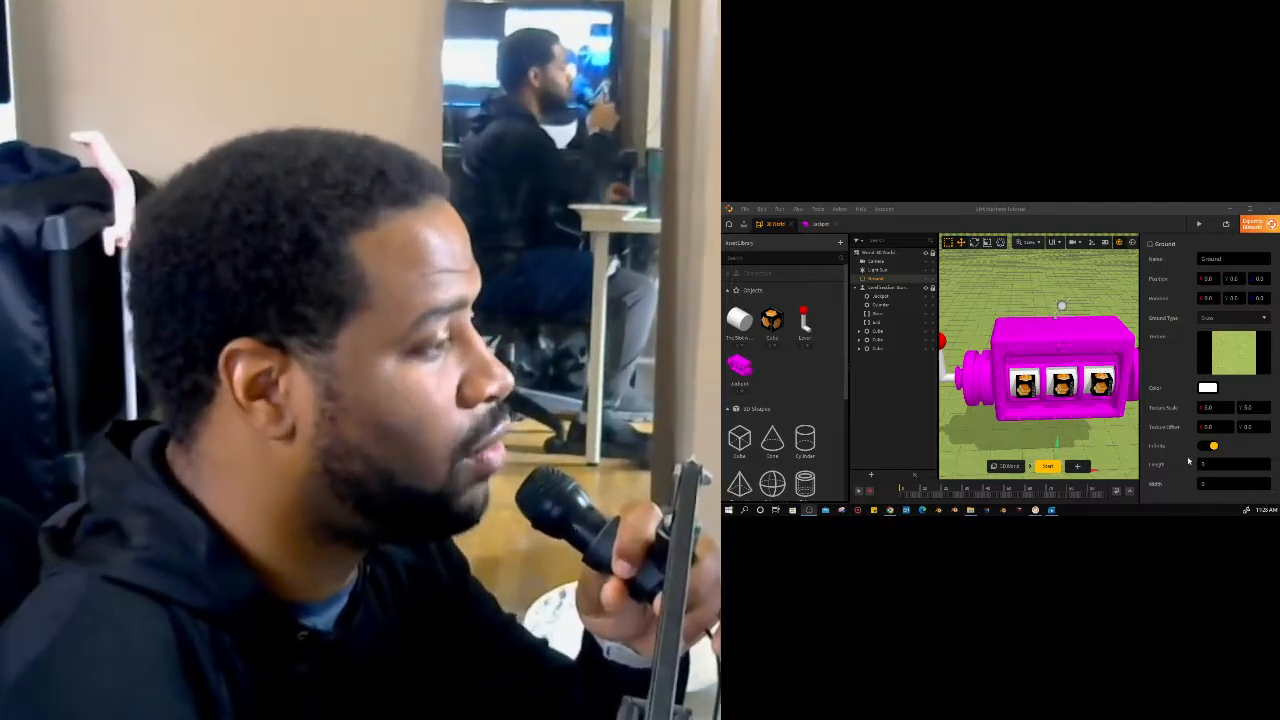
Switch to the web browser, search Google for "sketch fab" and open the Sketchfab site
right_drag(1078, 394, 1075, 393)
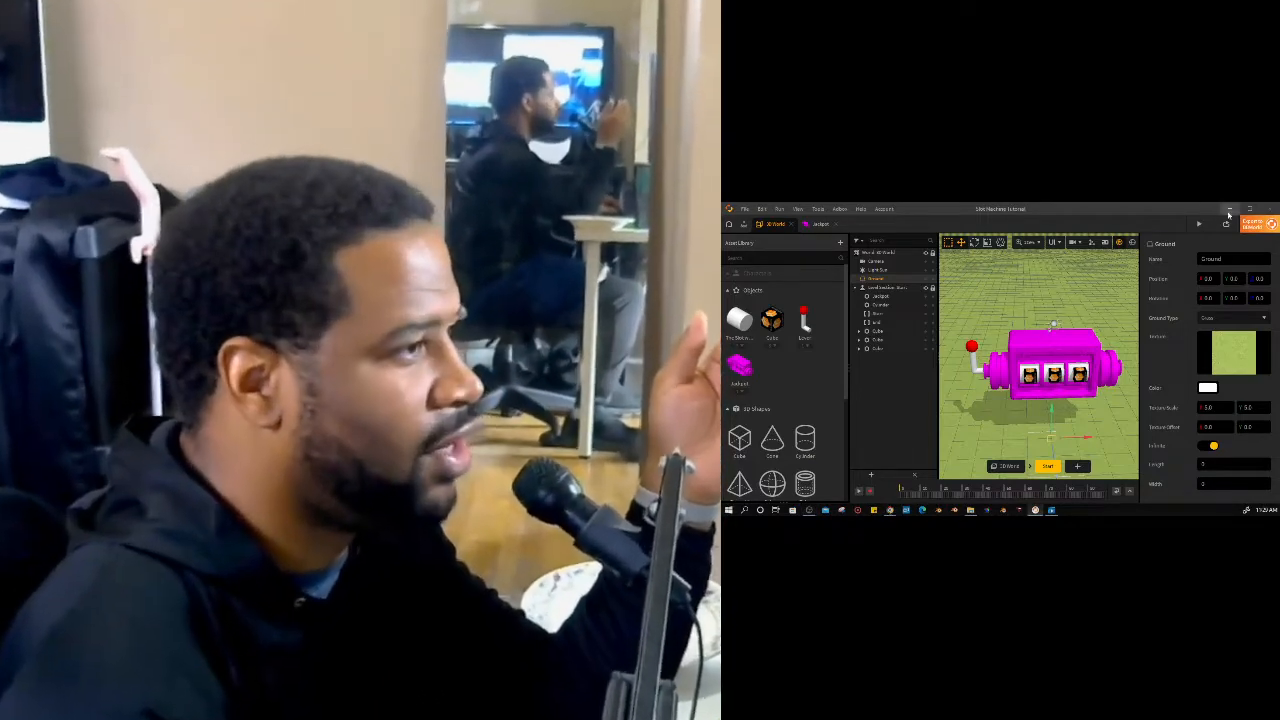
click(1228, 209)
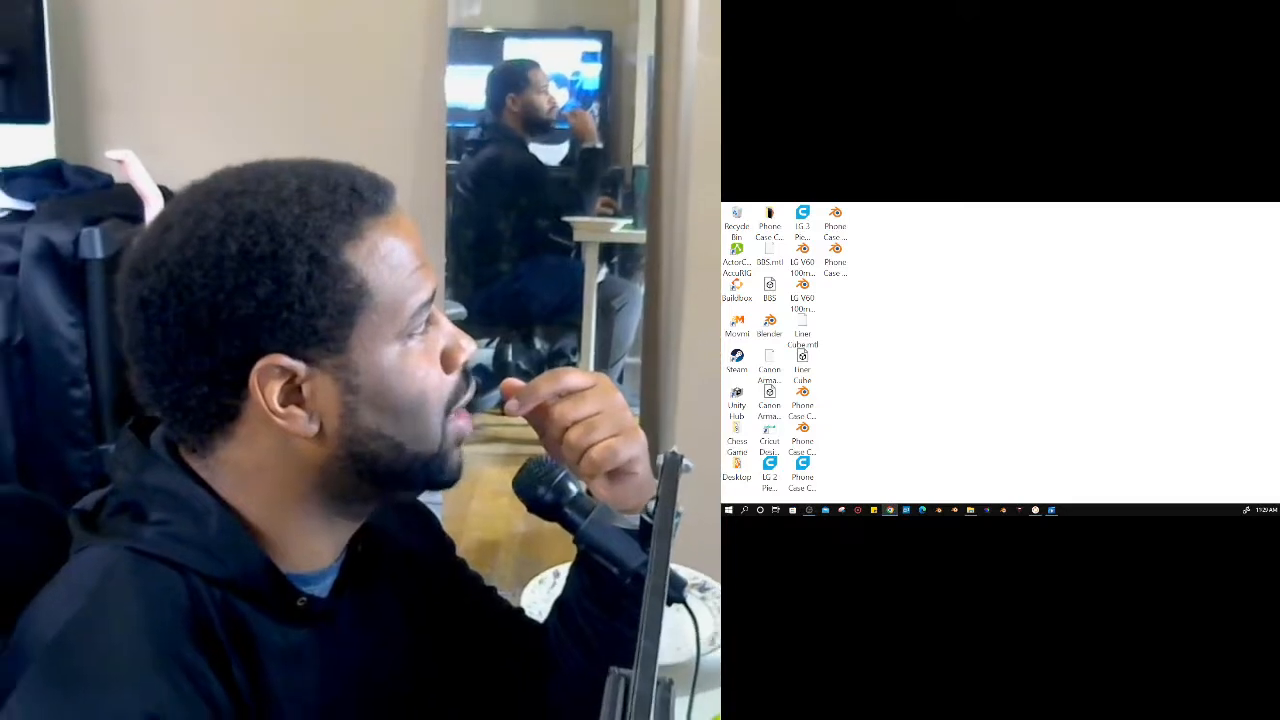
drag(722, 215, 1020, 203)
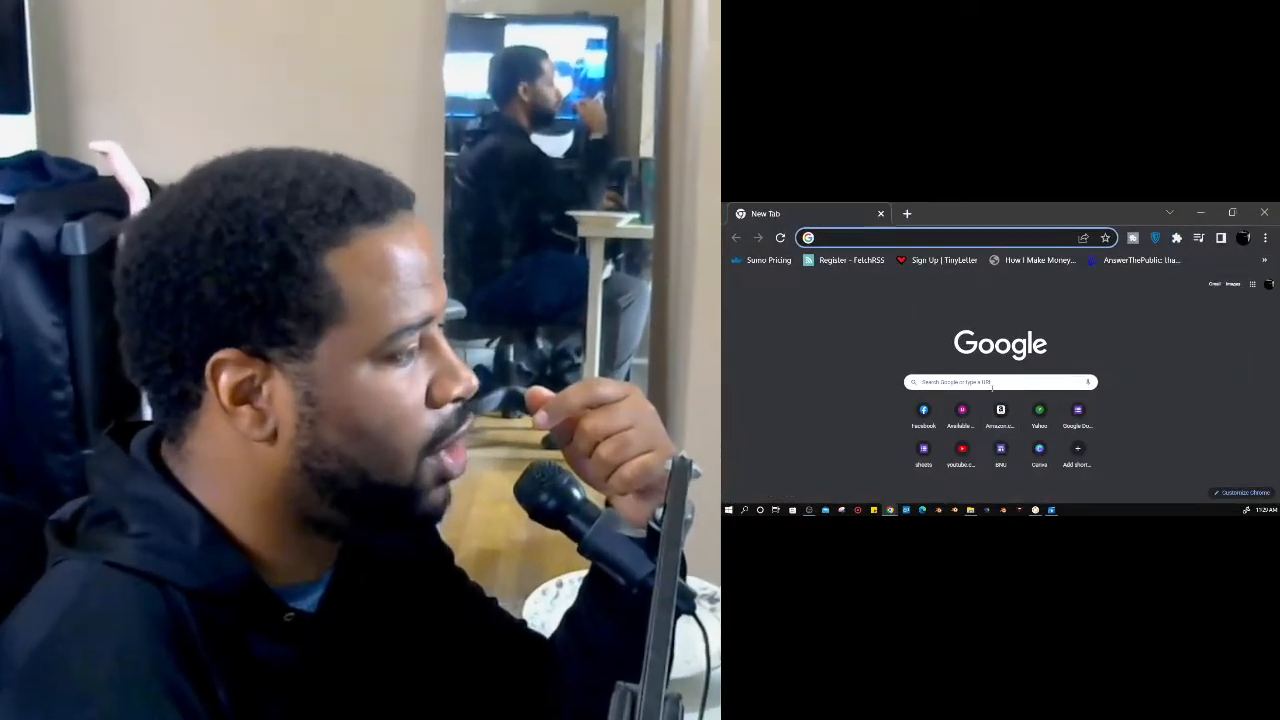
click(990, 382)
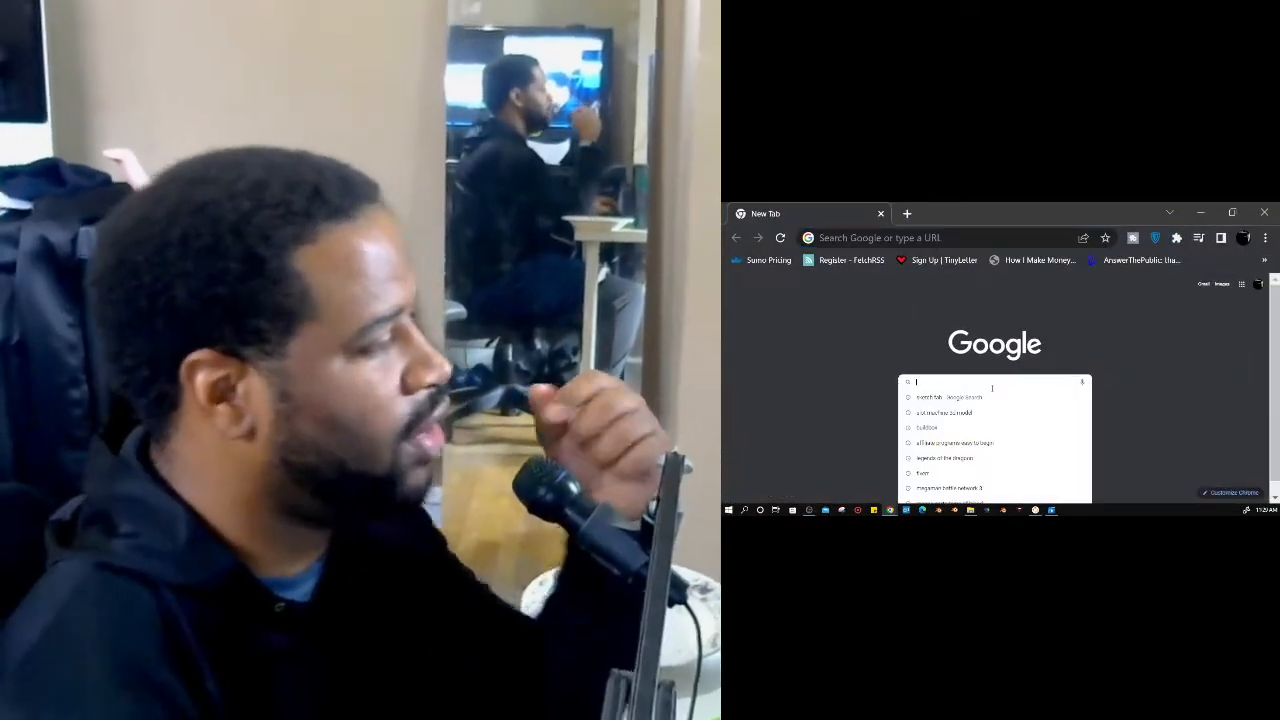
click(985, 398)
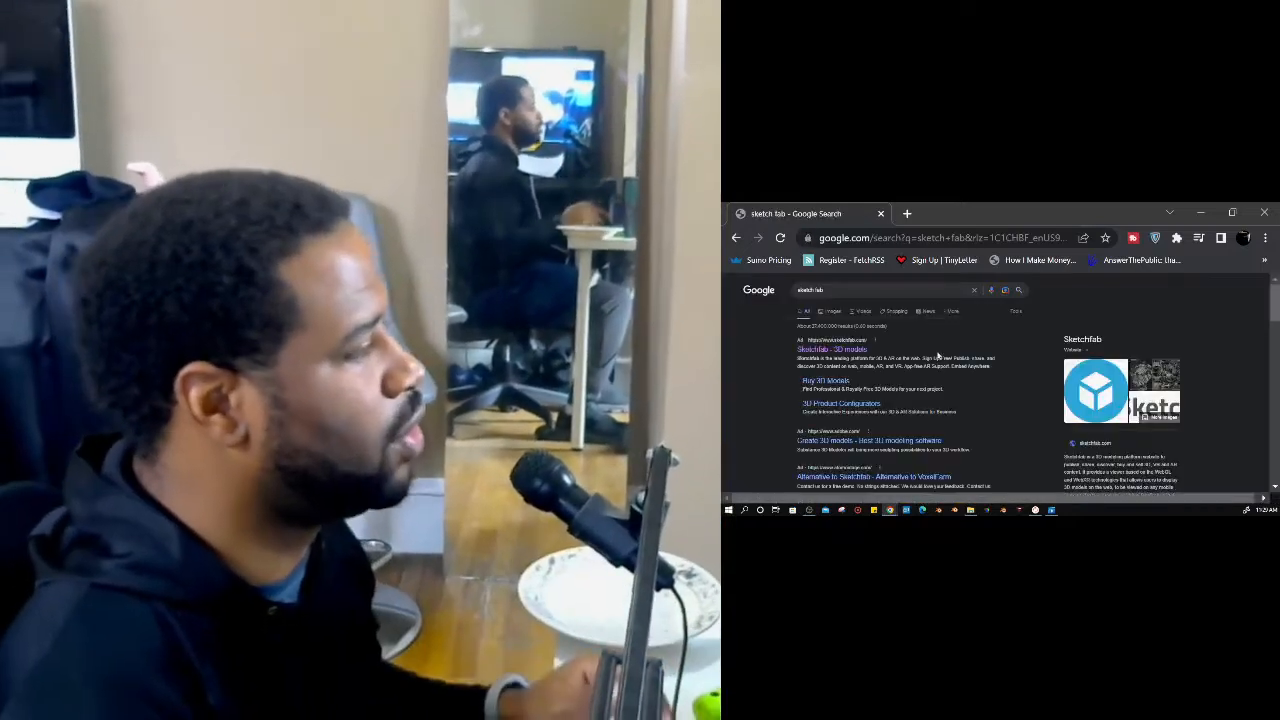
click(836, 351)
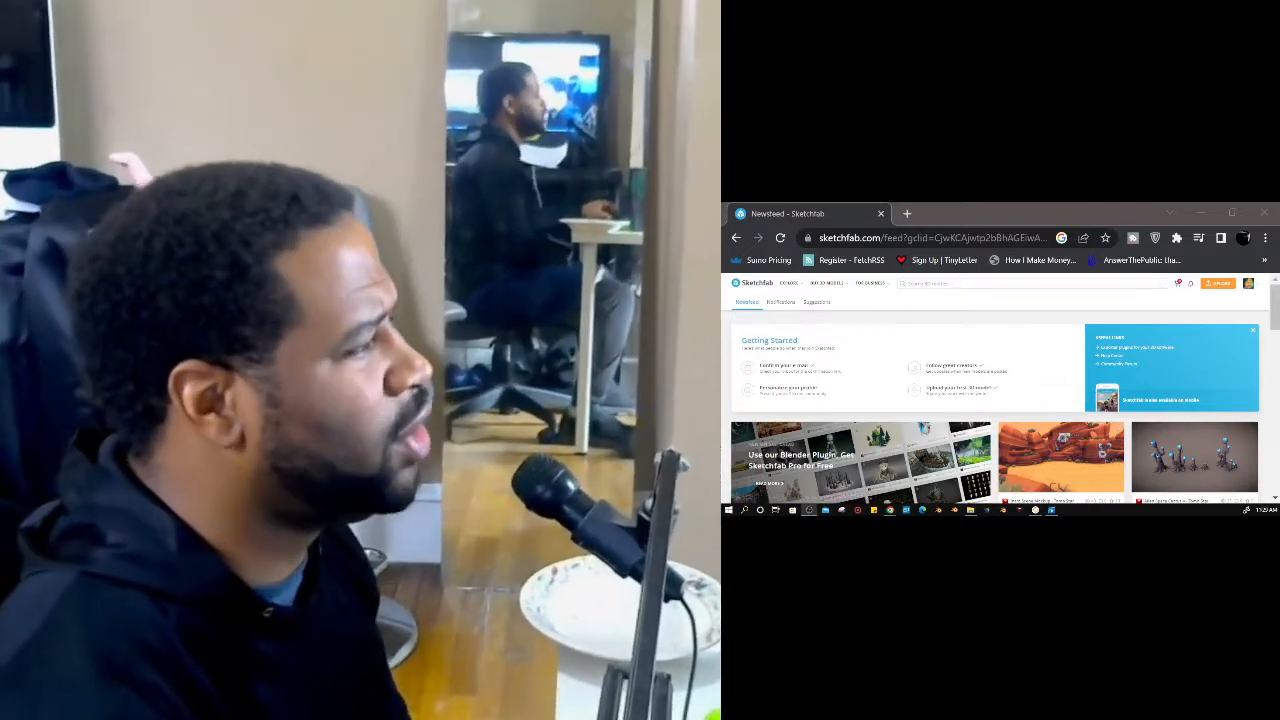
Search Sketchfab for "slot" and examine the page of the Stylized Jackpot Slot Machine model down to its download and licence details
click(956, 283)
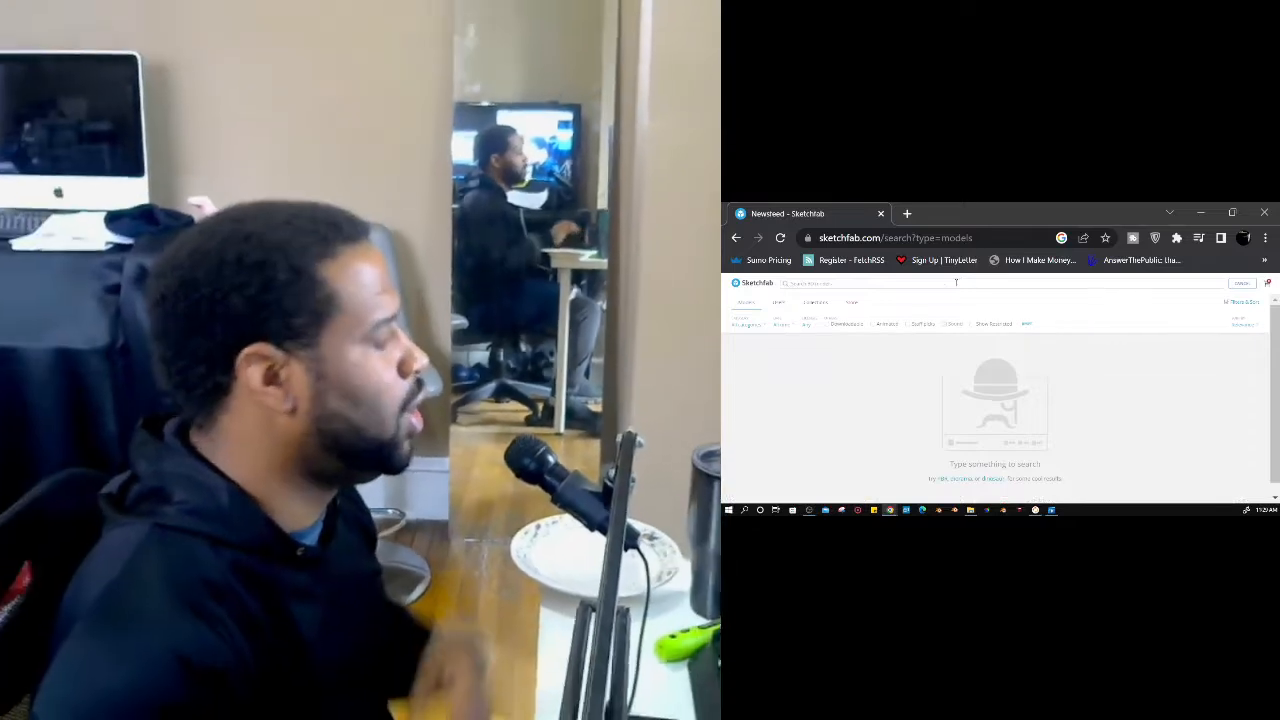
text(so)
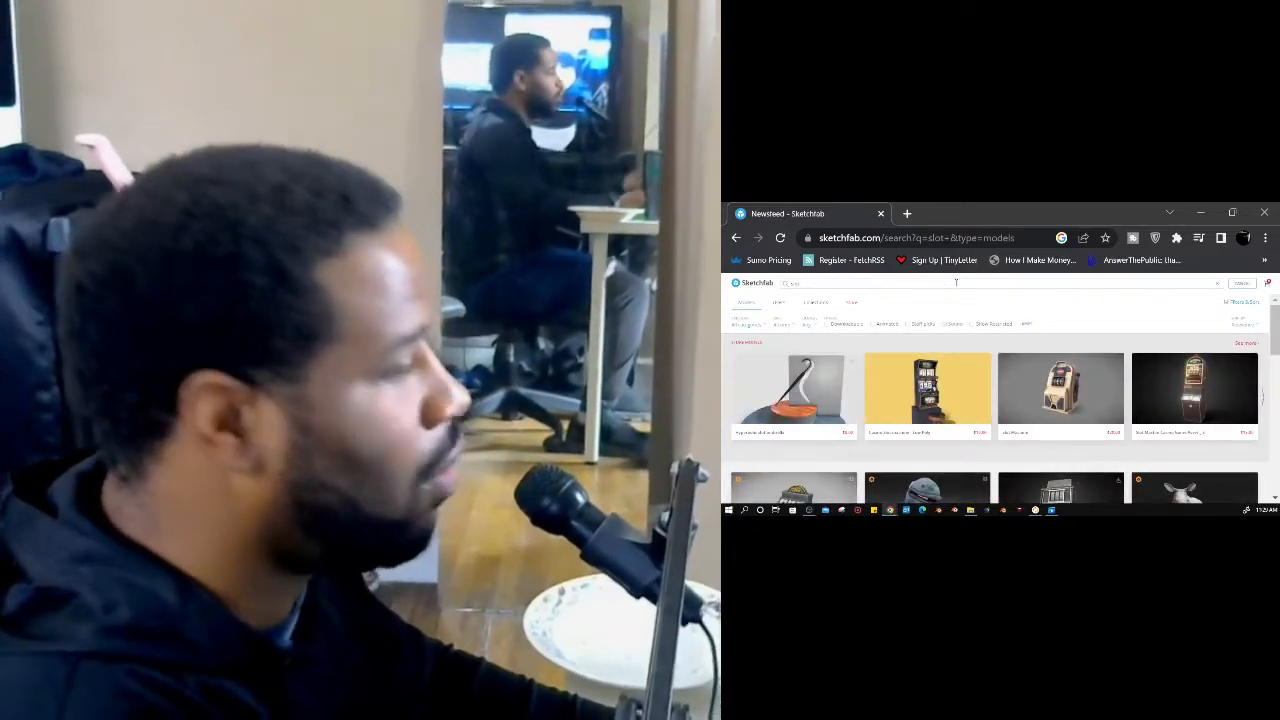
scroll(937, 330, down, 5)
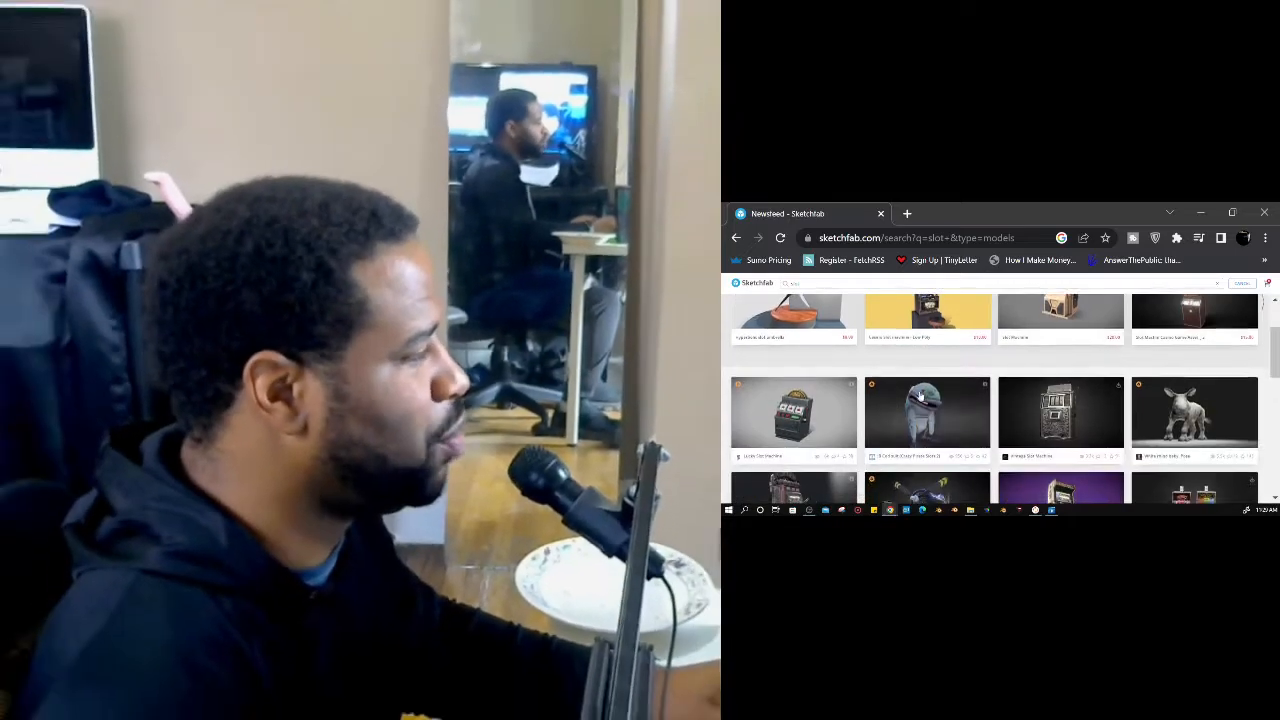
scroll(922, 397, down, 2)
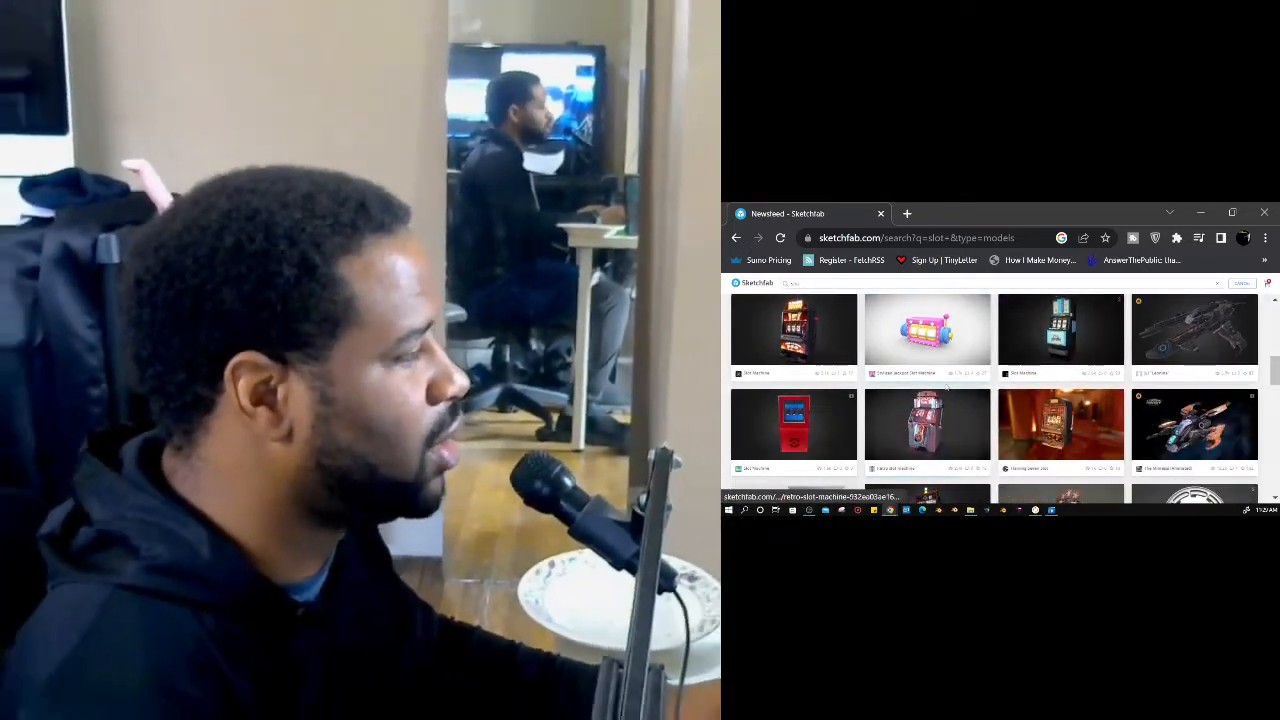
click(934, 325)
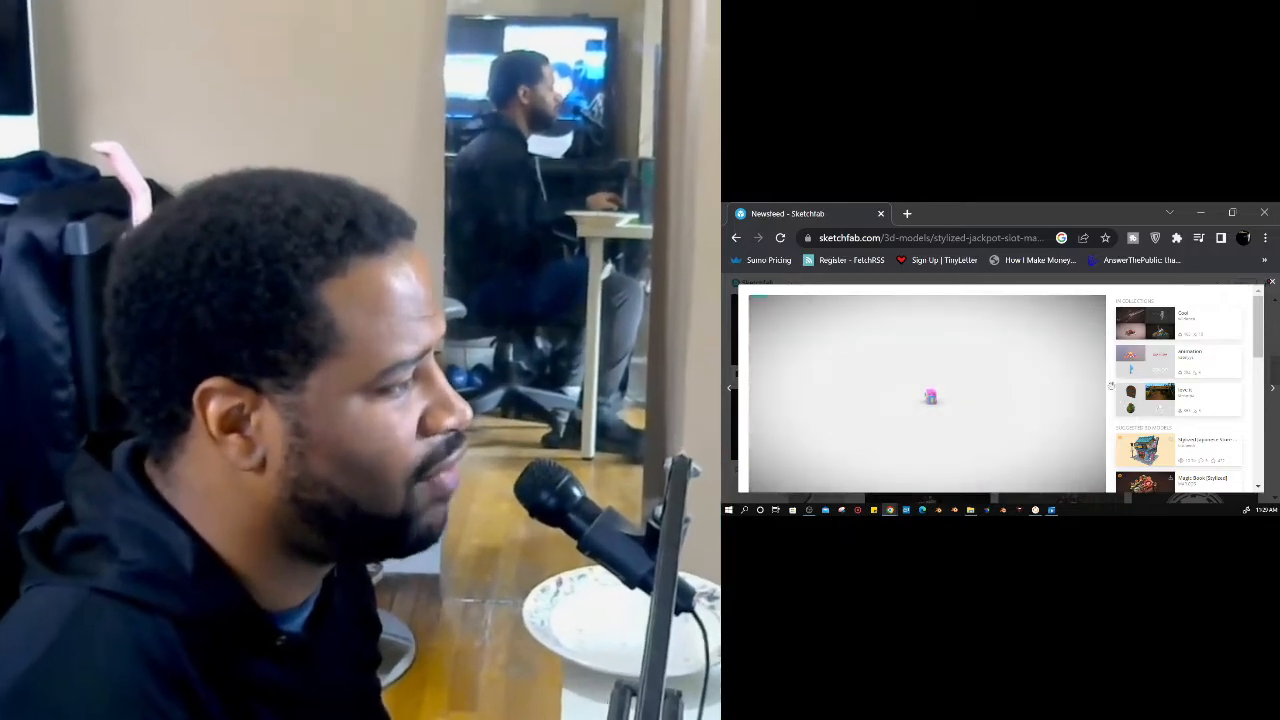
scroll(1113, 388, down, 3)
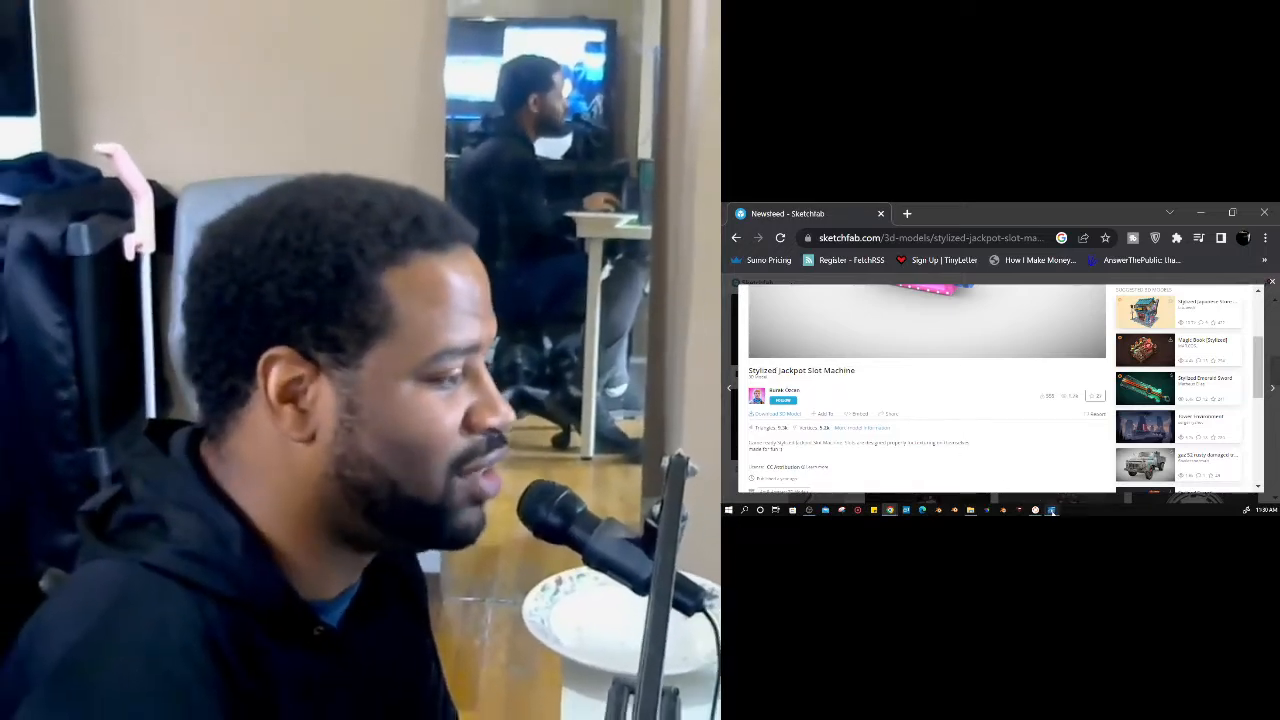
Close the Sketchfab page and switch back to the Slot Machine Tutorial project in Buildbox
mouse_move(1051, 510)
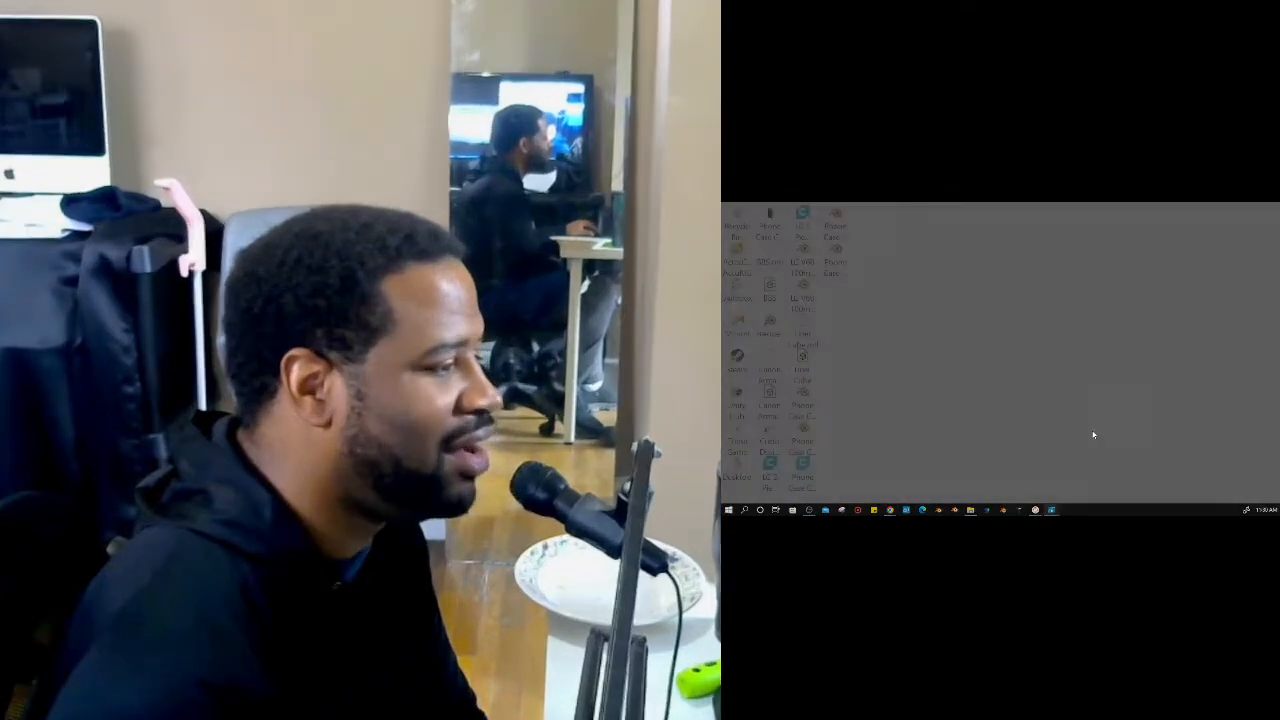
click(1094, 435)
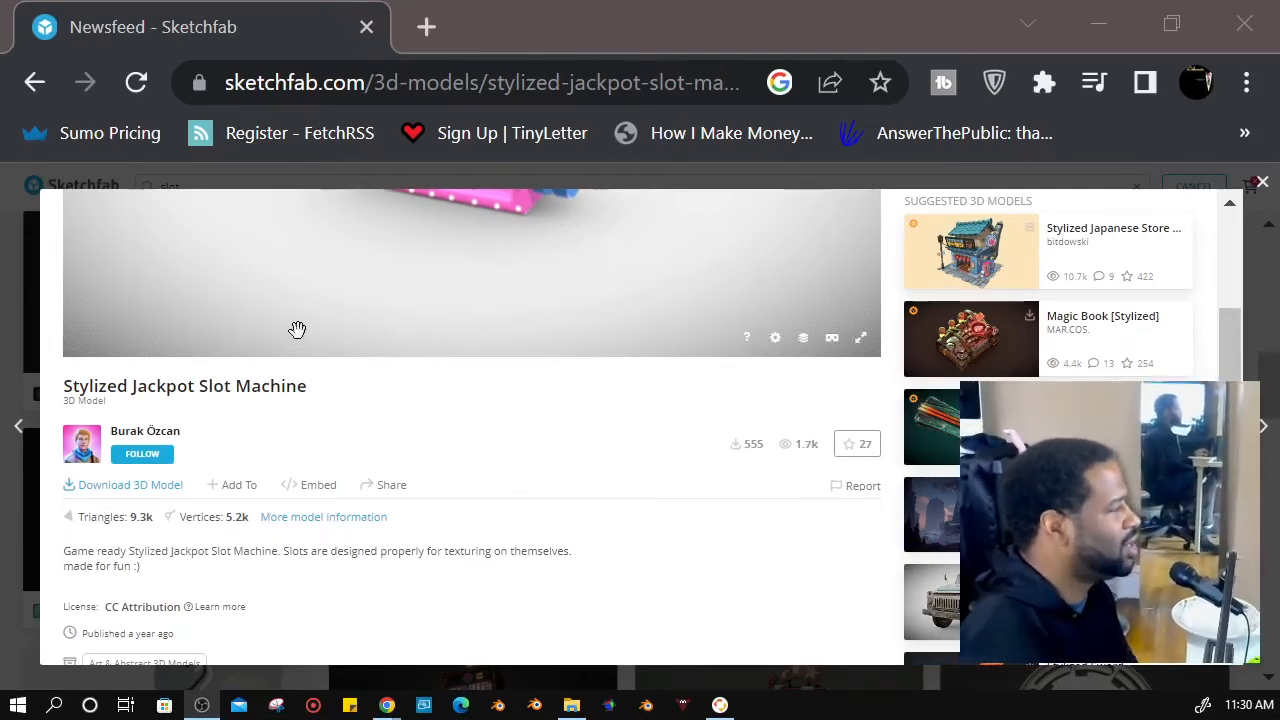
click(366, 27)
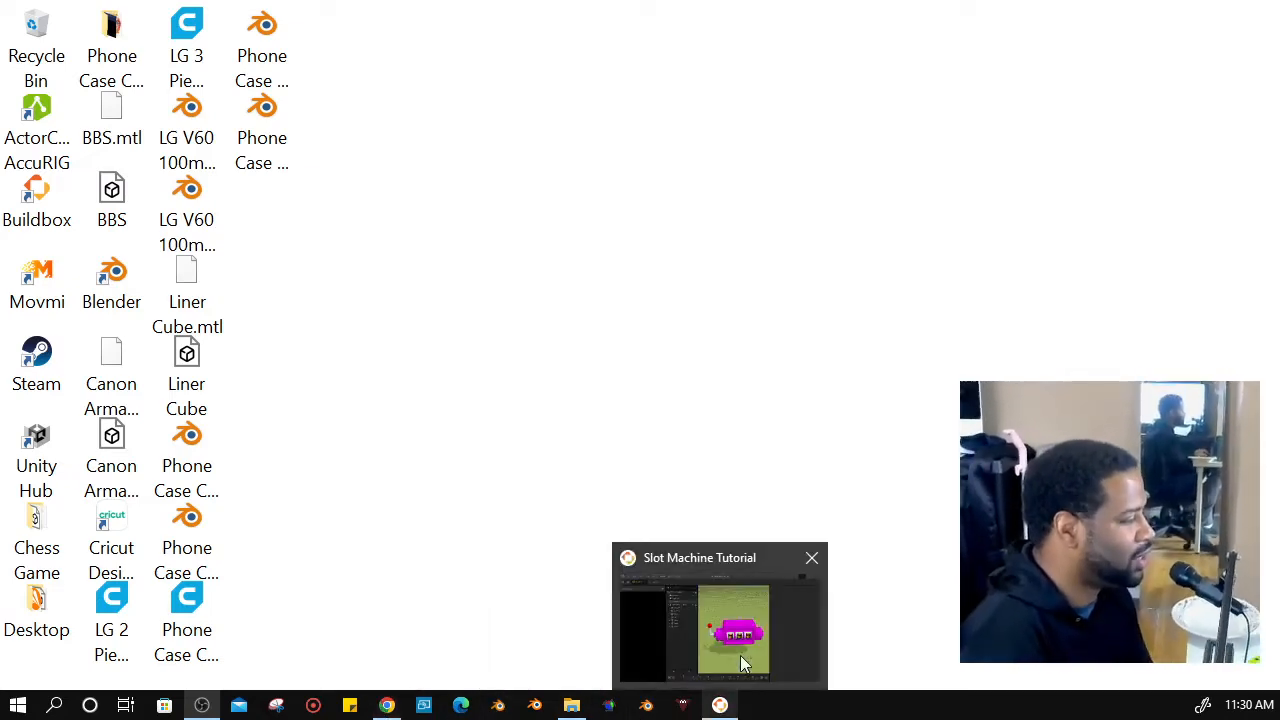
click(740, 655)
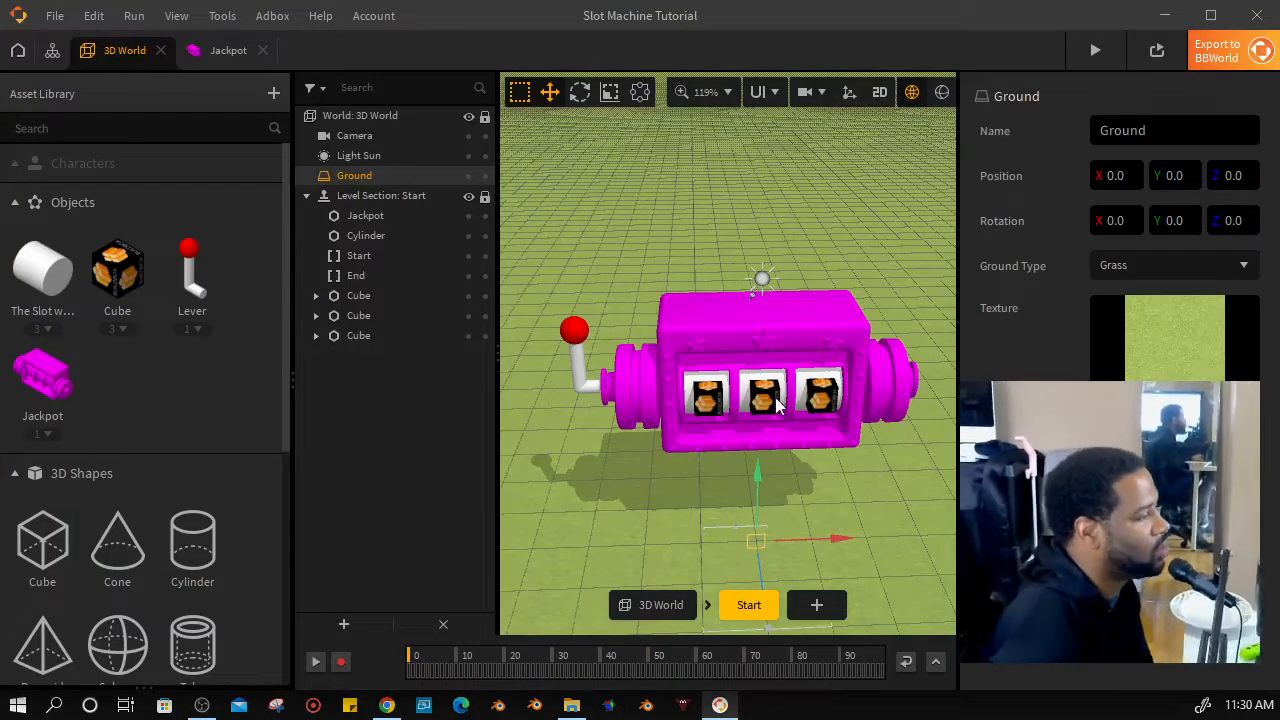
Inspect the settings of the Jackpot asset and of its instance in the 3D world
right_drag(761, 414, 690, 390)
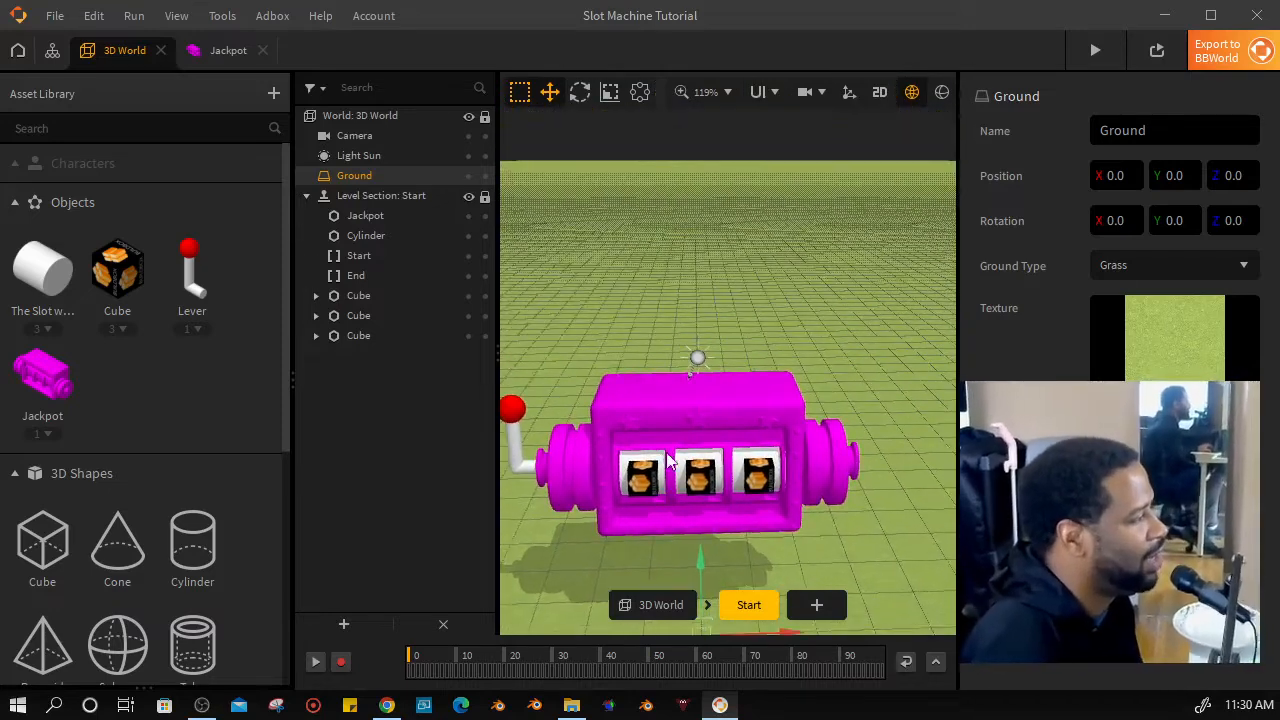
click(57, 377)
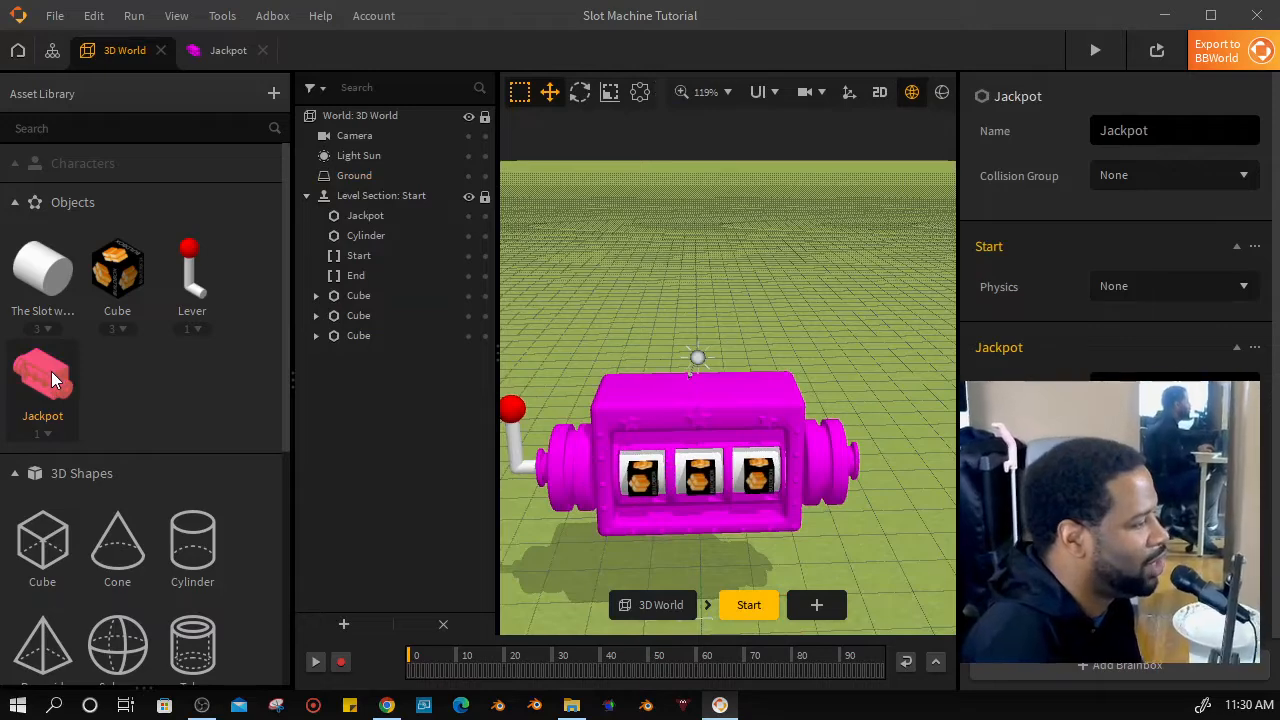
click(694, 409)
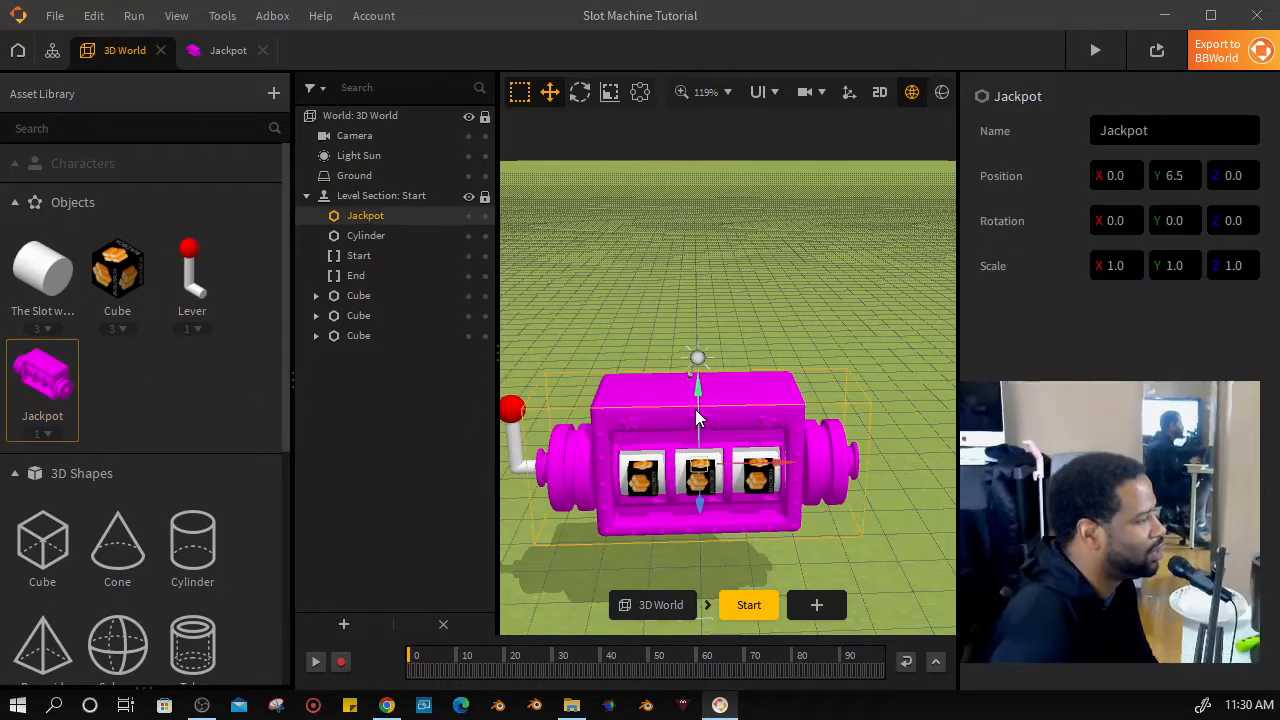
Run a preview of the slot machine world, then inspect the settings of the Cube asset
click(1094, 51)
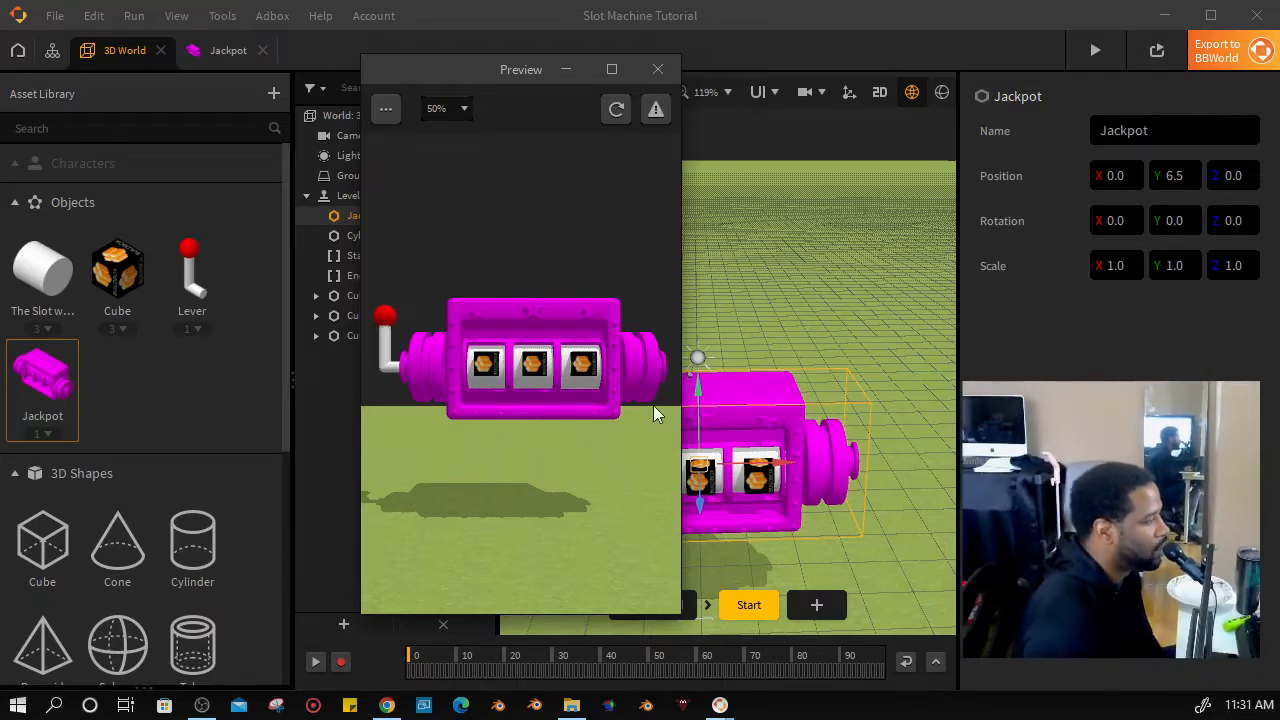
click(135, 280)
click(133, 281)
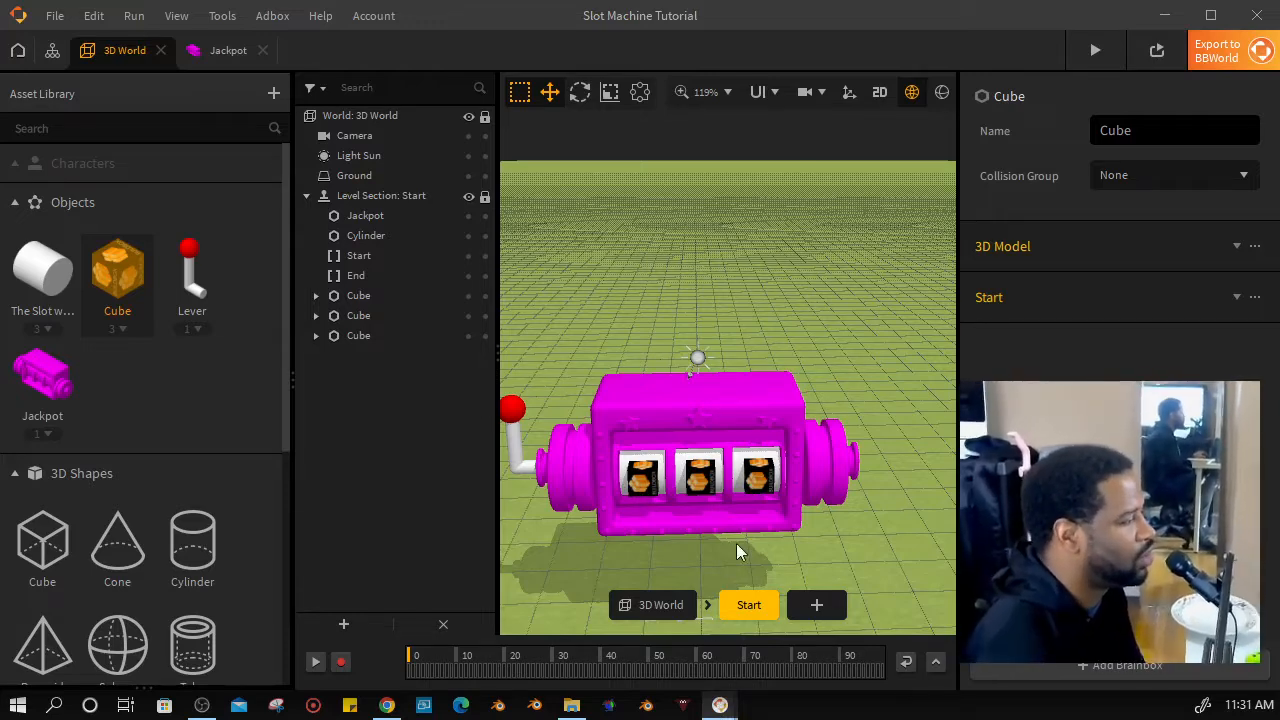
Preview the game again, pull the lever to spin the reels, examine the spin at full-screen size and close the preview
click(1099, 52)
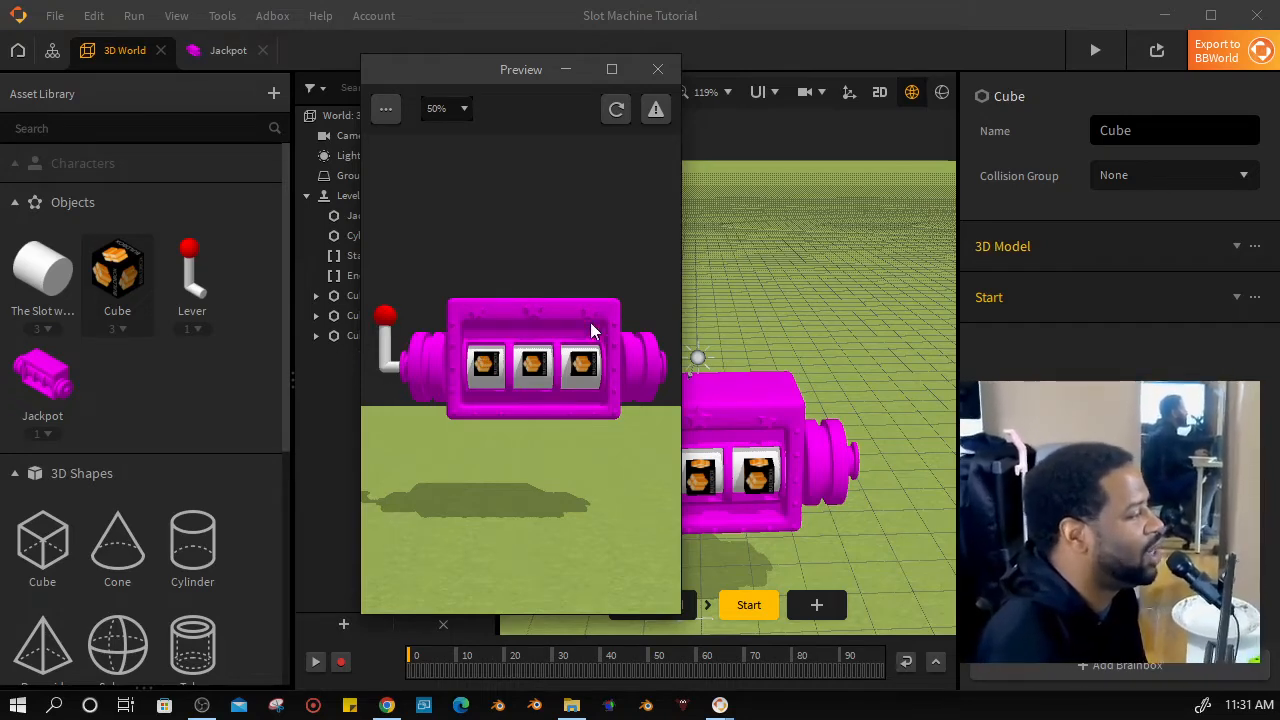
click(384, 322)
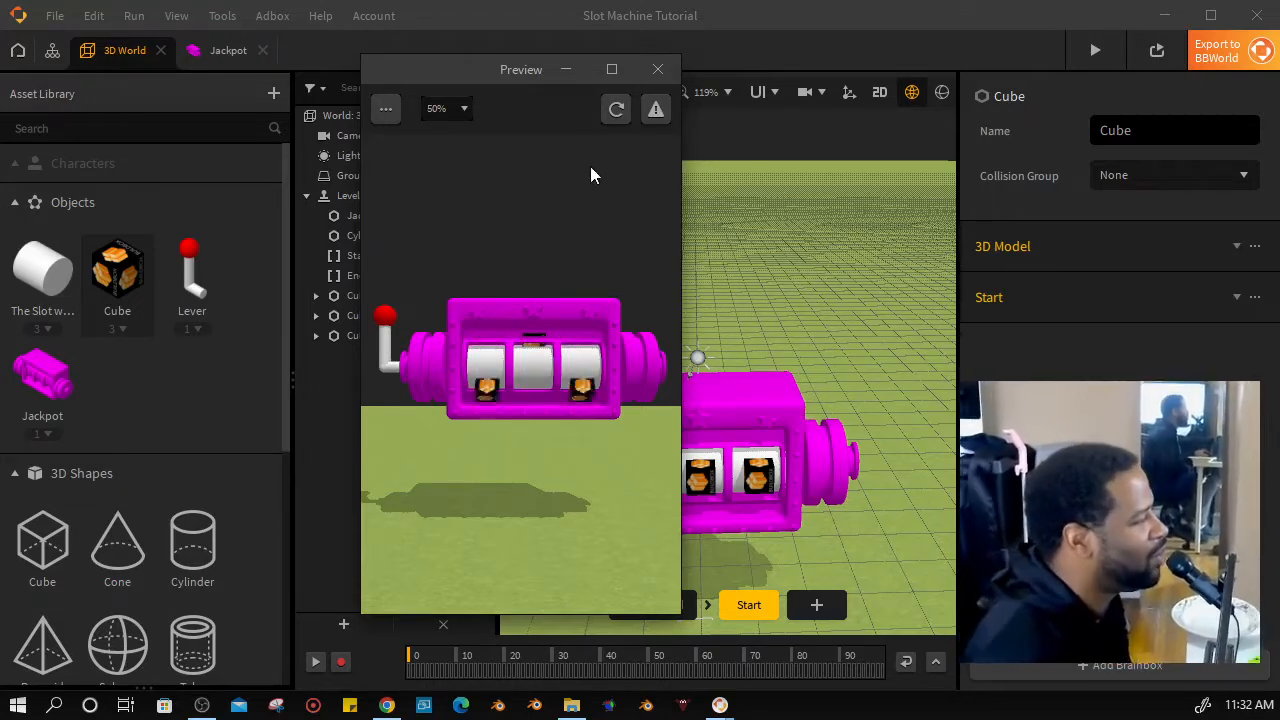
click(614, 69)
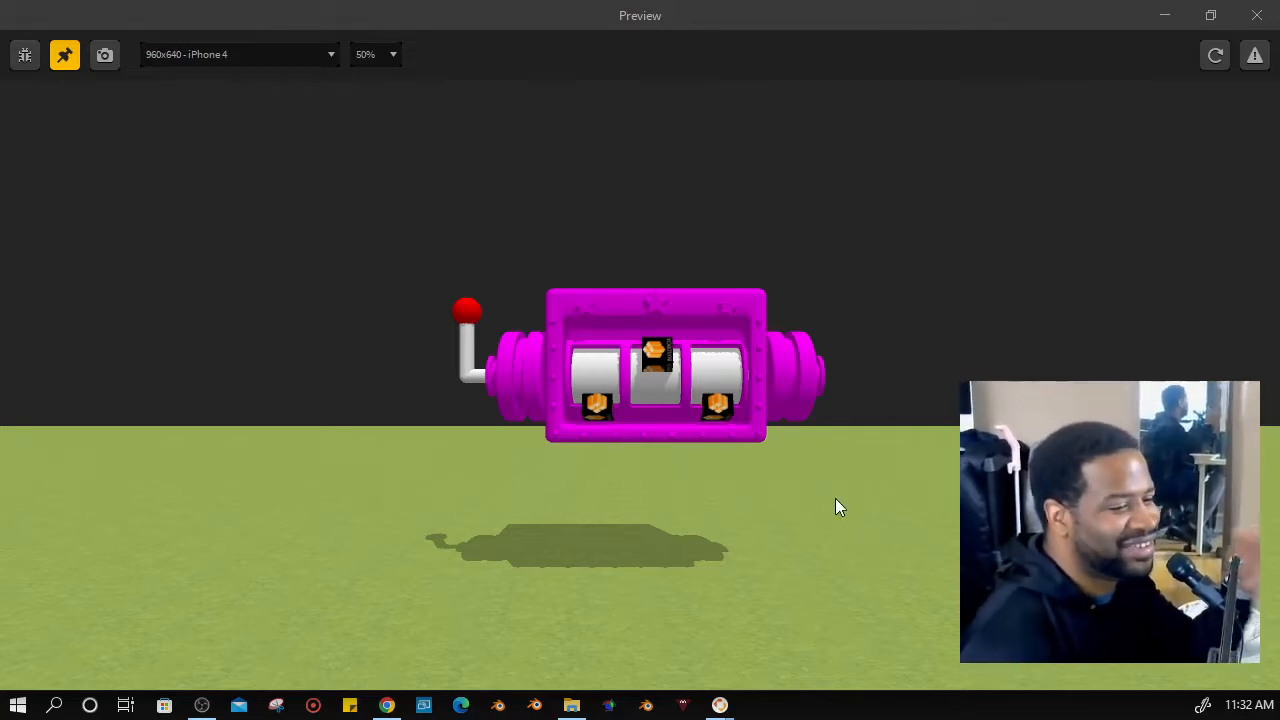
click(708, 411)
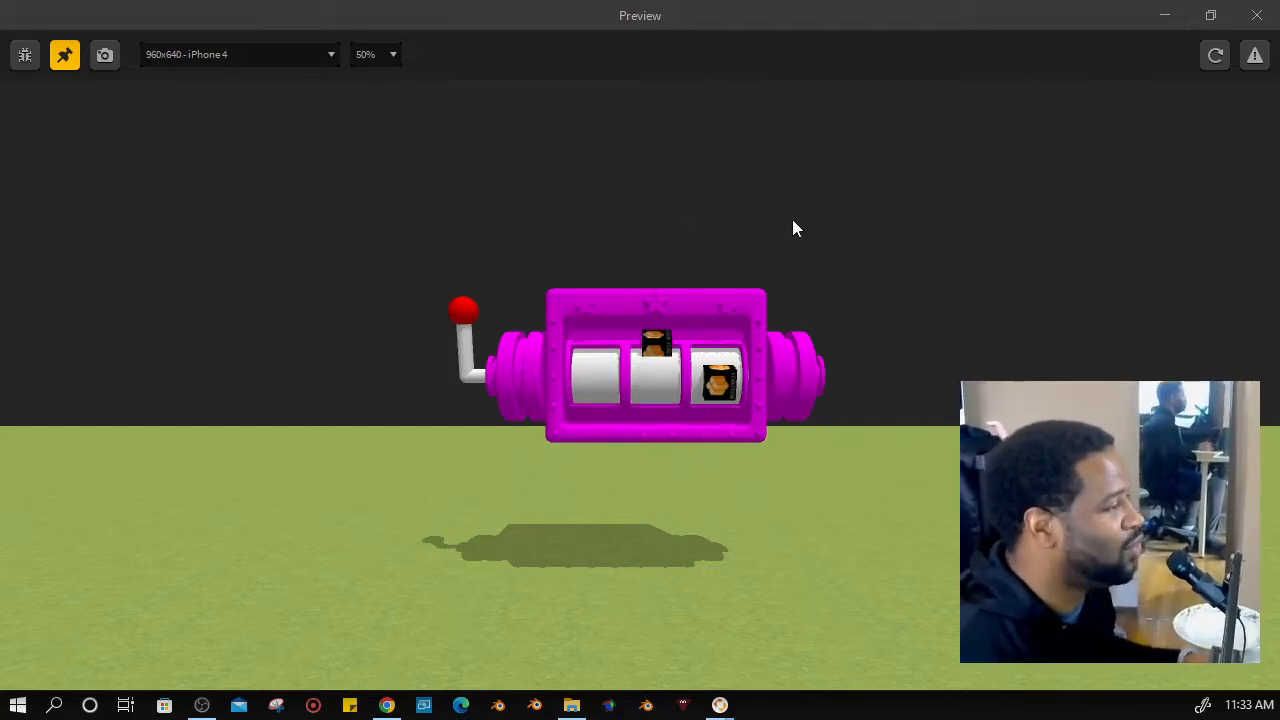
click(1257, 15)
Select all slot machine parts without the Light Sun, duplicate them and raise the copy directly above the original machine
scroll(769, 281, down, 5)
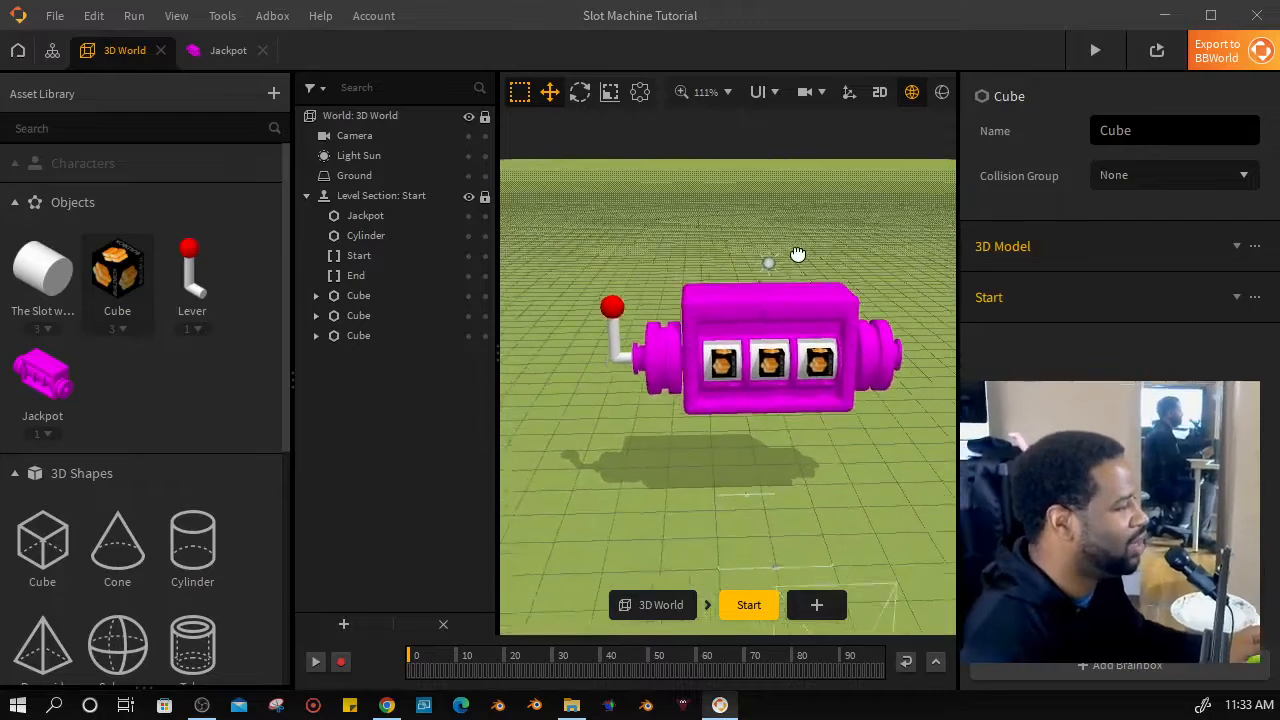
scroll(600, 300, down, 2)
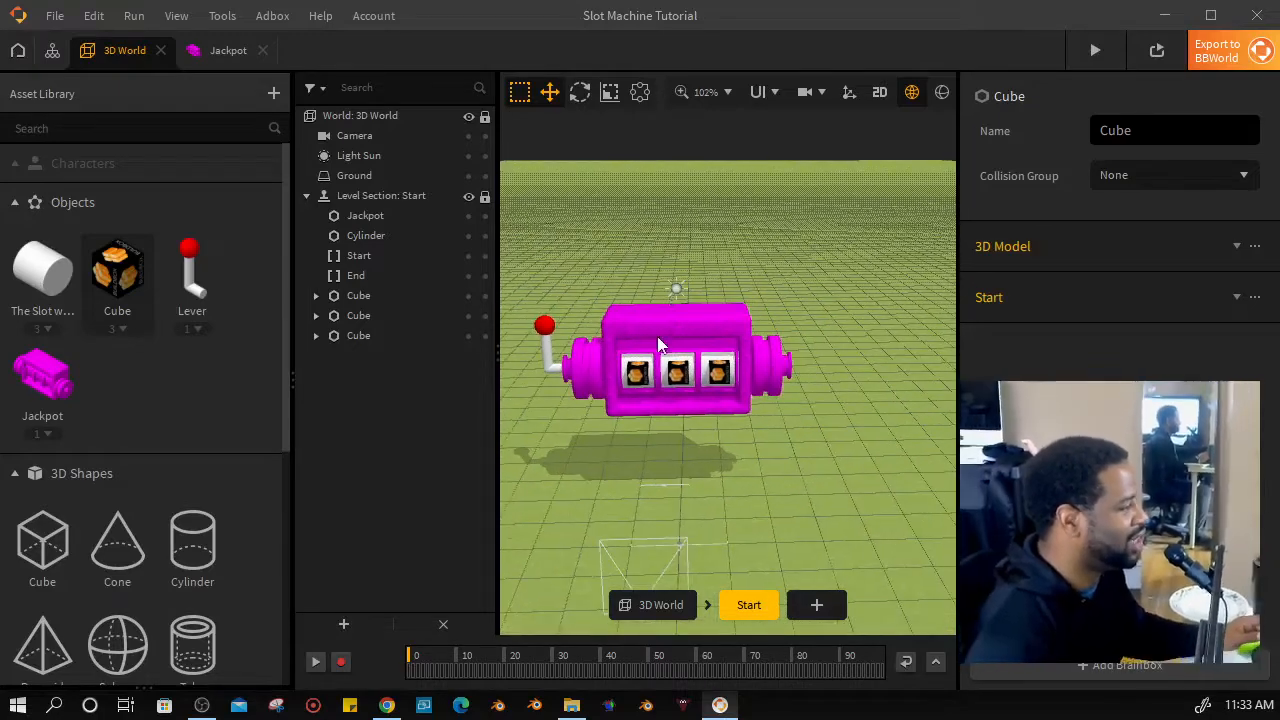
drag(531, 288, 822, 421)
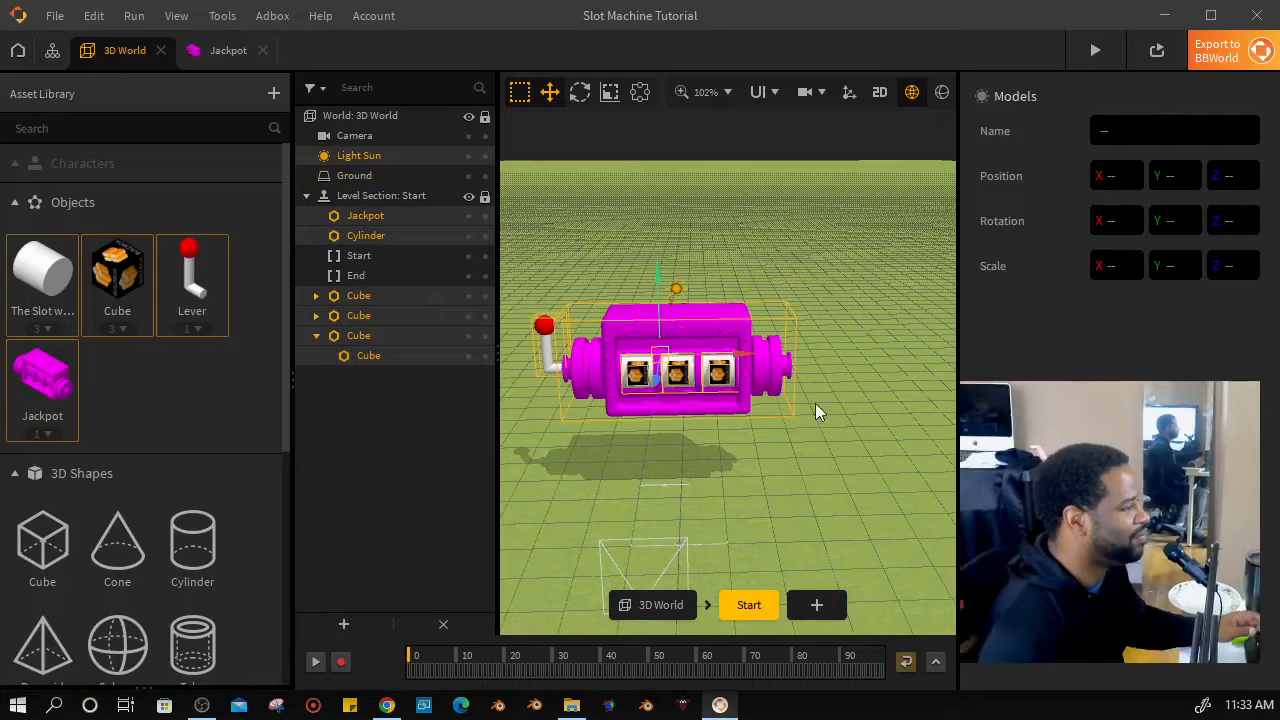
ctrl+click(381, 156)
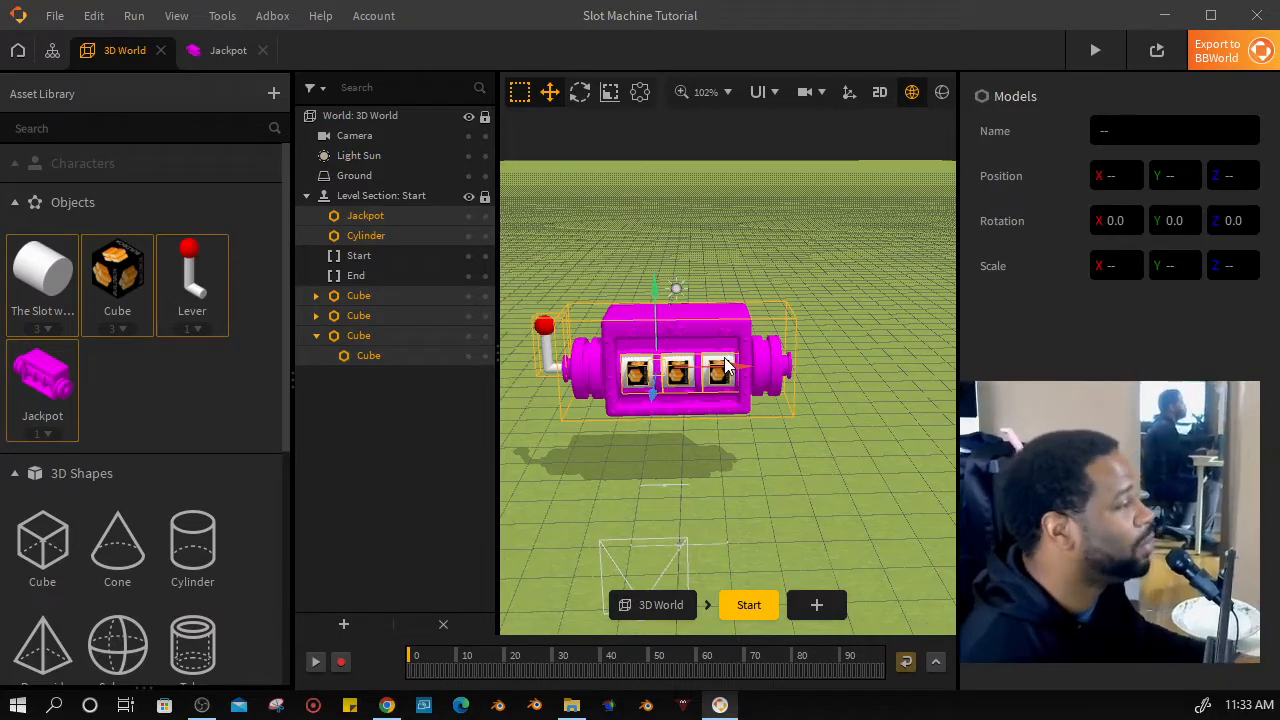
key(ctrl+d)
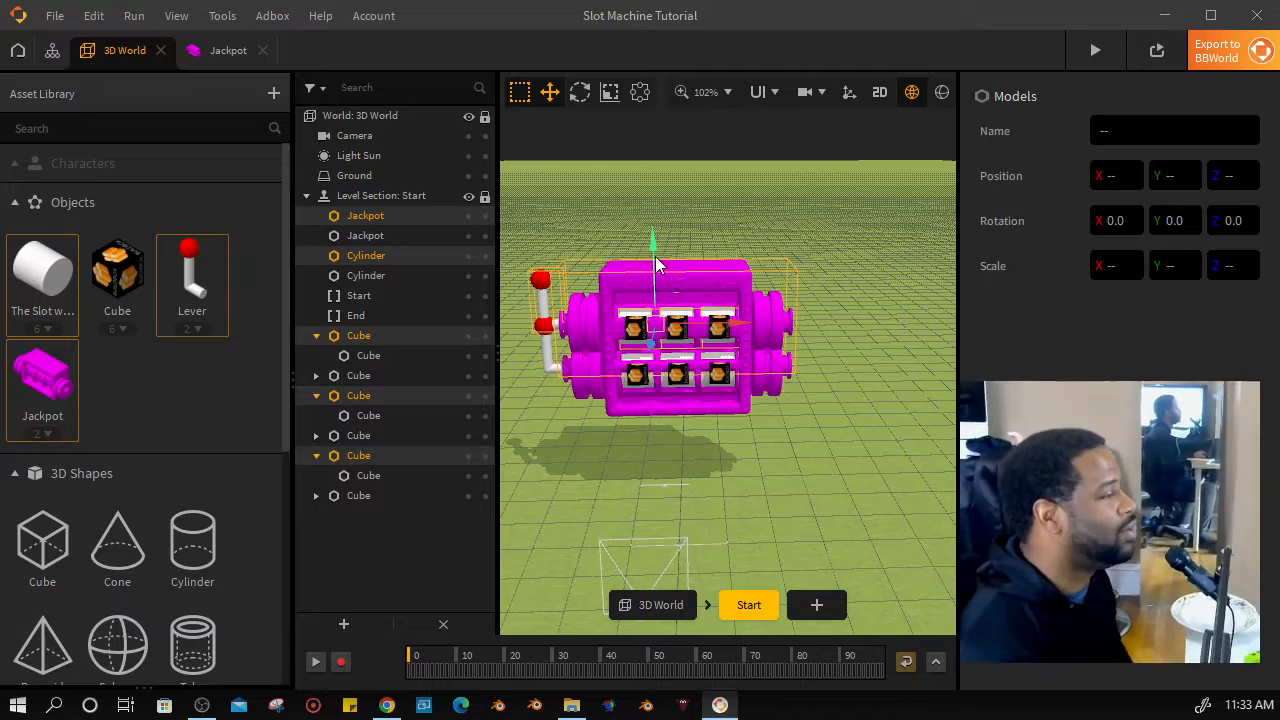
drag(656, 250, 653, 190)
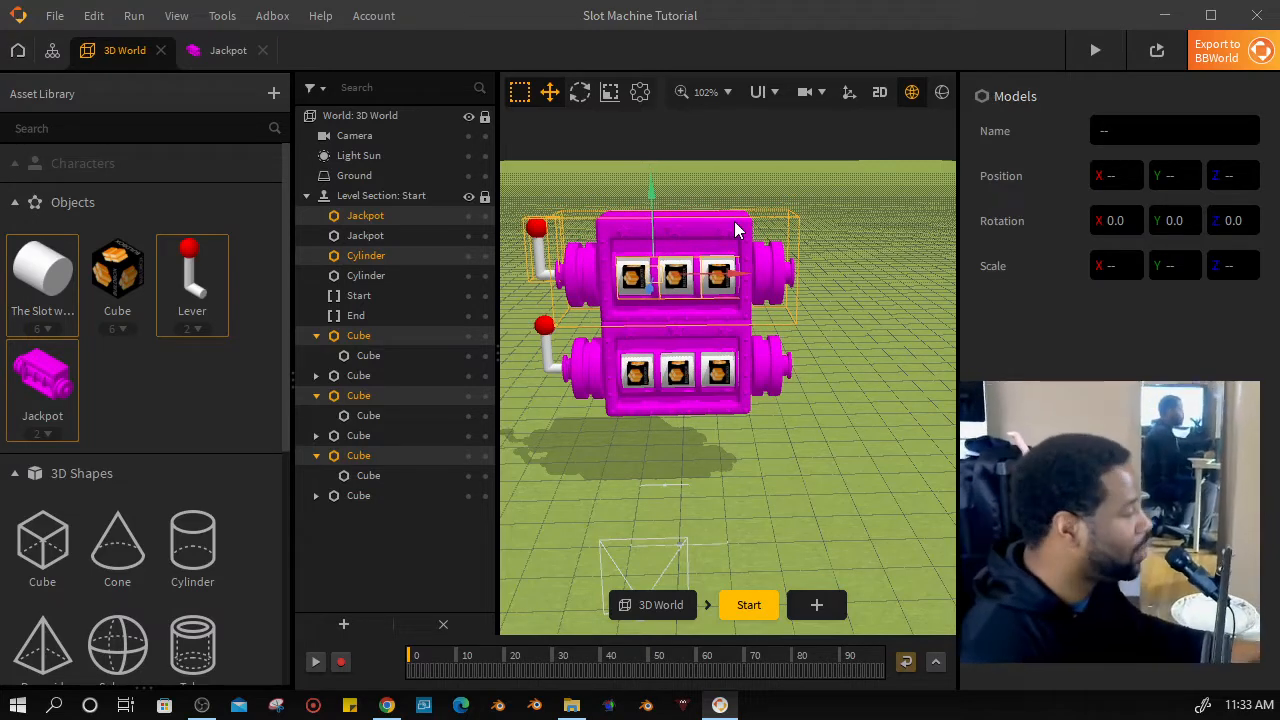
Duplicate the slot machine parts once more and lower the new copy directly beneath the original machine
key(ctrl+d)
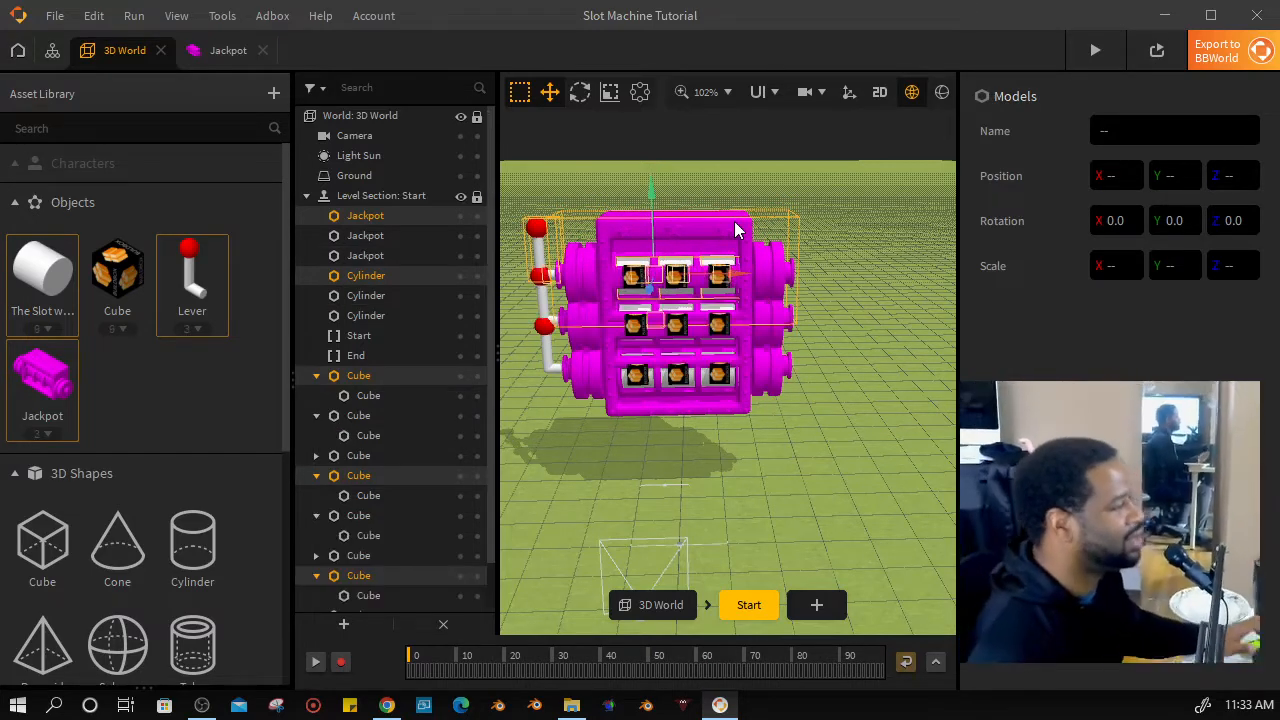
click(651, 187)
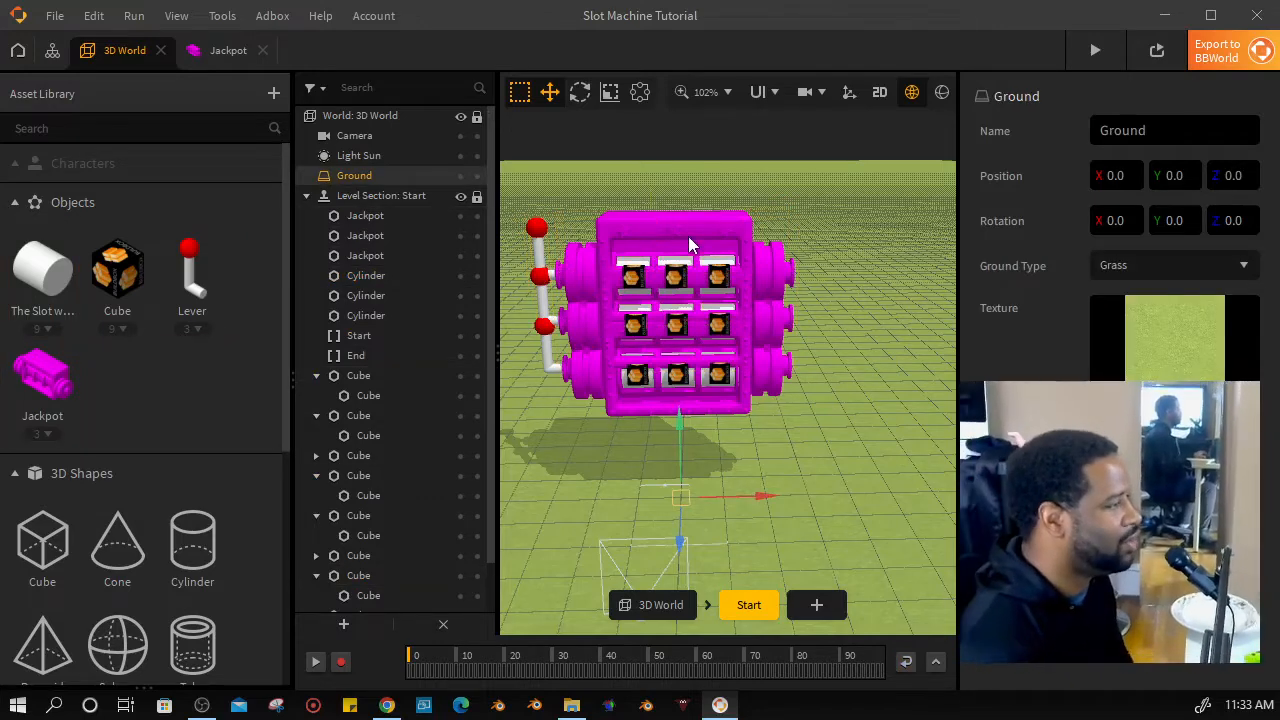
click(690, 253)
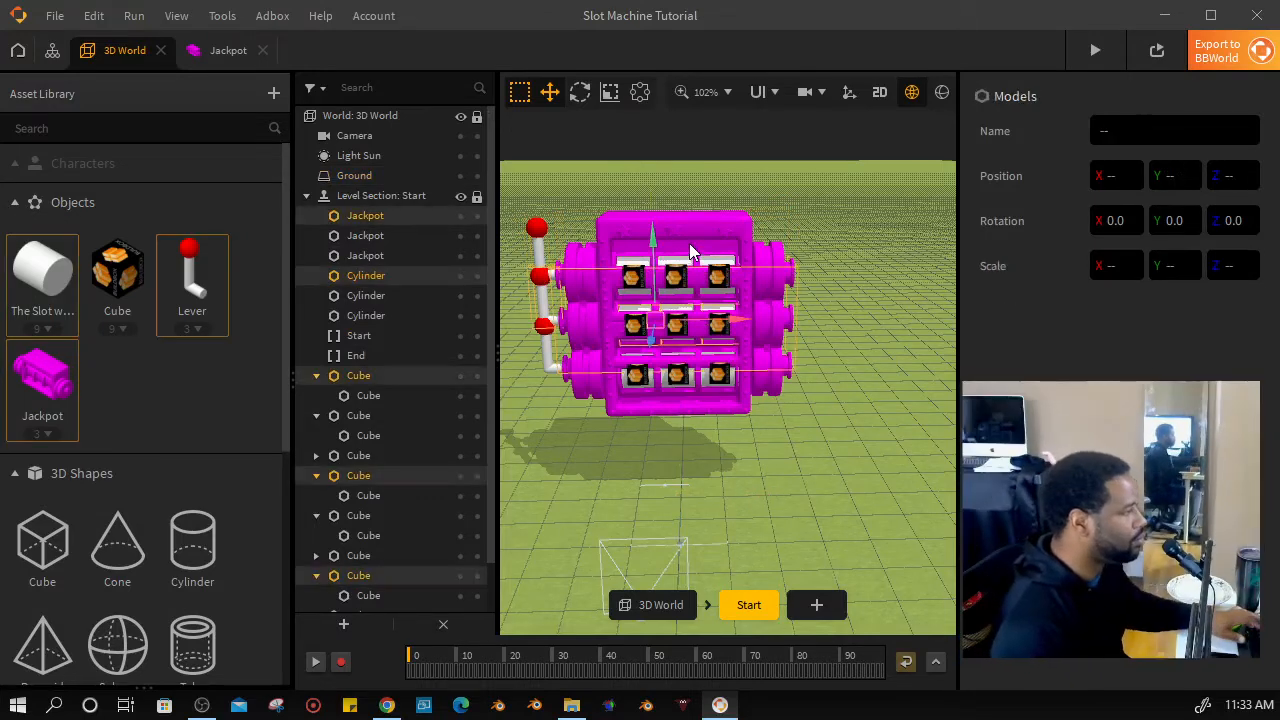
drag(655, 245, 665, 384)
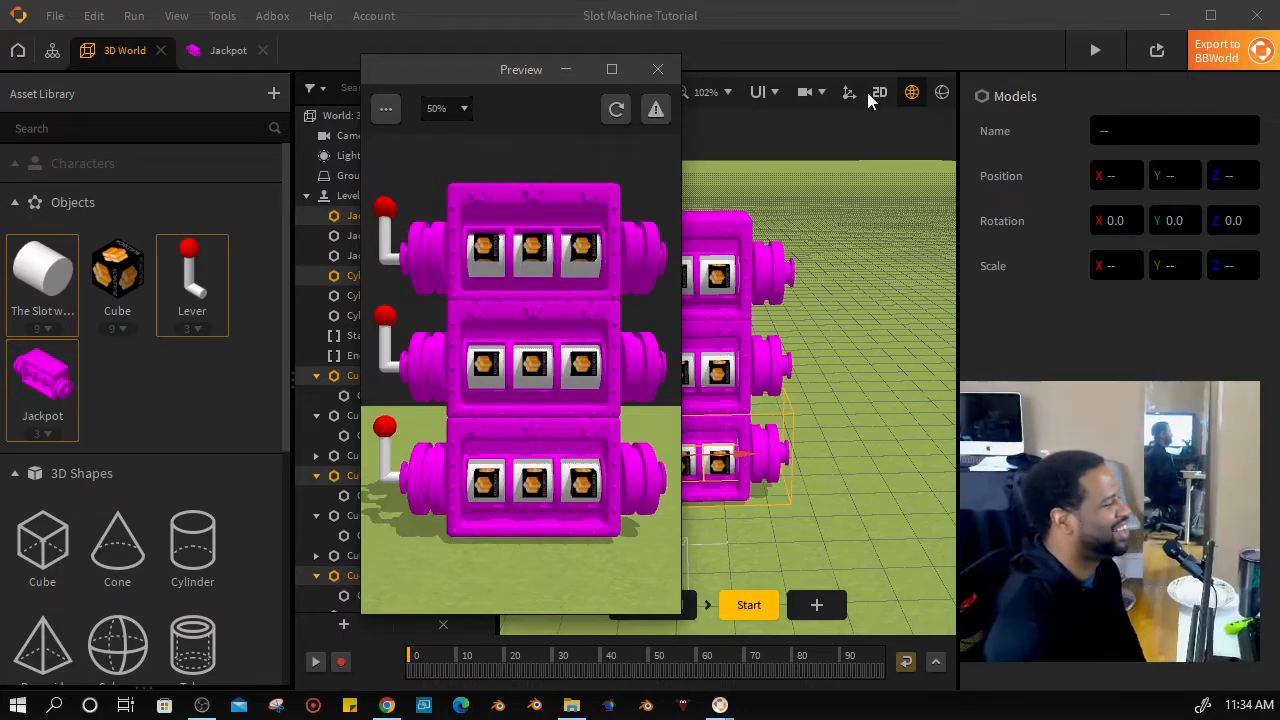
Test the three stacked slot machines in the preview by pulling their levers to spin the reels, and close the preview
click(400, 251)
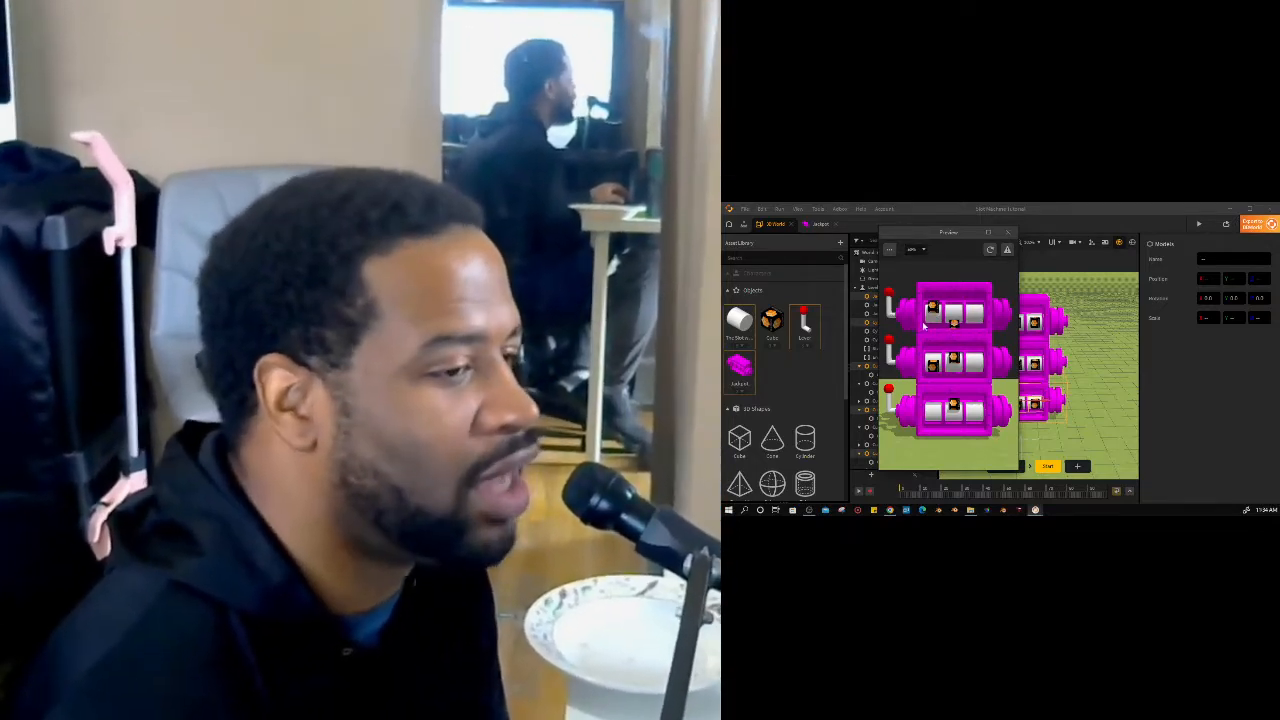
click(930, 337)
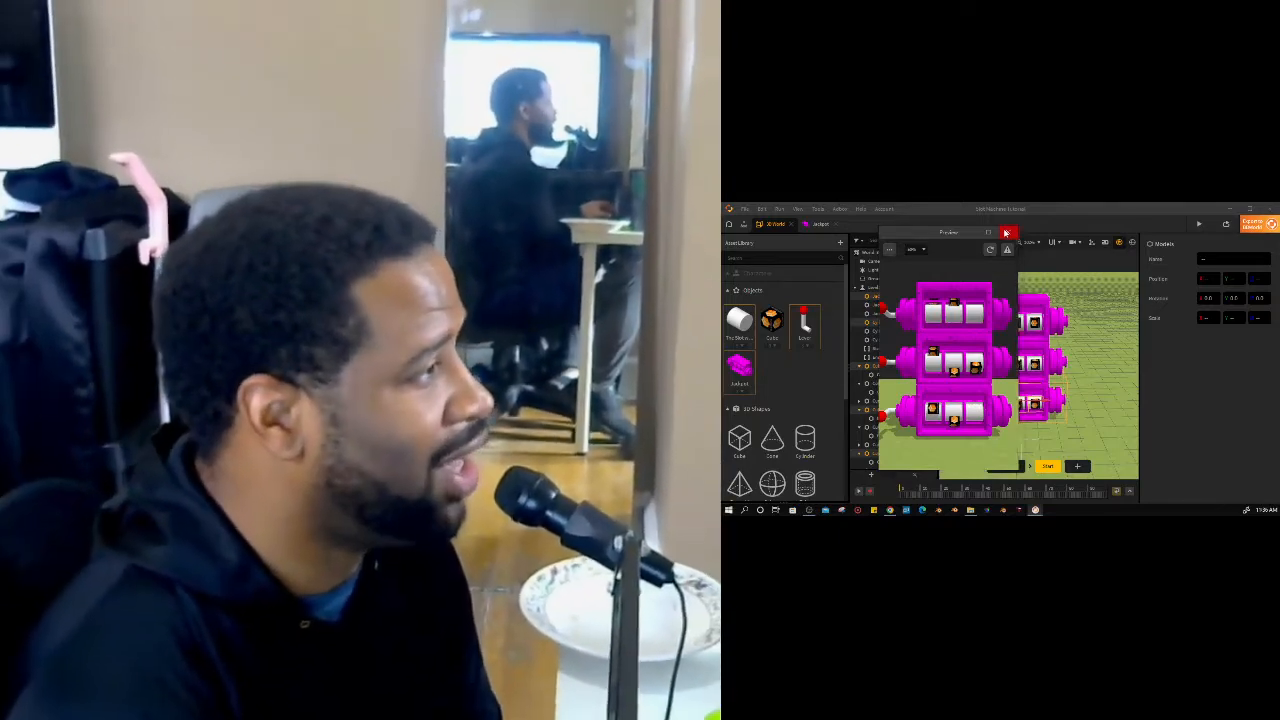
click(1006, 233)
click(744, 209)
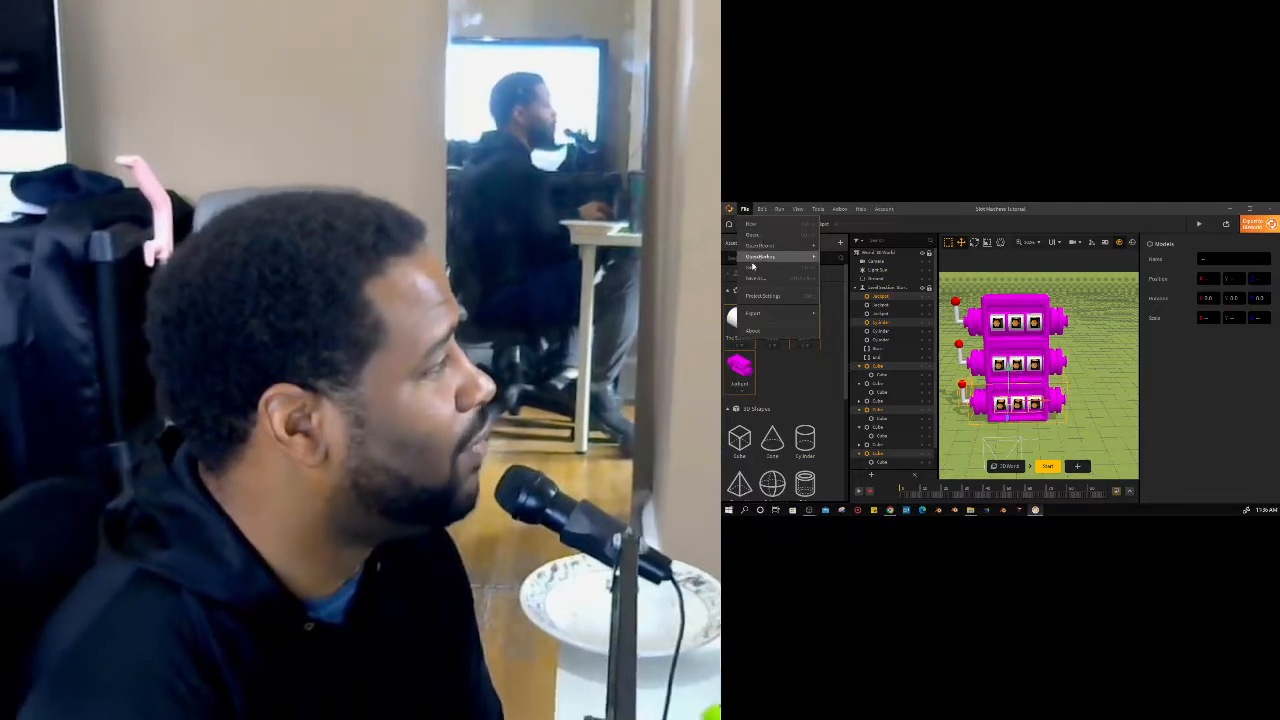
click(875, 245)
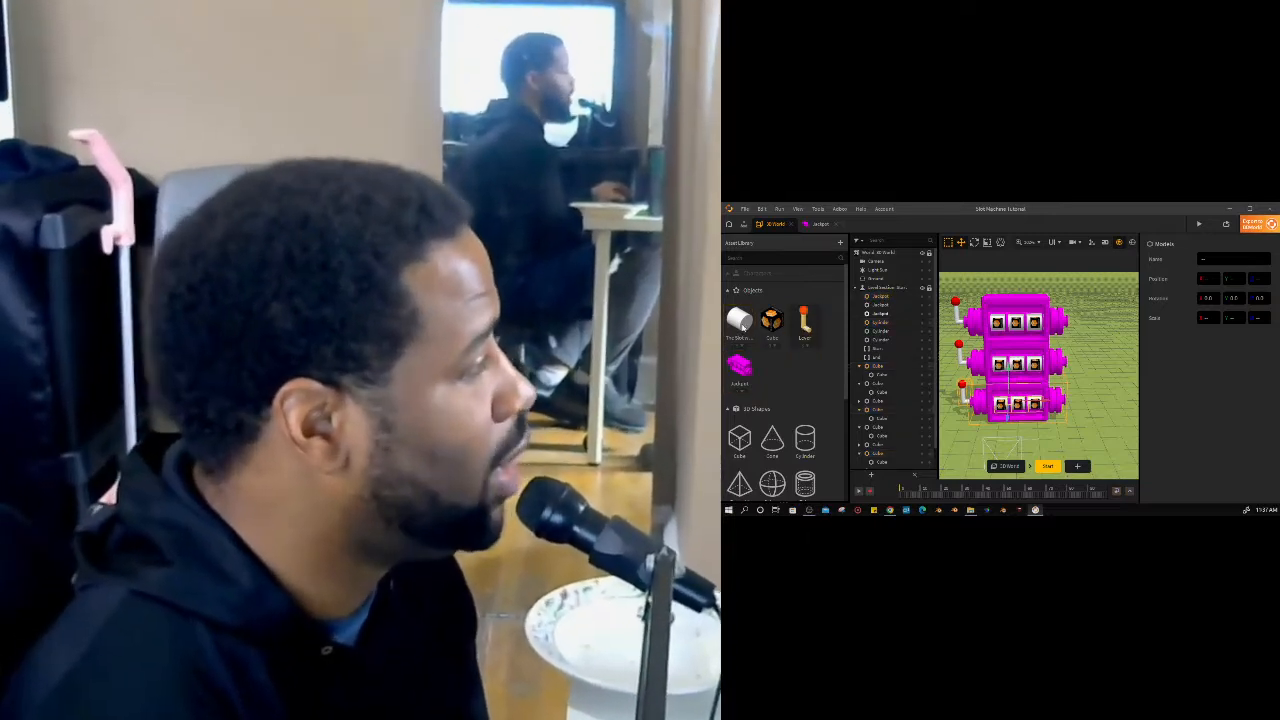
Open the node map of The Slot wheel asset and examine its UI Button node and the connections leading from it
click(741, 330)
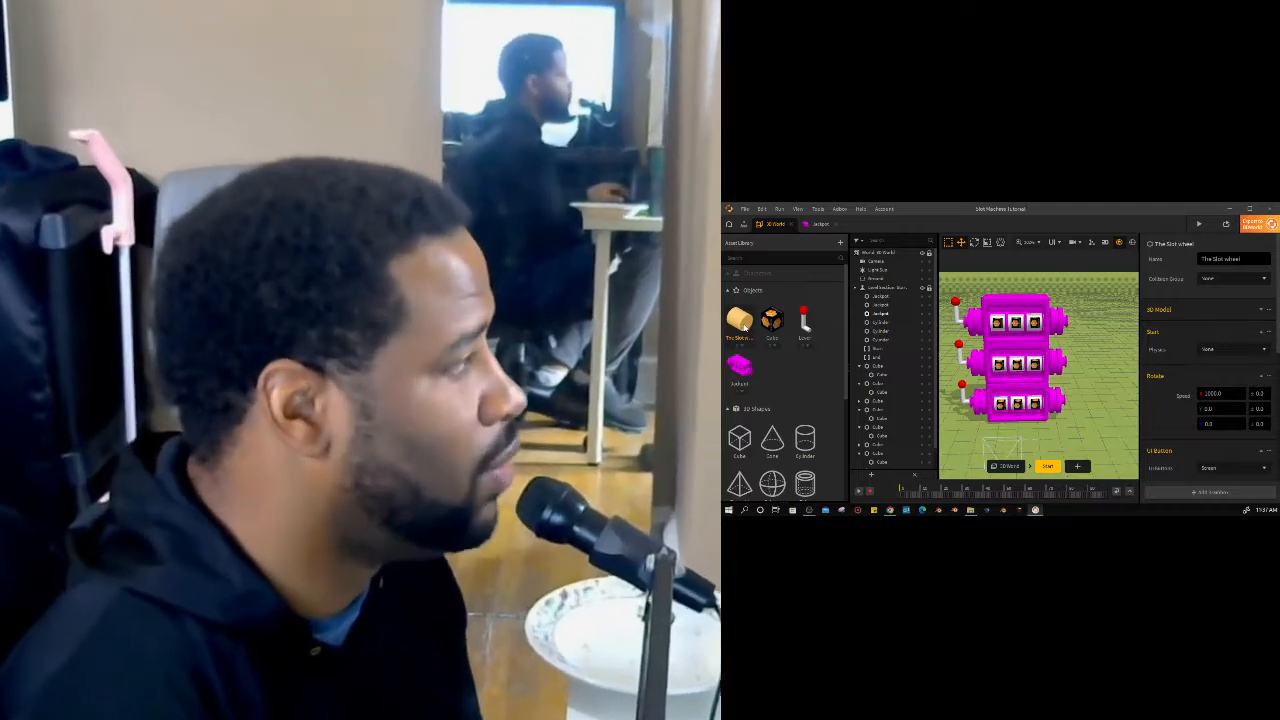
double_click(744, 328)
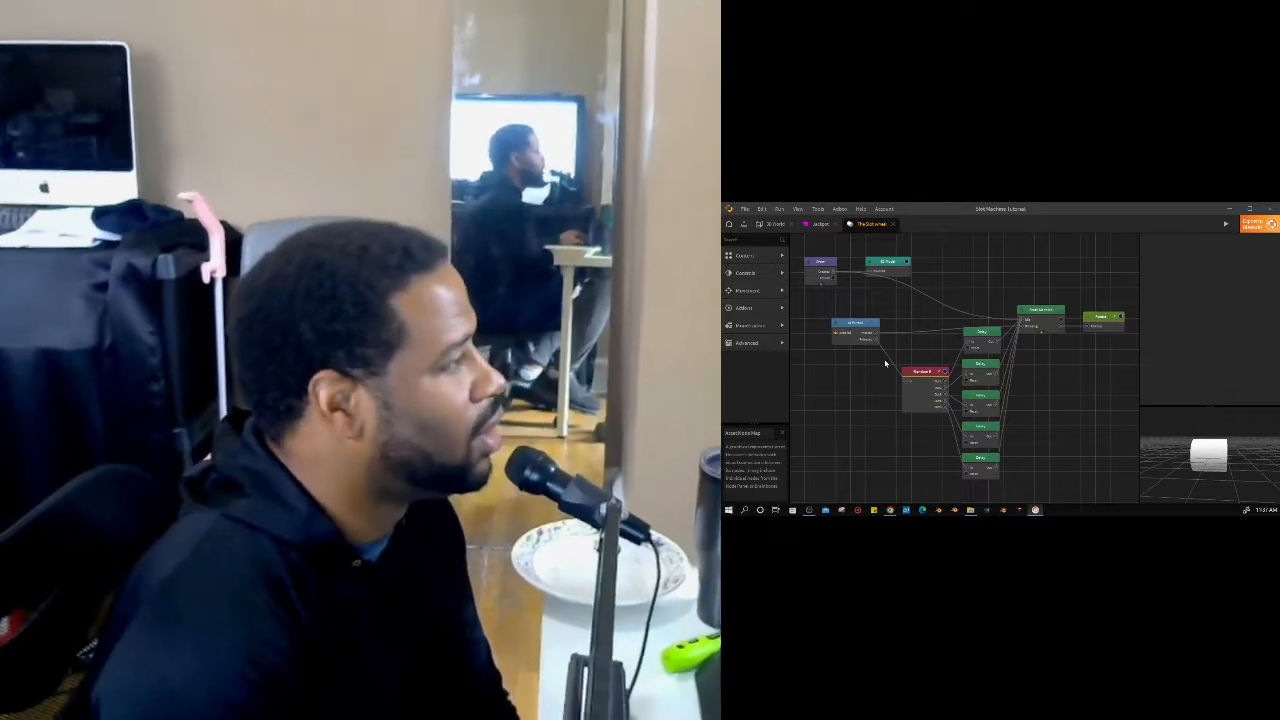
drag(885, 364, 870, 386)
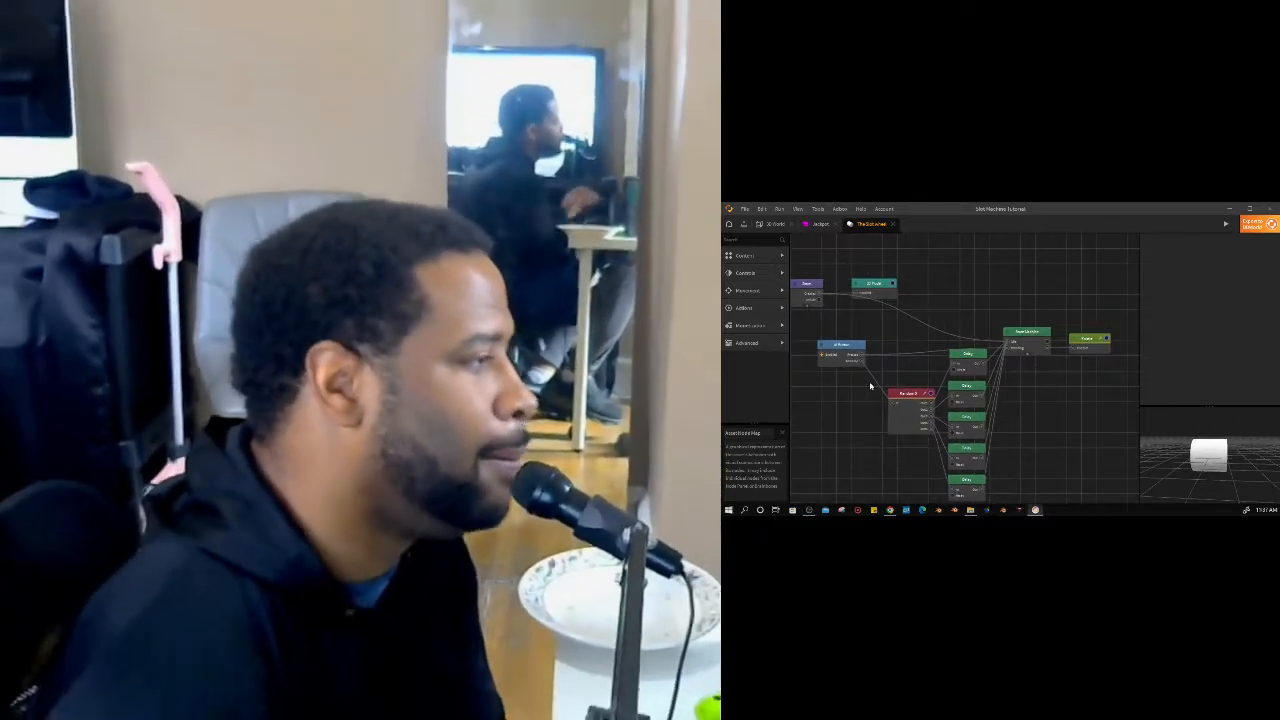
drag(922, 376, 1014, 374)
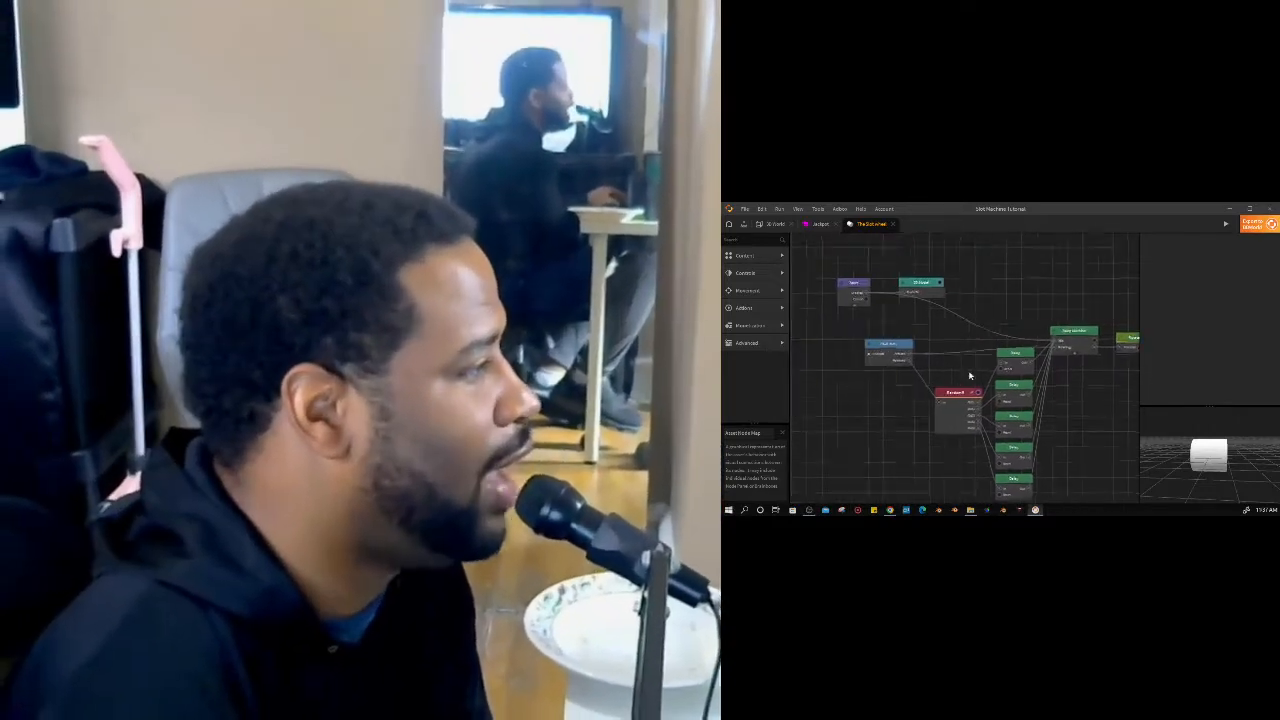
mouse_move(933, 352)
mouse_down()
mouse_move(907, 328)
mouse_move(946, 363)
mouse_up()
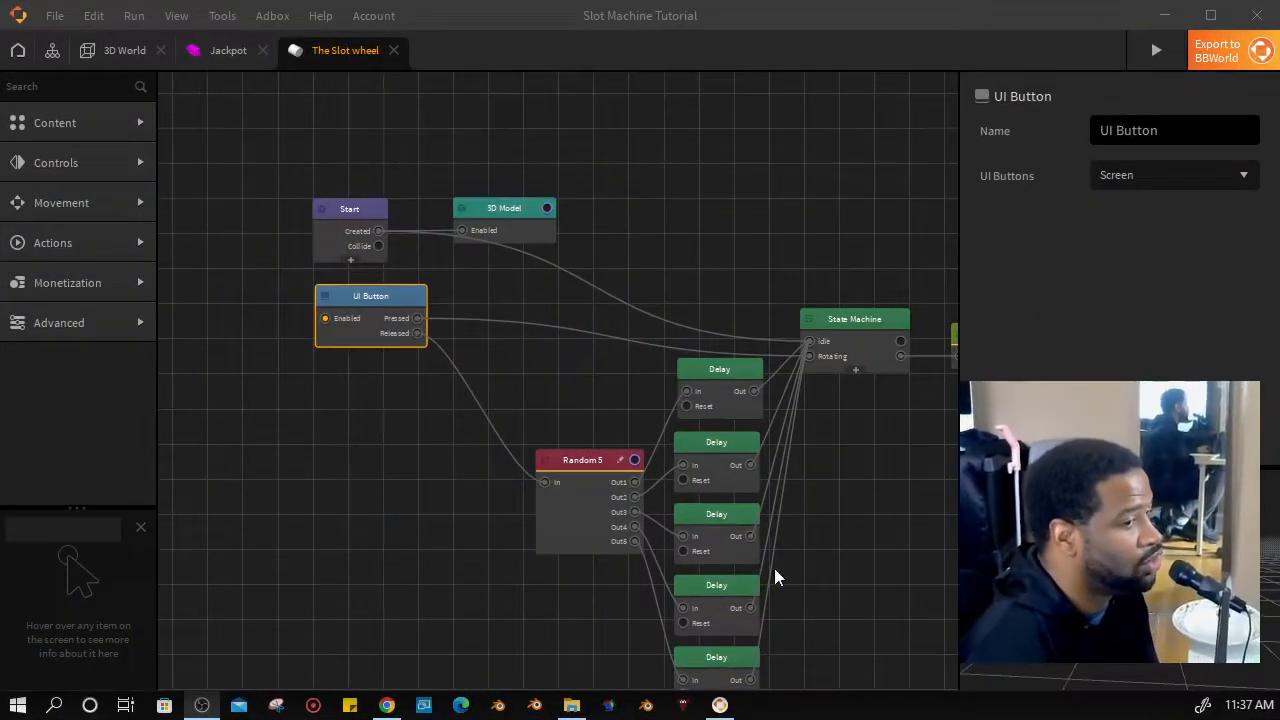
drag(554, 345, 511, 344)
drag(560, 417, 560, 347)
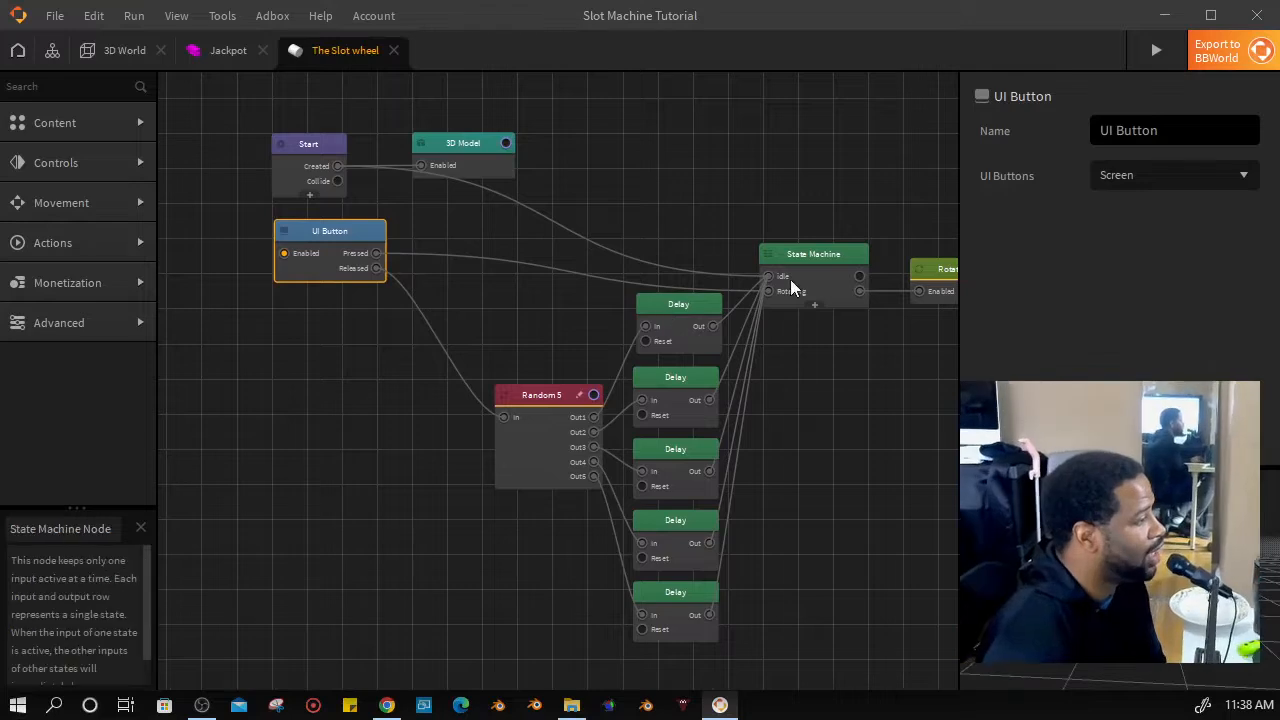
Shift the State Machine node slightly upward and raise the Rotate node level with its Rotating output
drag(811, 274, 823, 244)
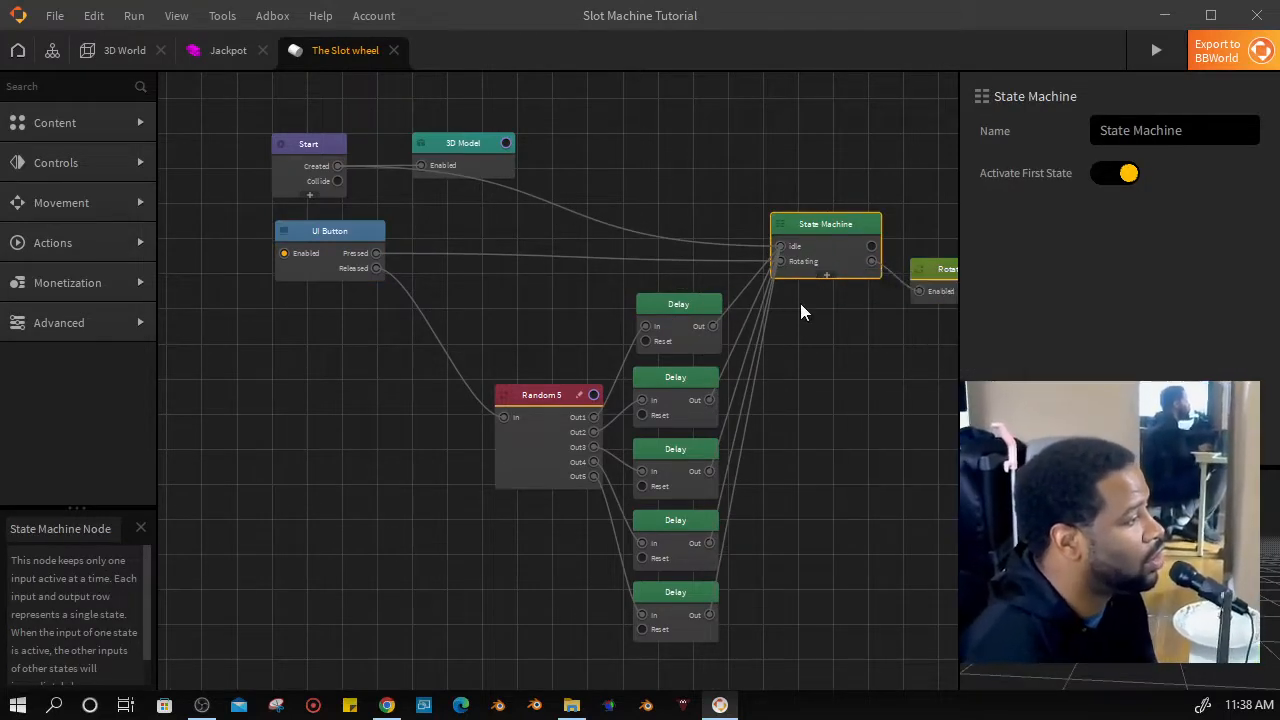
drag(800, 312, 743, 395)
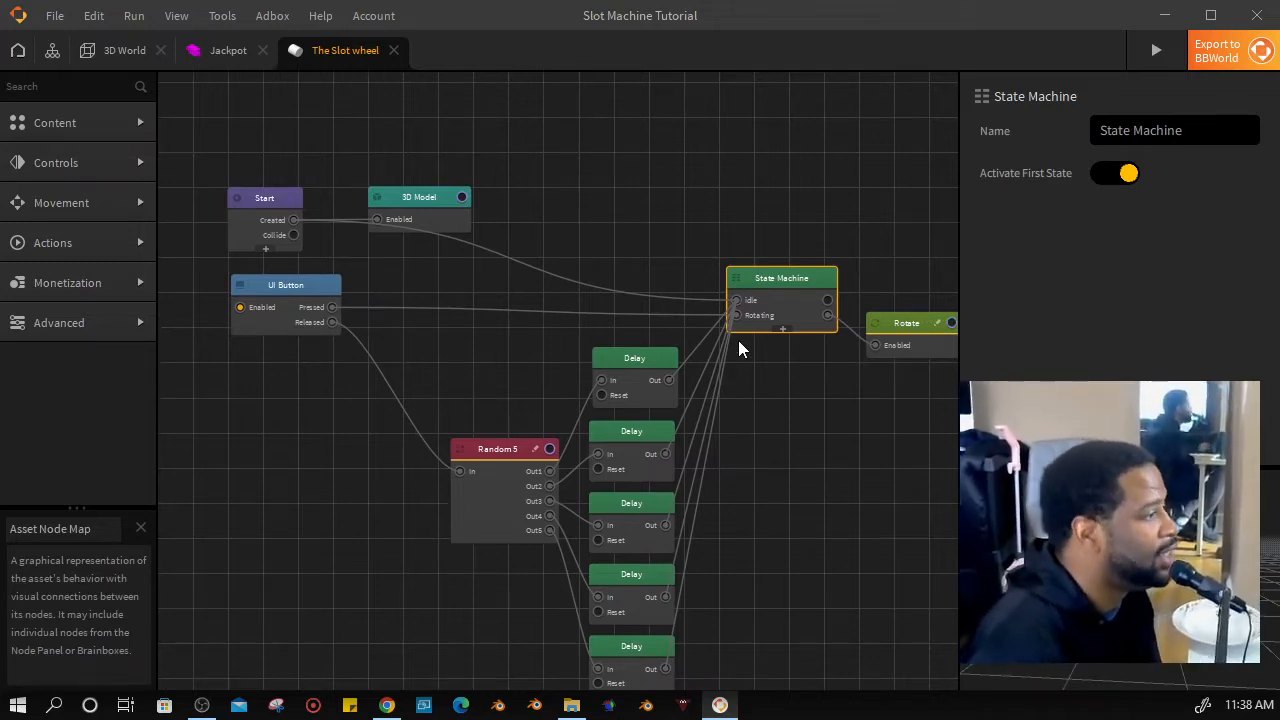
mouse_move(735, 280)
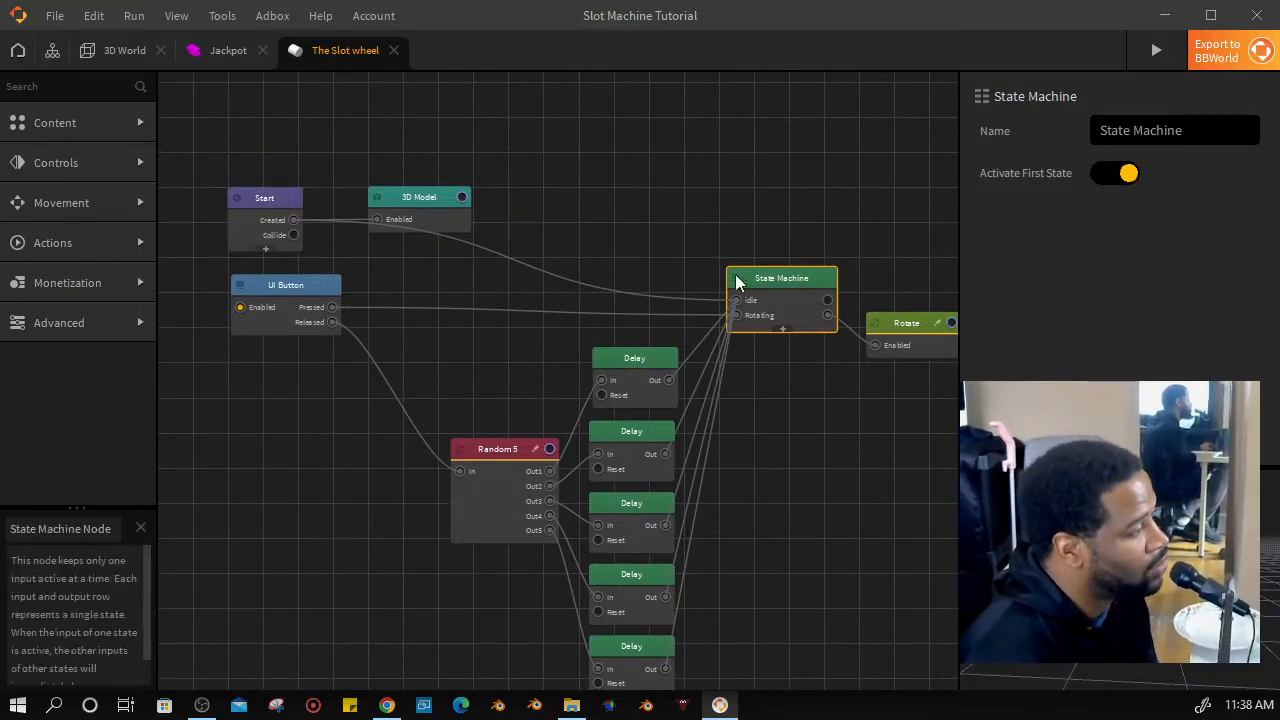
drag(775, 297, 780, 271)
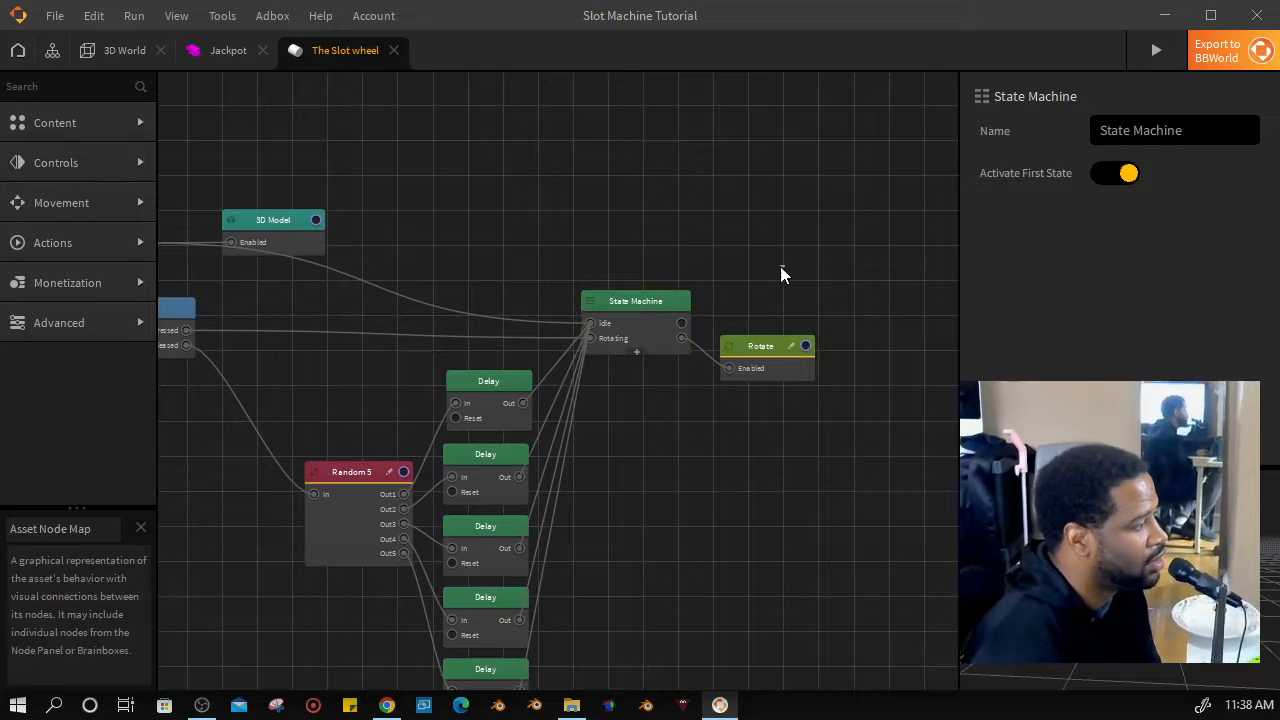
scroll(675, 435, up, 2)
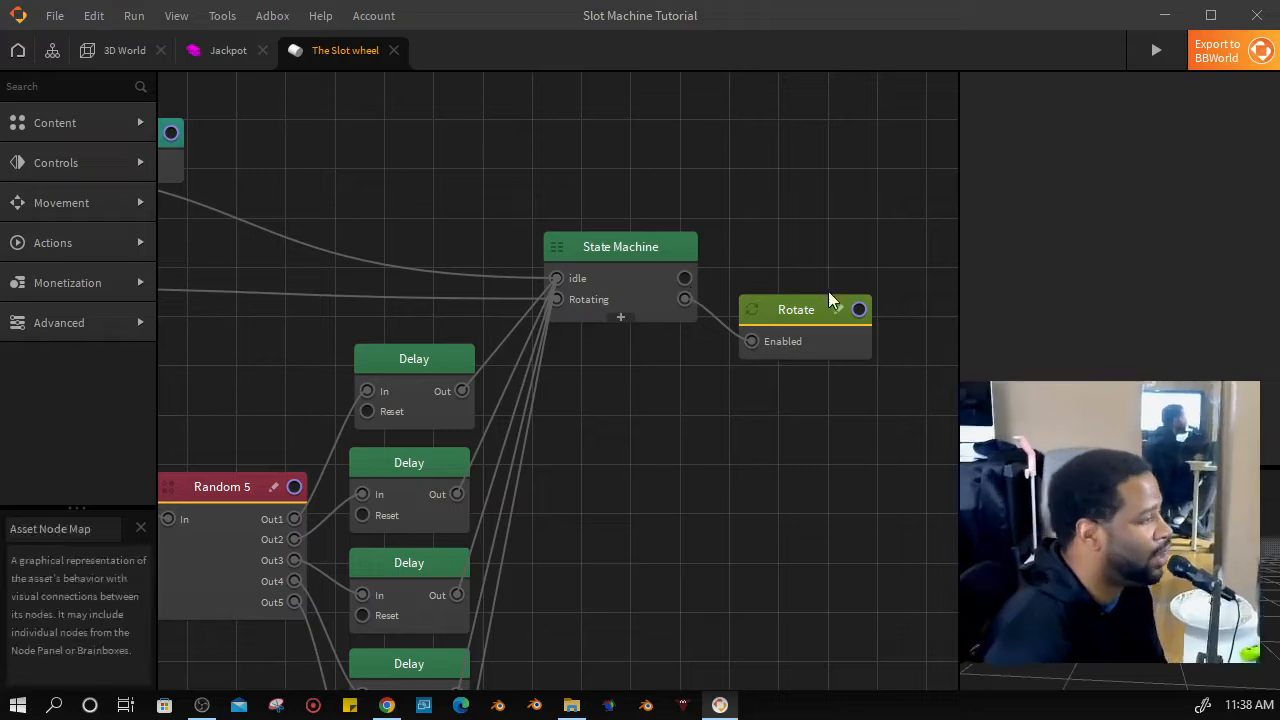
drag(800, 310, 803, 283)
drag(798, 279, 798, 268)
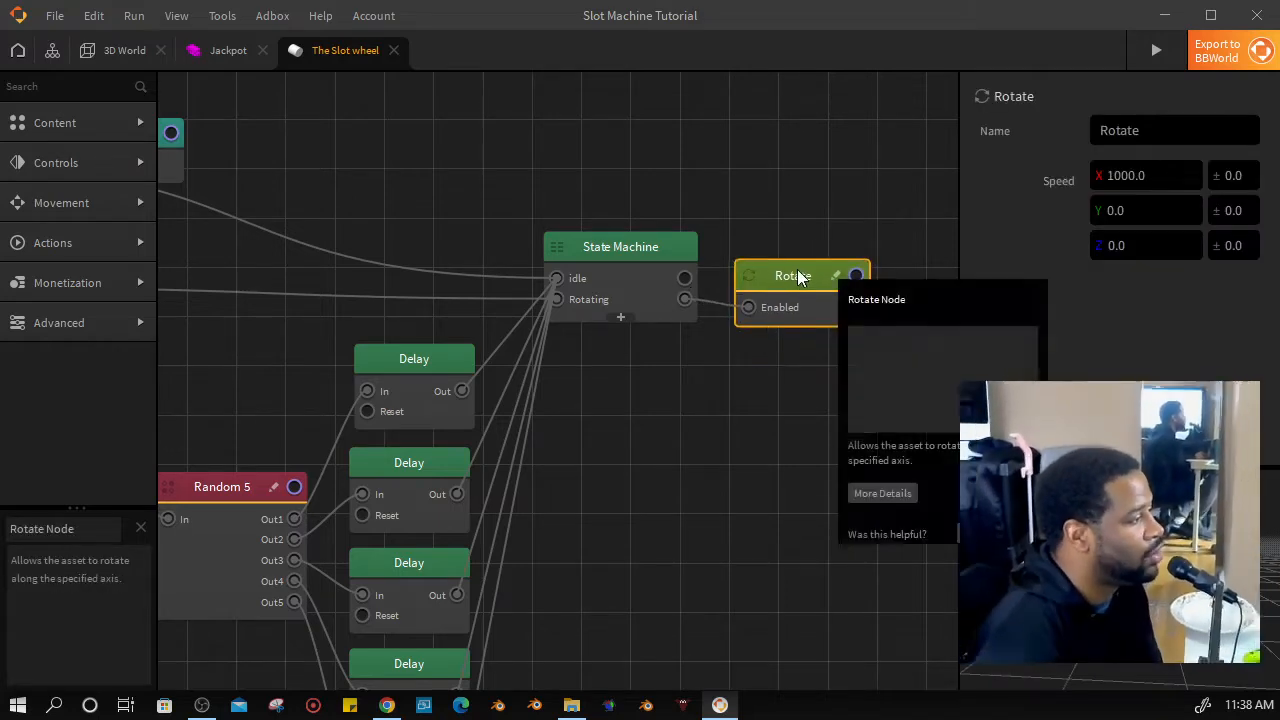
Set the Rotate node's X speed to 2000
scroll(615, 390, down, 3)
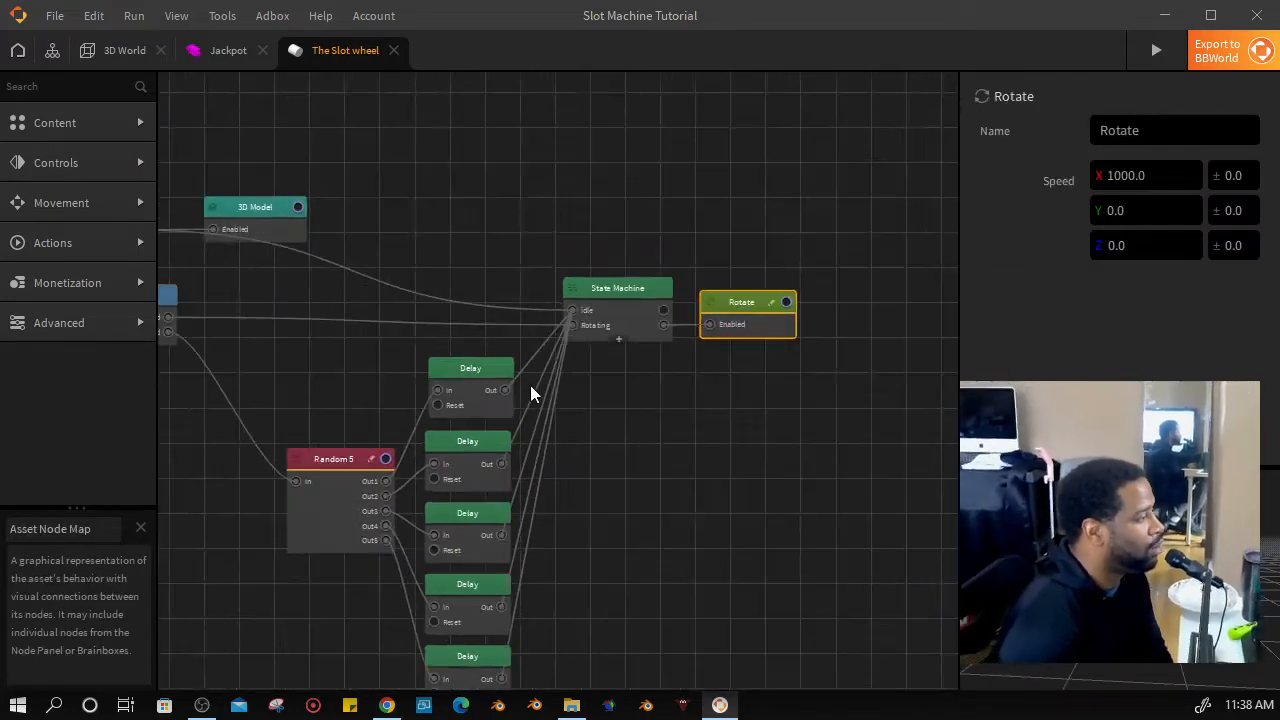
drag(338, 354, 400, 360)
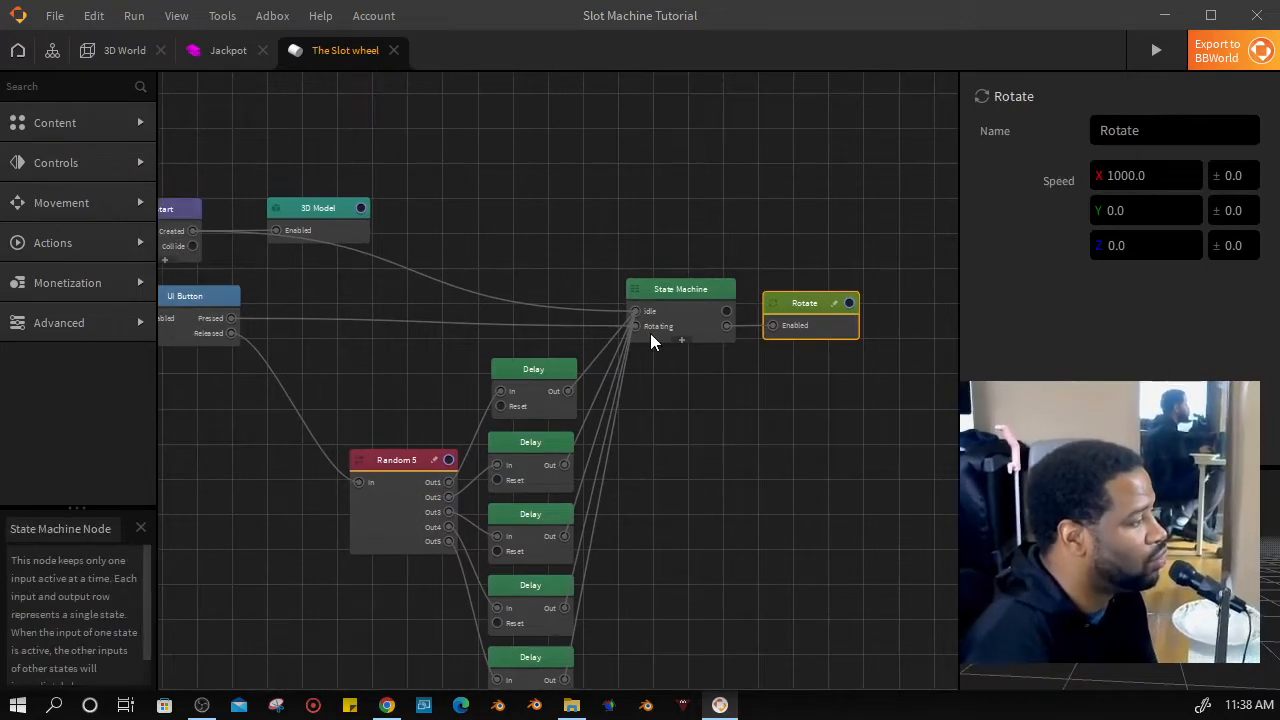
drag(664, 355, 600, 406)
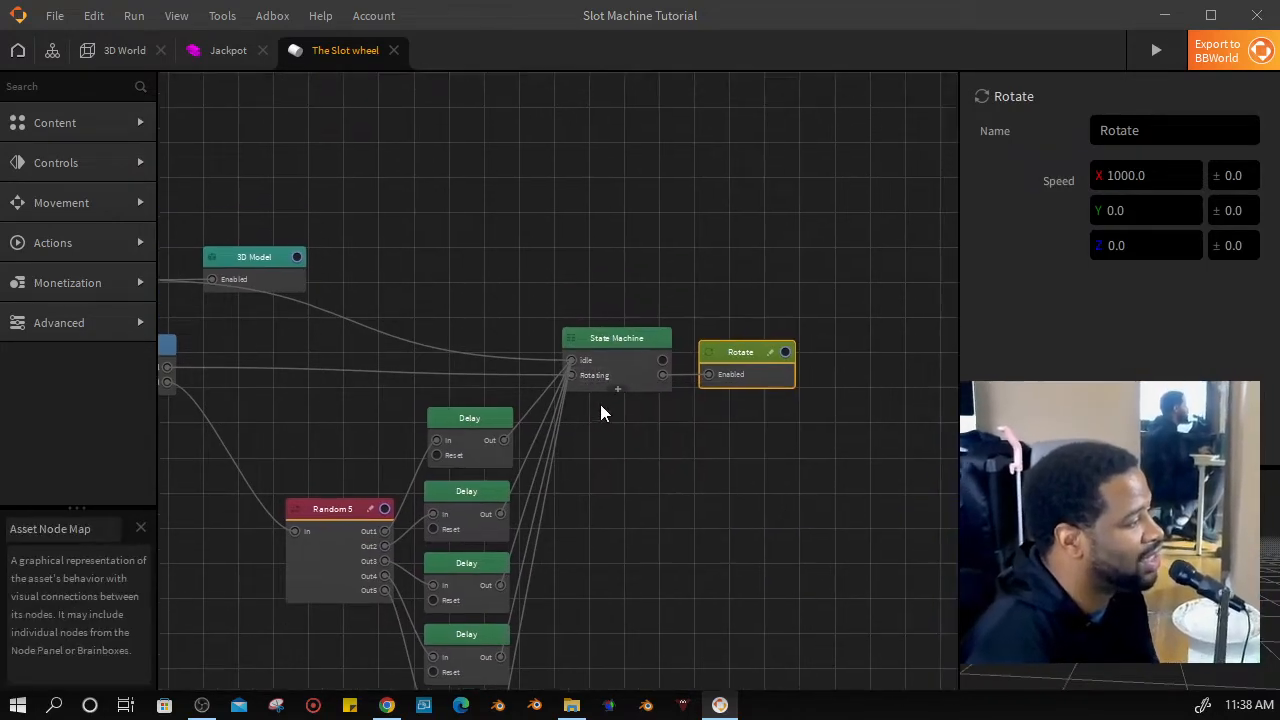
scroll(751, 414, up, 4)
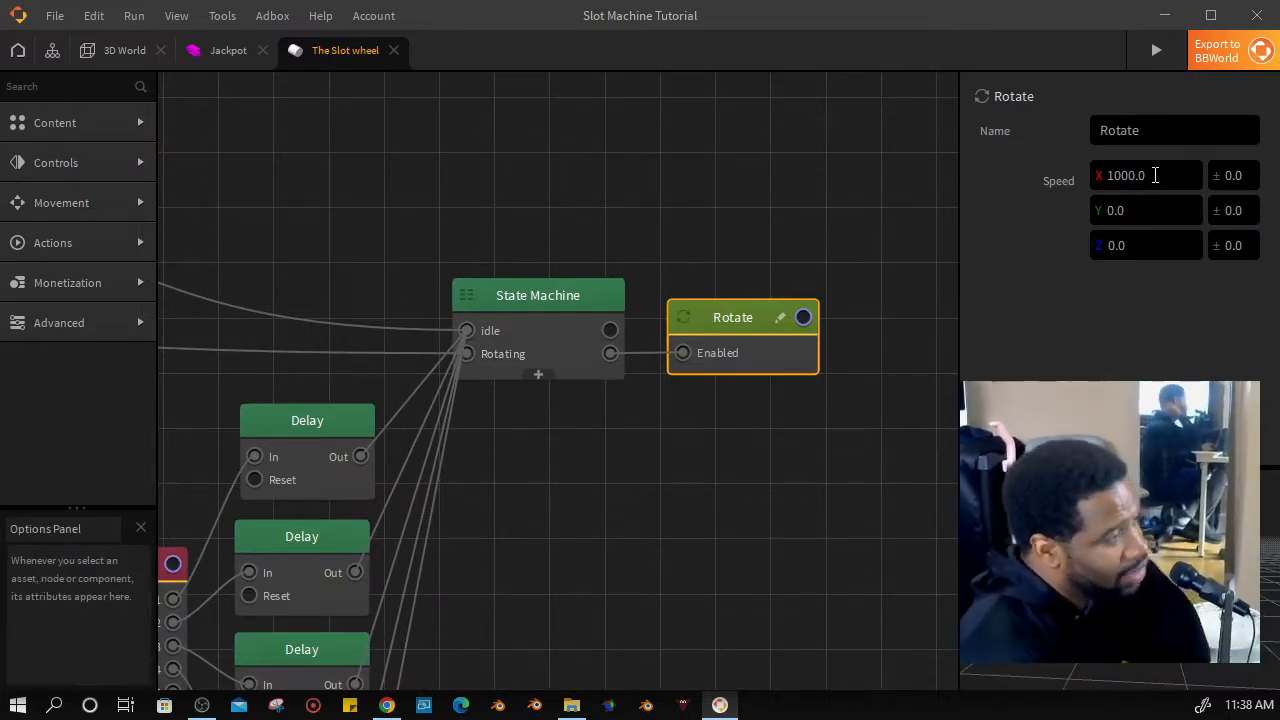
drag(1150, 175, 1086, 176)
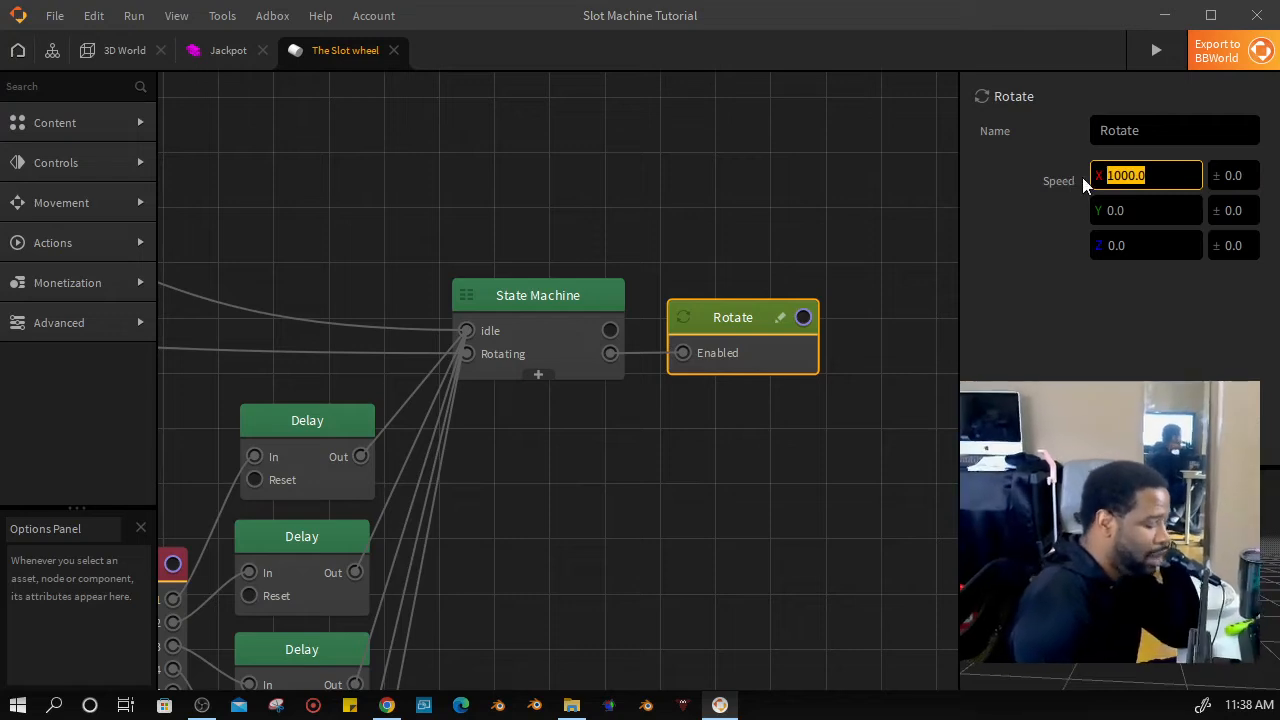
text(2)
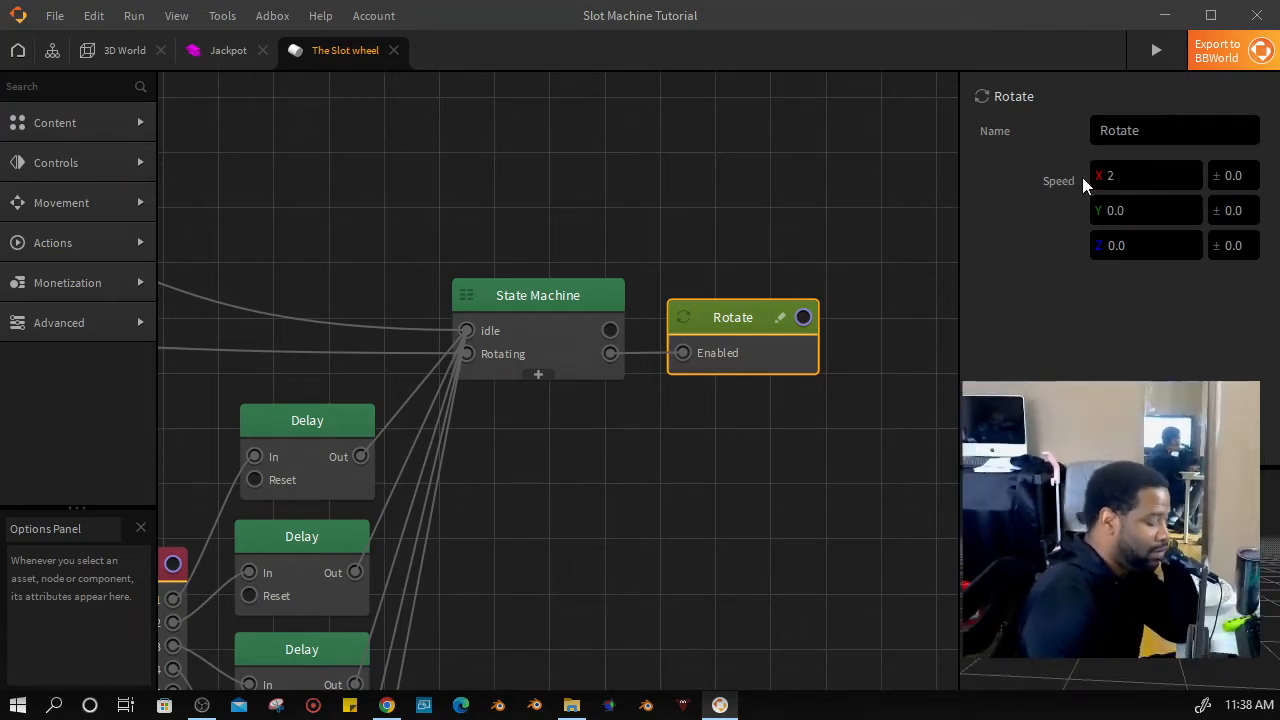
click(1132, 177)
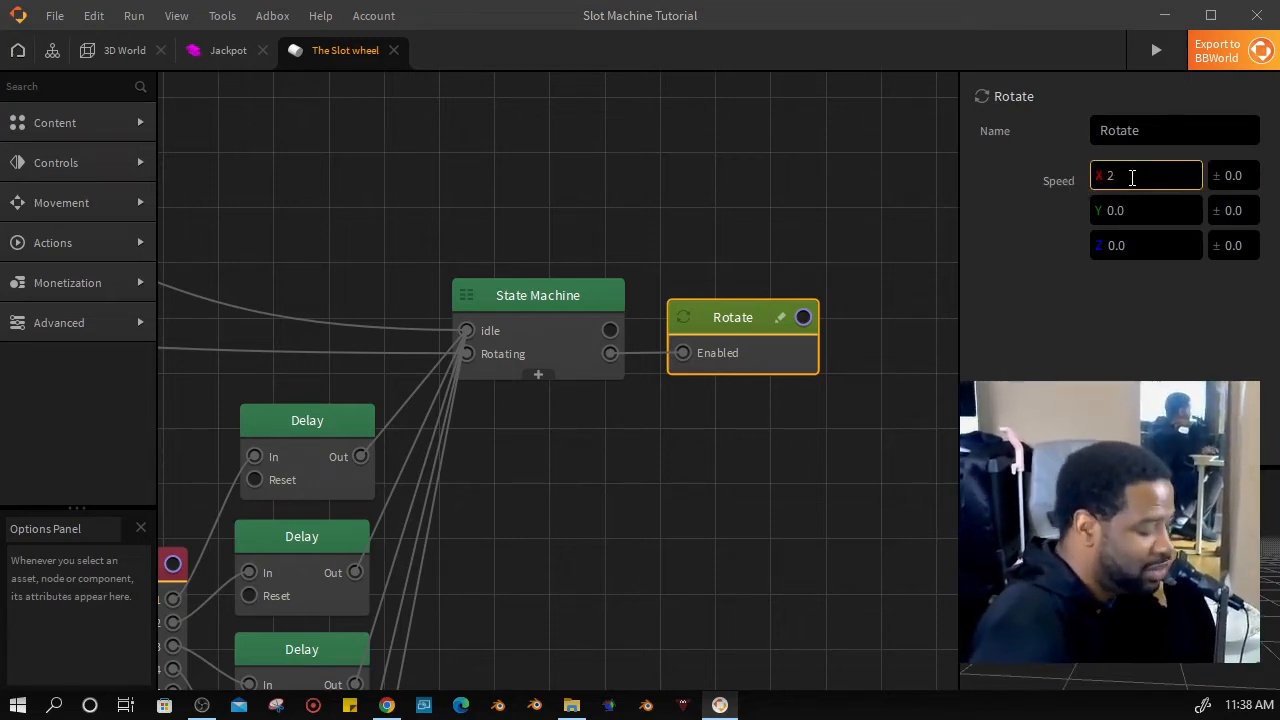
text(000)
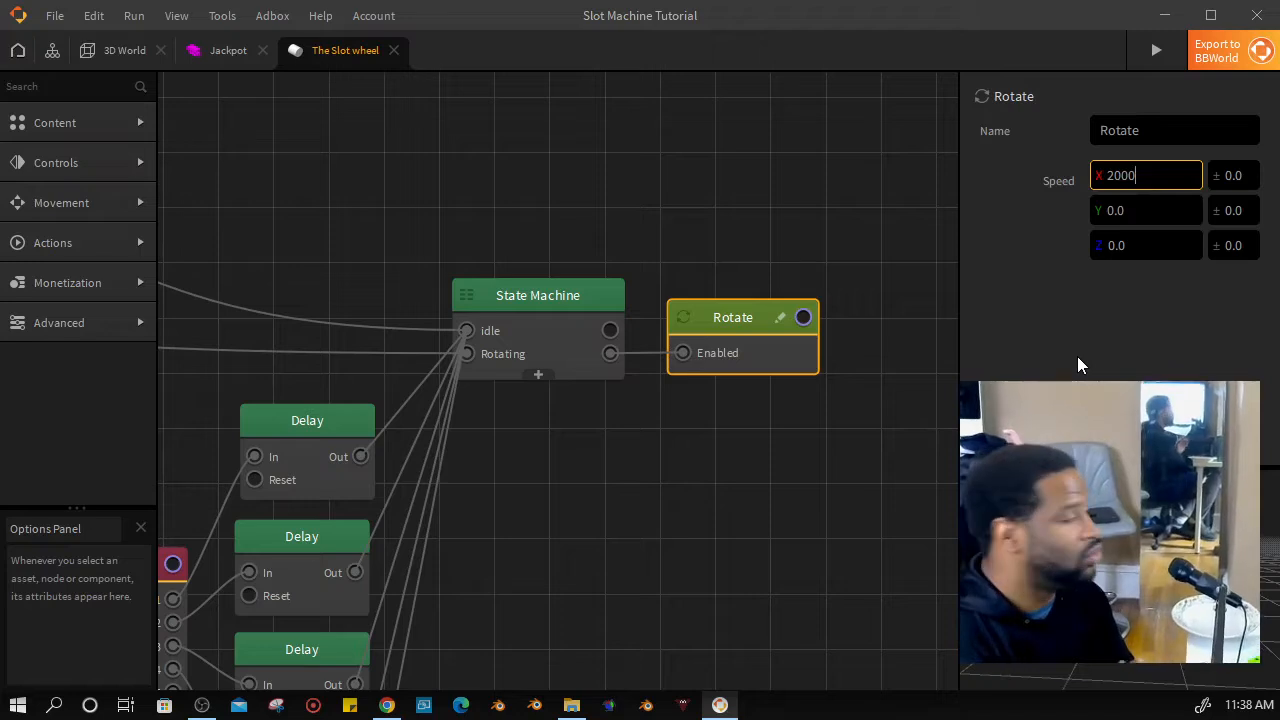
Inspect the settings of the Random 5 node and of the first Delay node connected to its Out1
drag(674, 459, 784, 407)
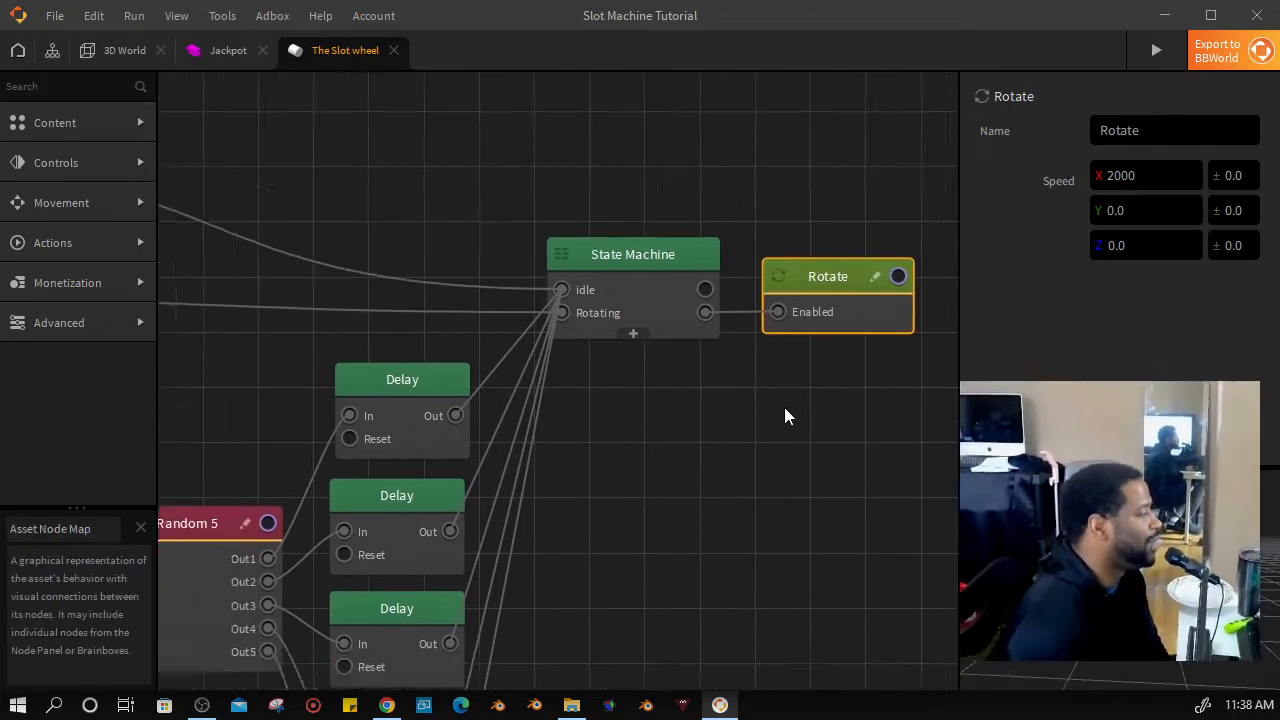
scroll(784, 407, down, 2)
drag(657, 503, 792, 386)
drag(850, 448, 748, 360)
drag(640, 394, 639, 445)
click(358, 372)
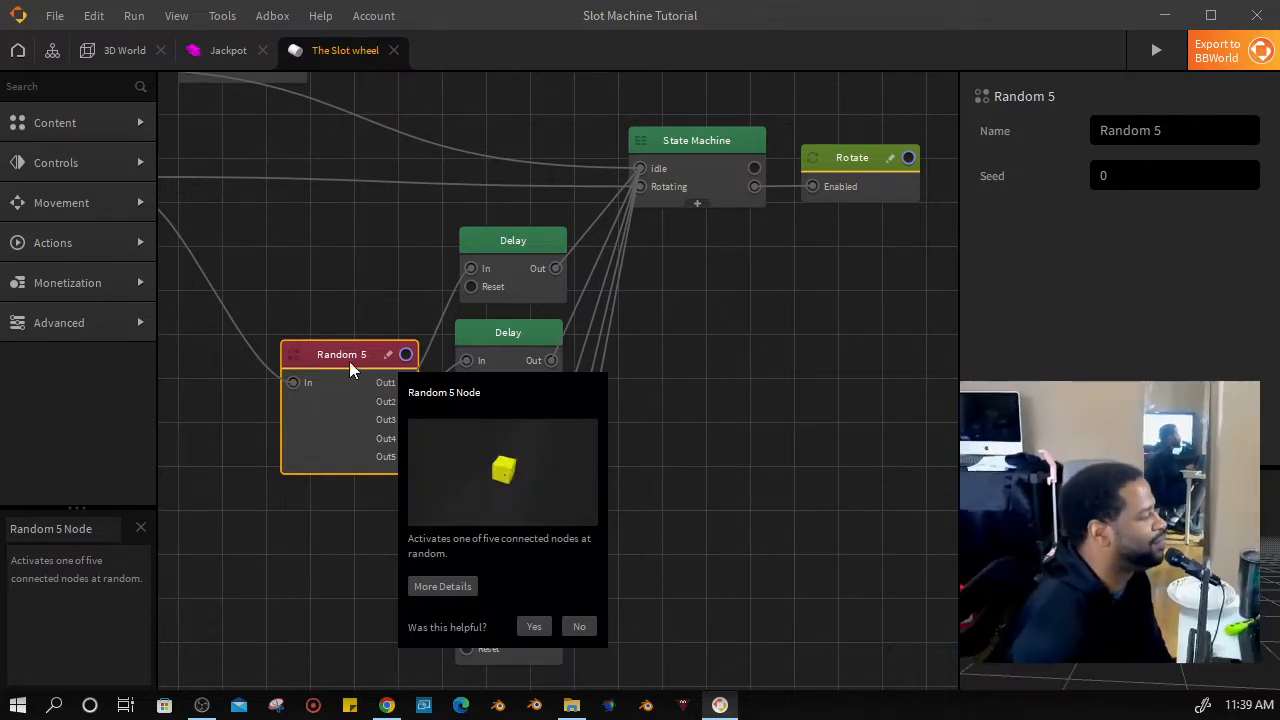
drag(672, 408, 657, 445)
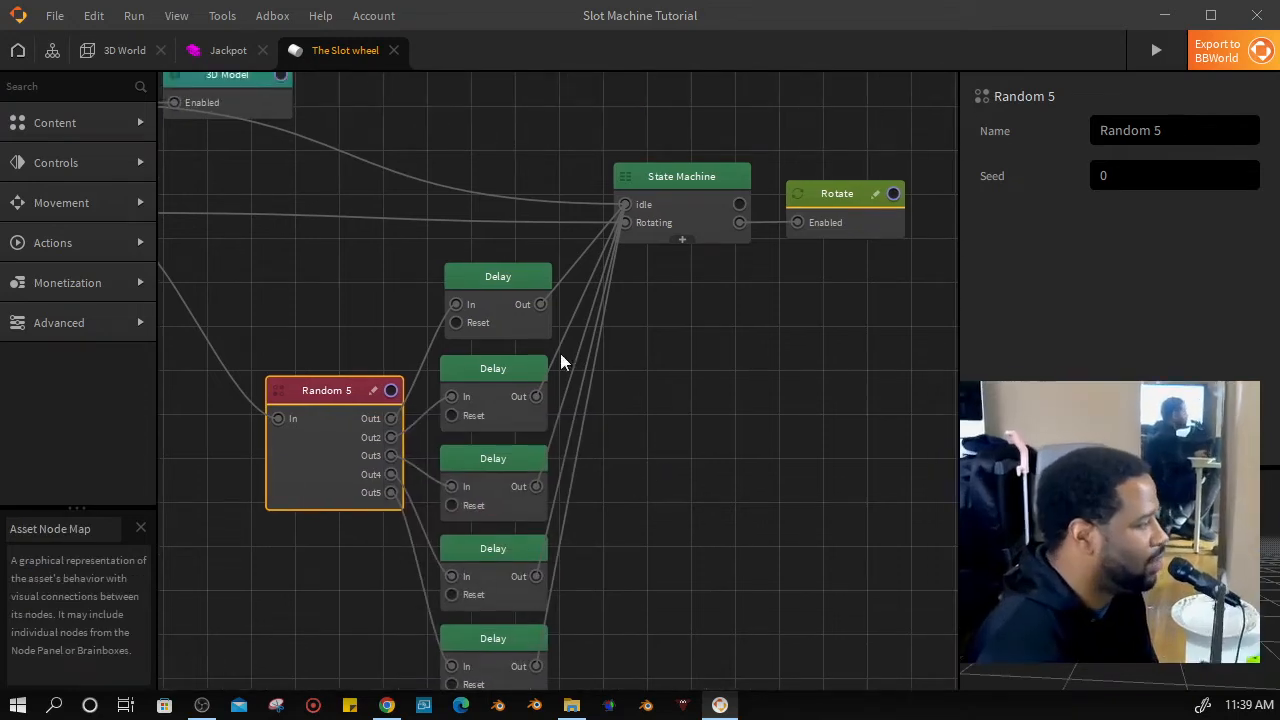
click(510, 320)
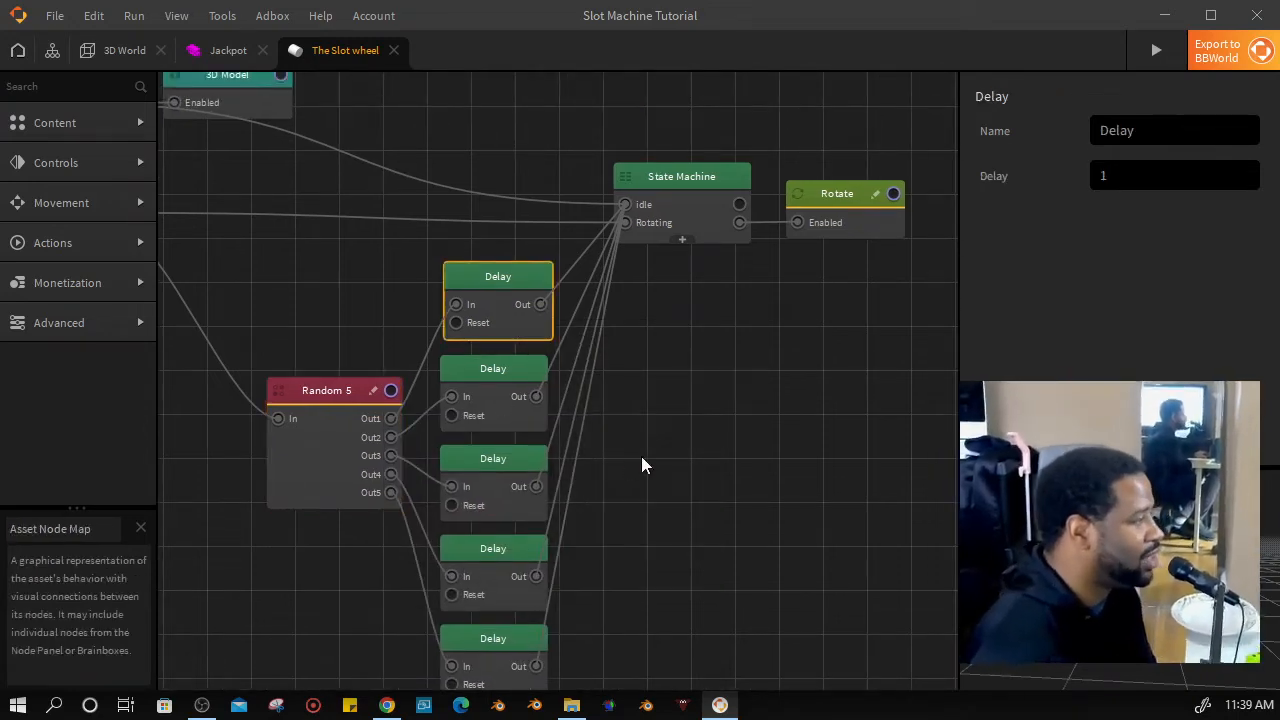
drag(695, 509, 659, 425)
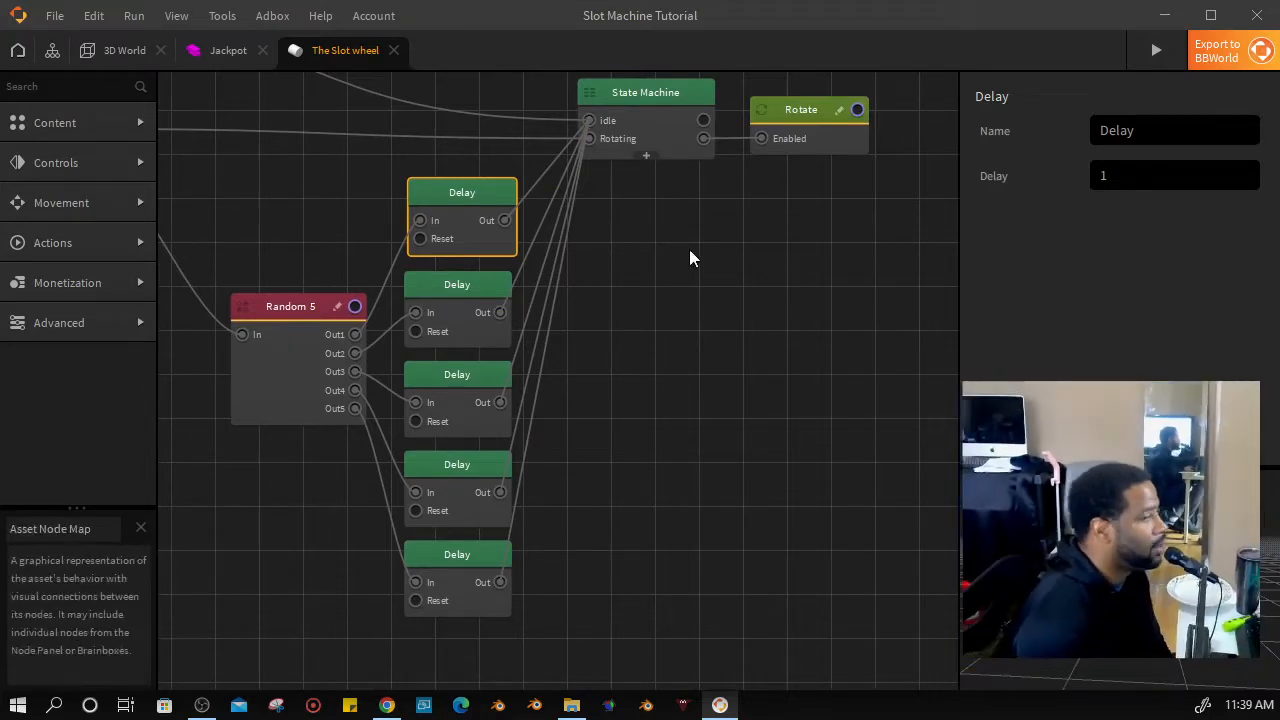
Compare the delay times of the second, third and fourth Delay nodes and check the State Machine they feed into
drag(661, 311, 752, 282)
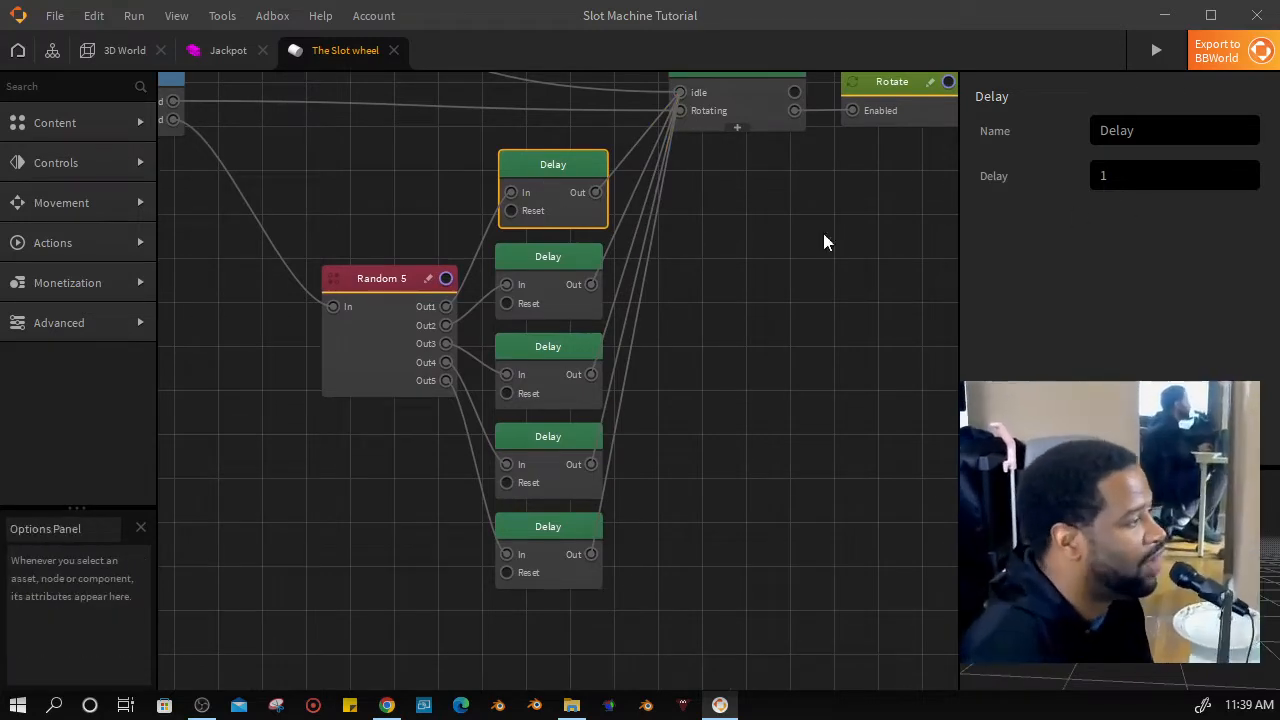
click(558, 356)
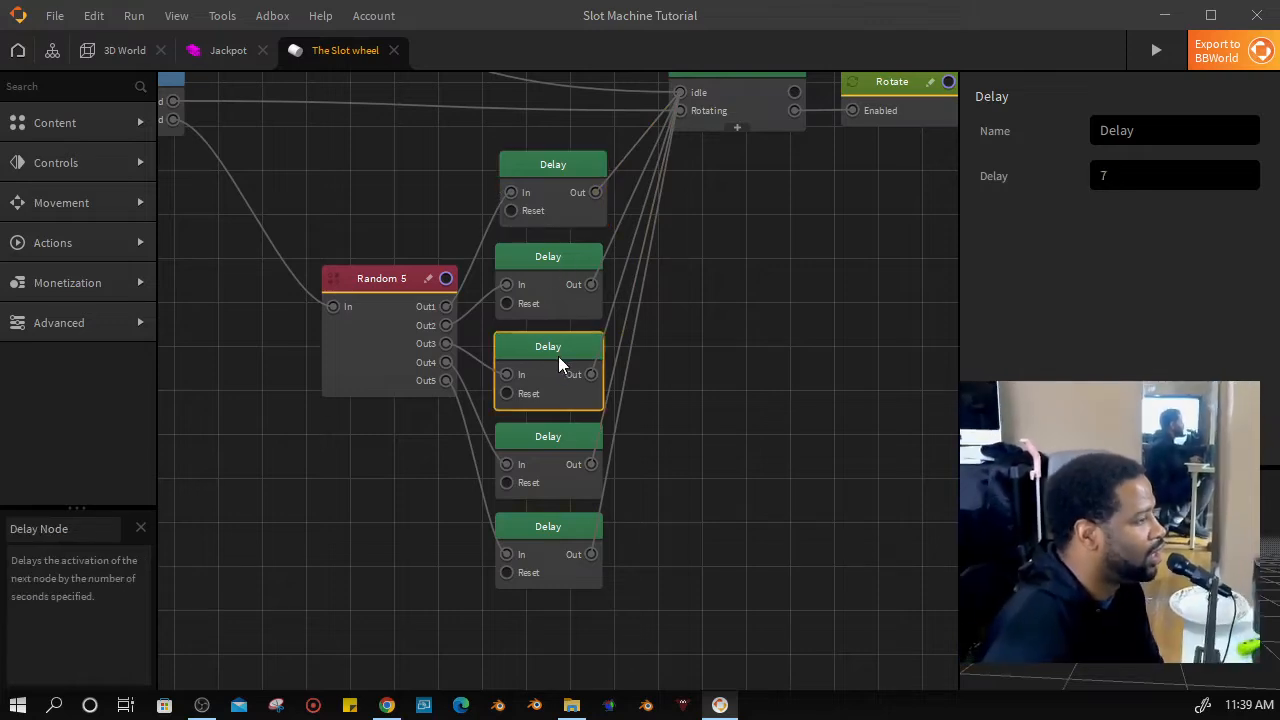
click(544, 272)
click(551, 465)
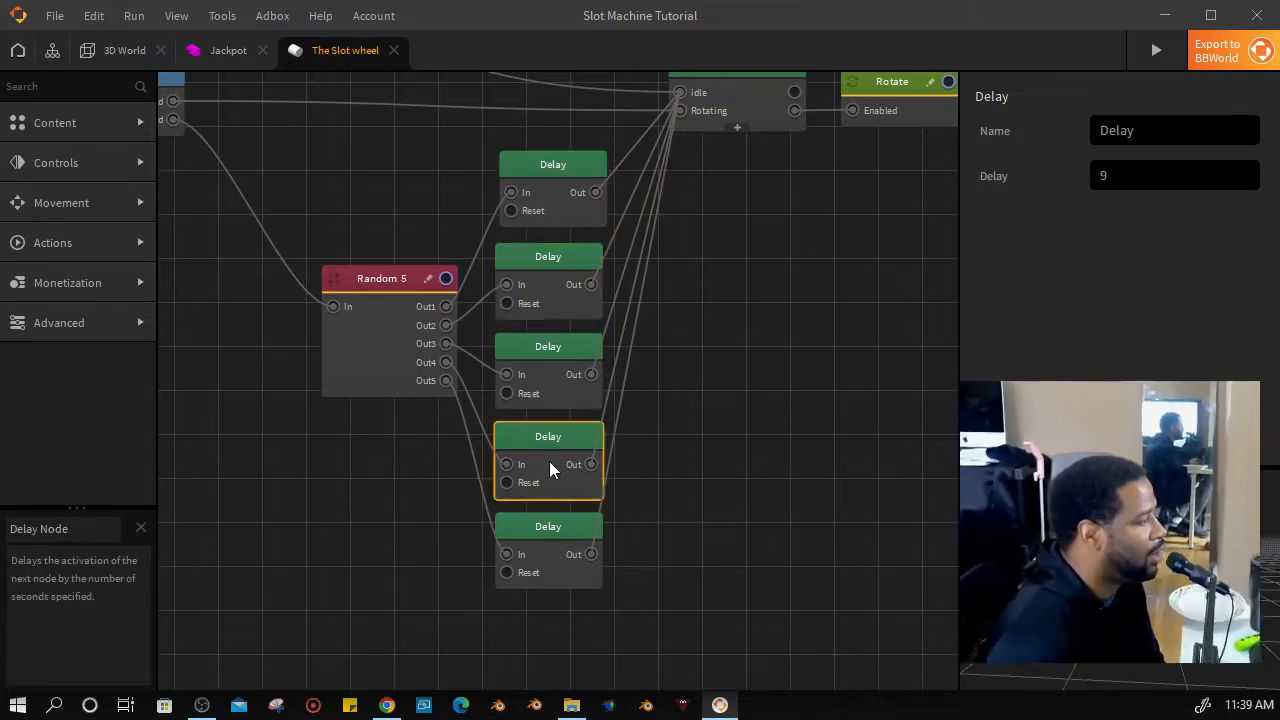
click(556, 375)
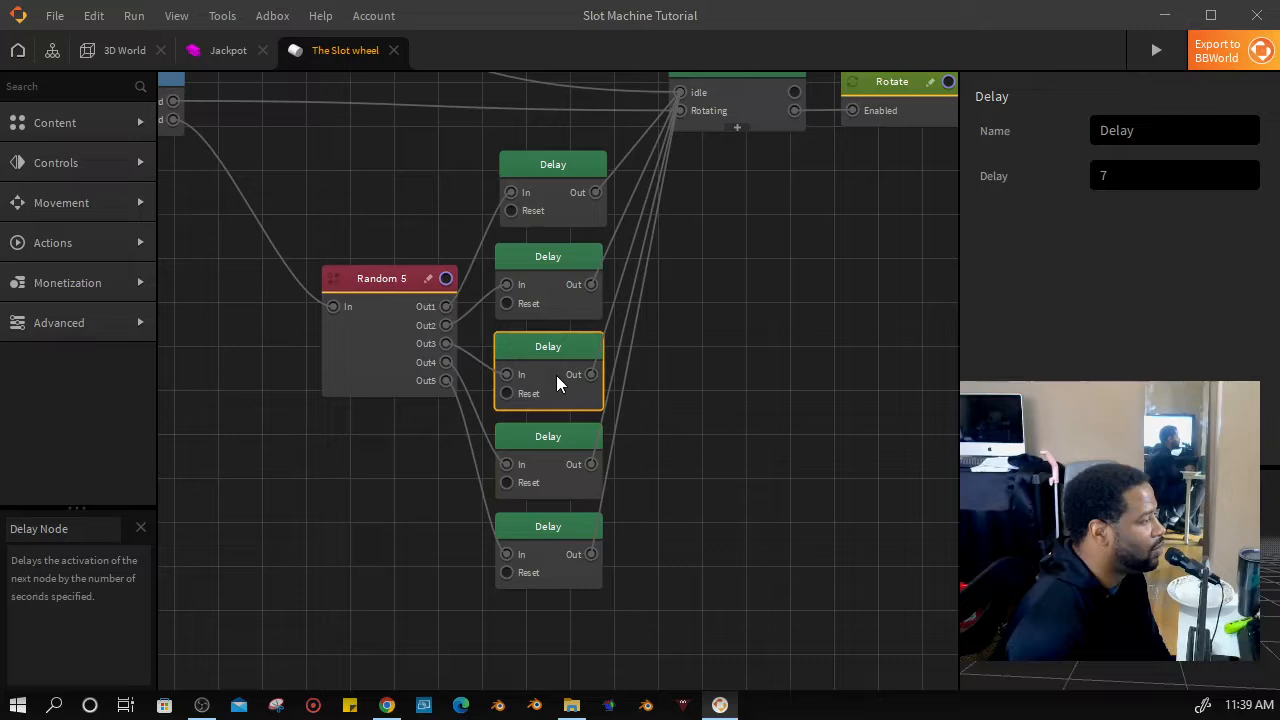
click(560, 264)
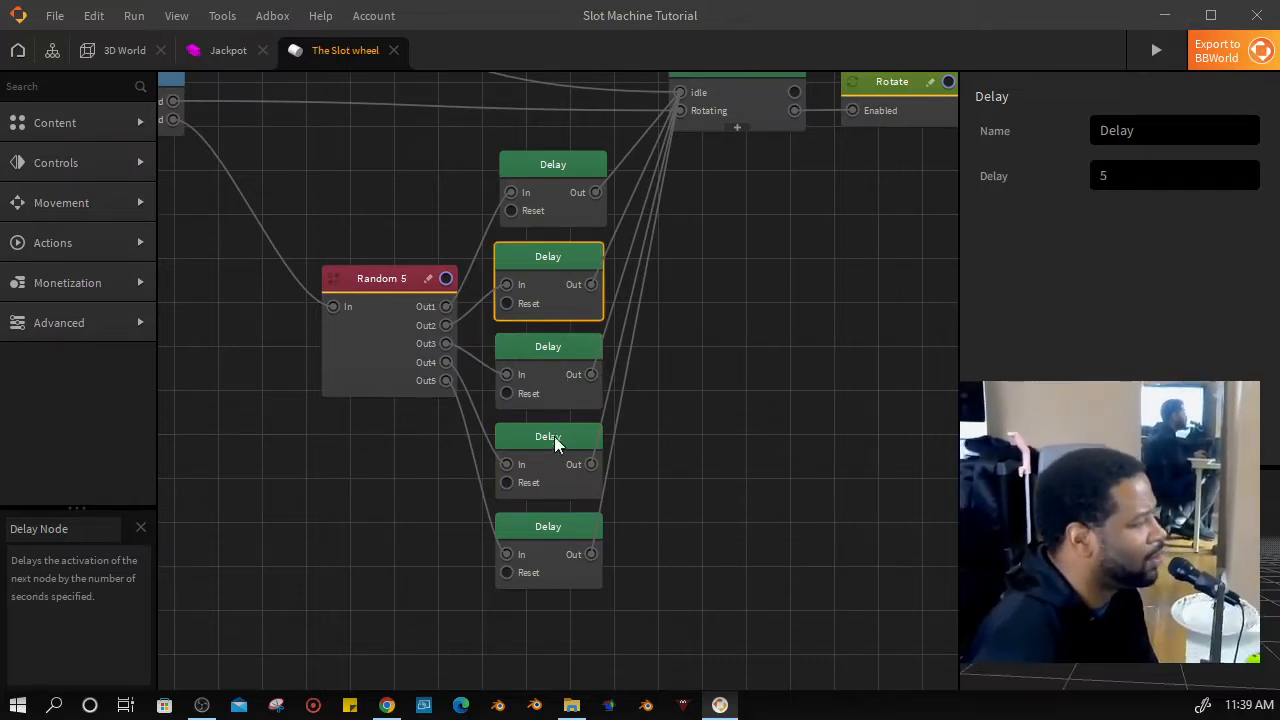
drag(797, 232, 682, 340)
click(638, 156)
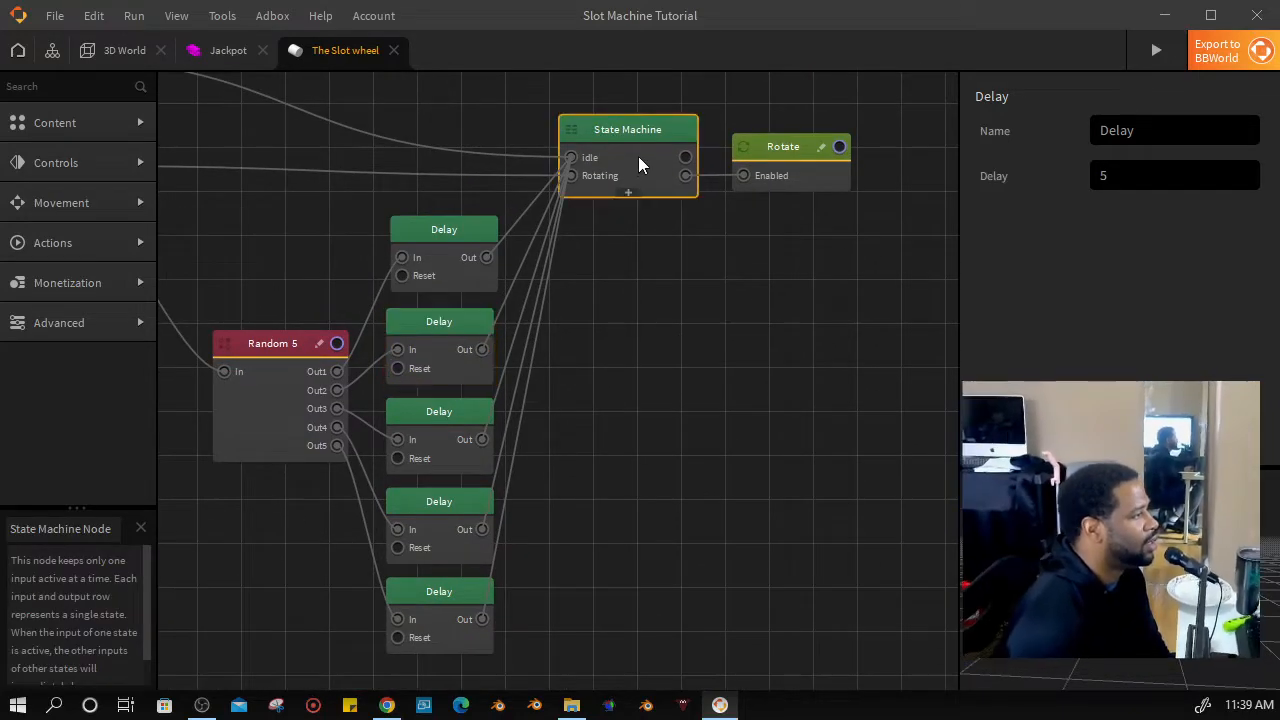
Close The Slot wheel's node map and collapse all expanded Cube groups in the 3D World's object list
scroll(633, 360, down, 5)
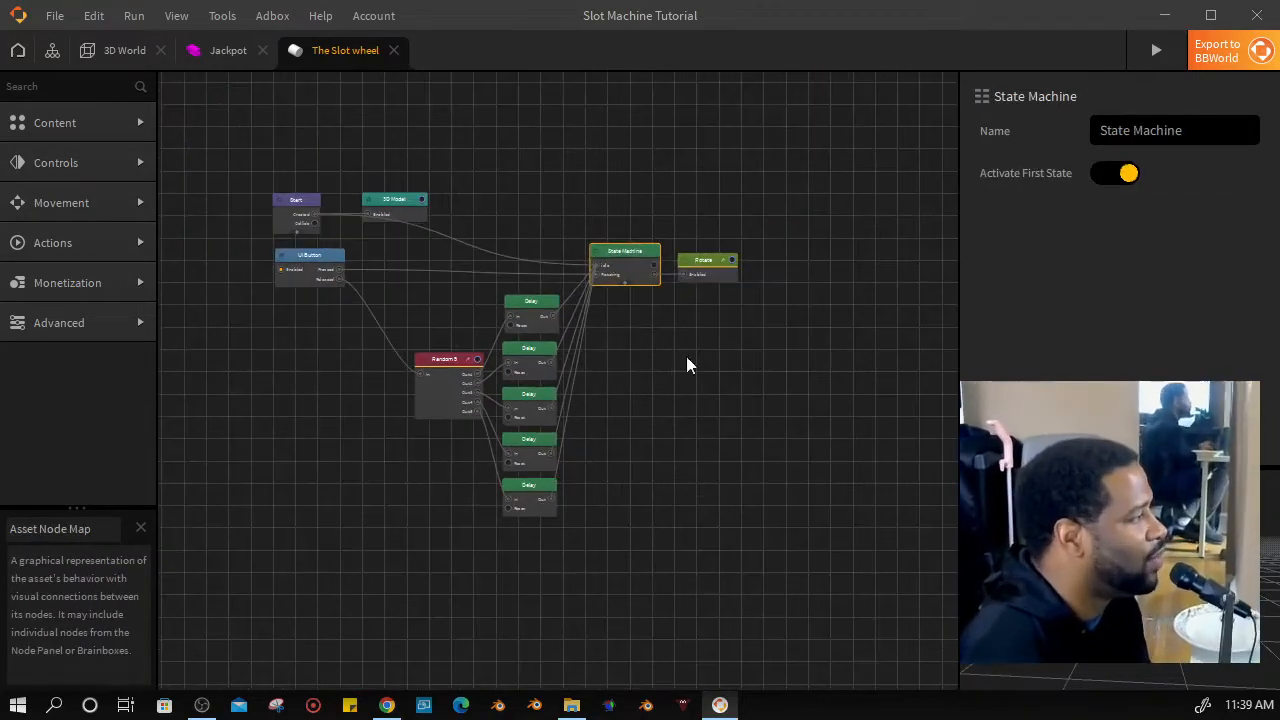
click(395, 50)
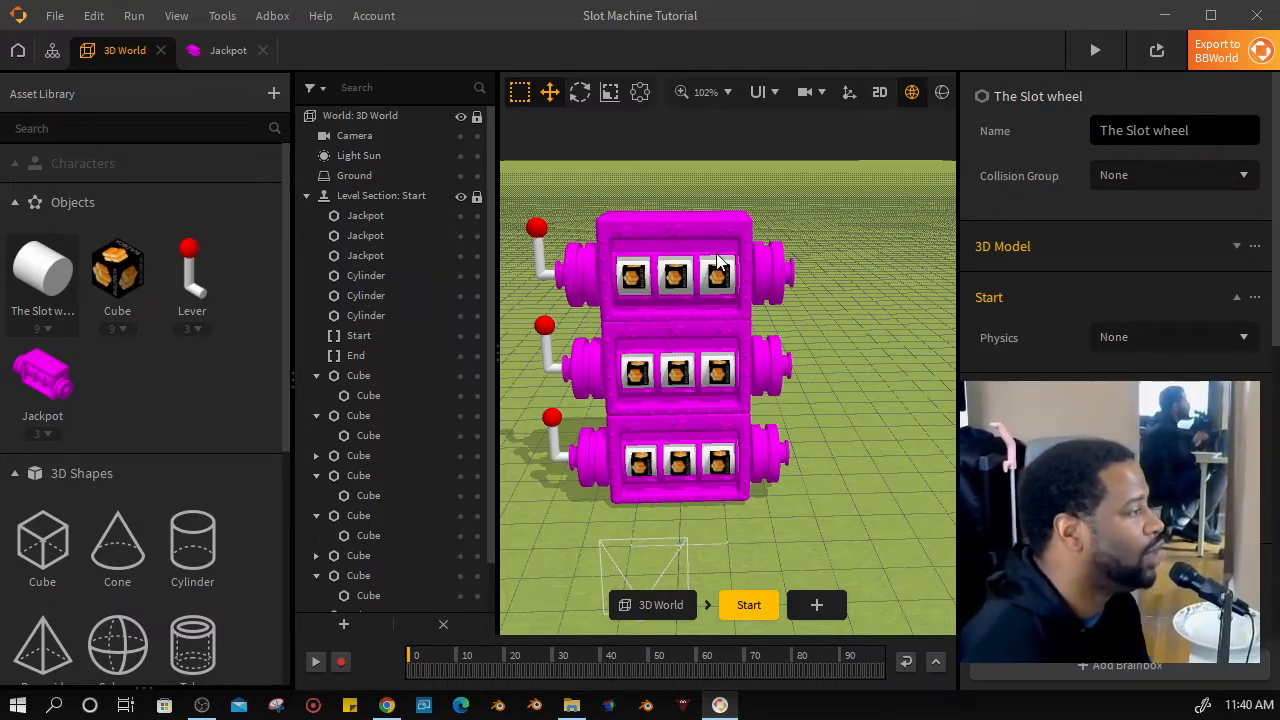
click(317, 376)
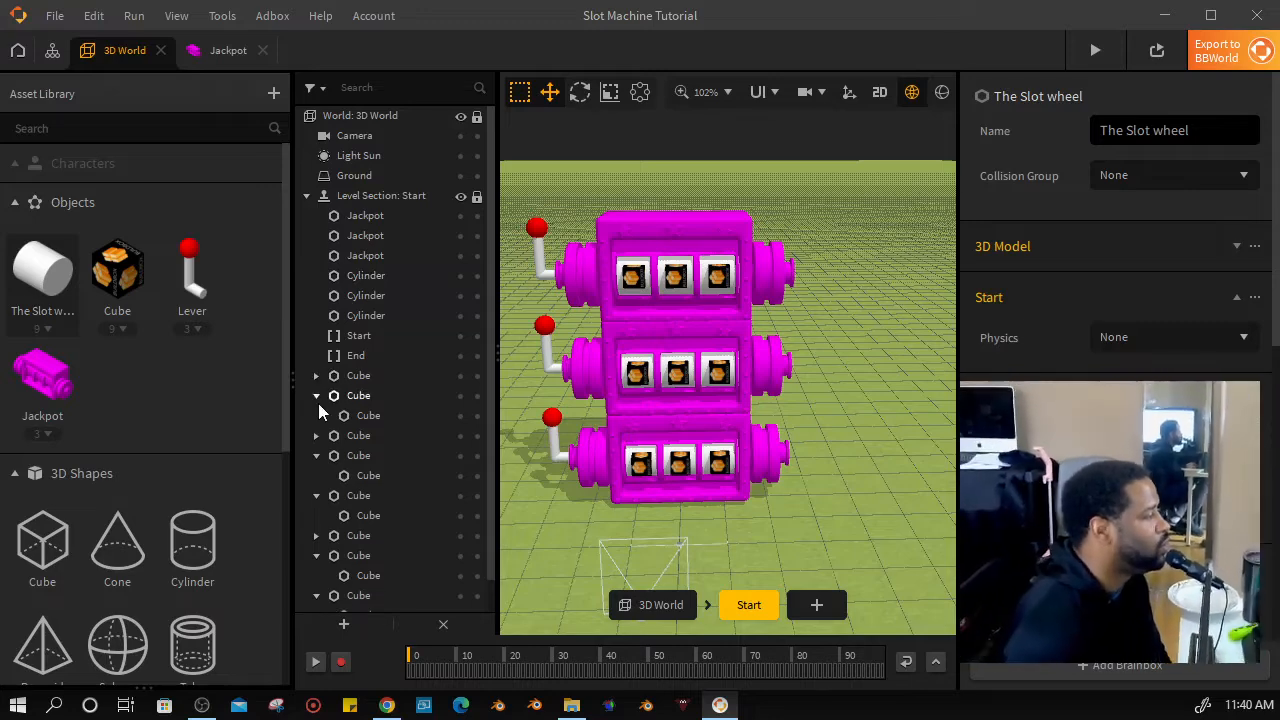
click(316, 397)
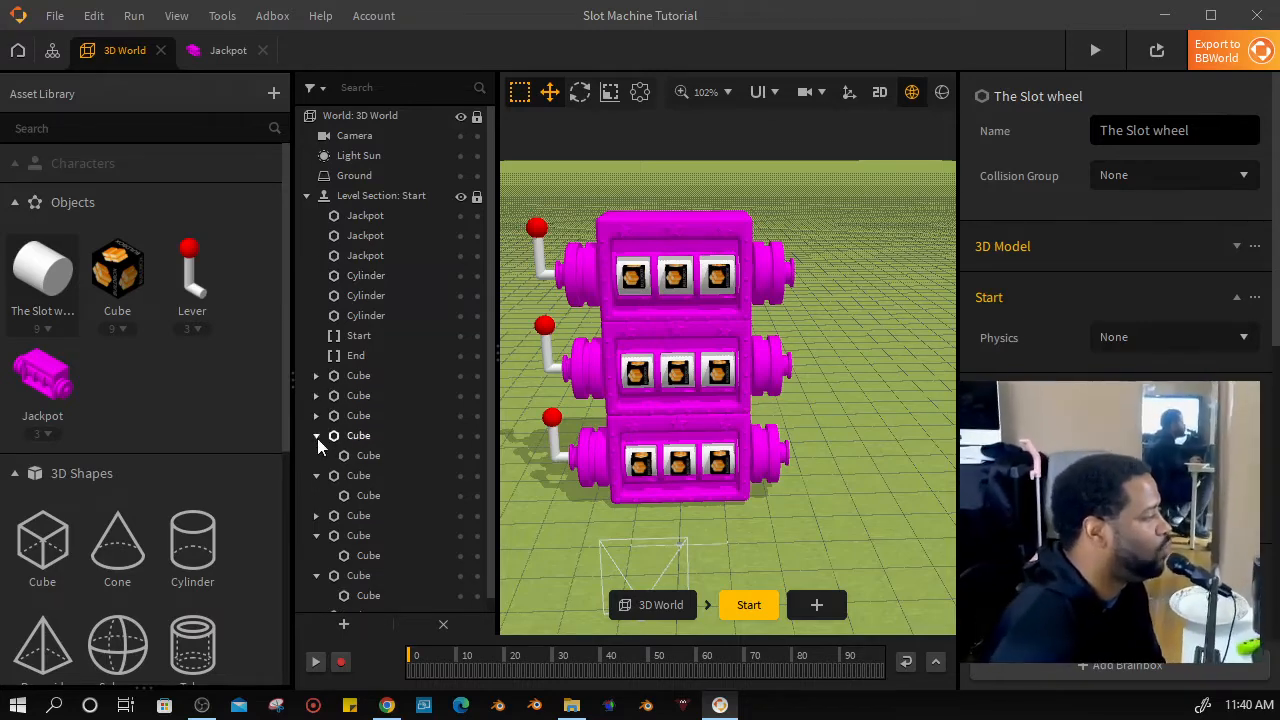
click(317, 436)
click(317, 455)
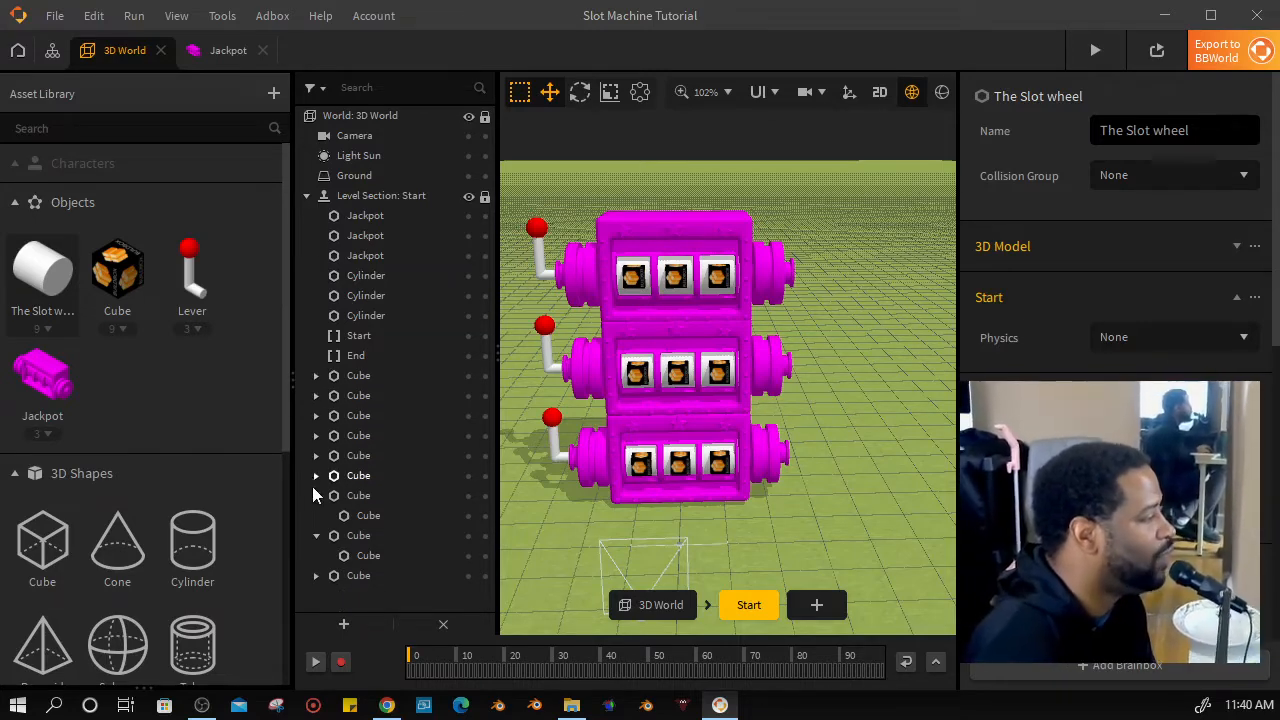
click(316, 496)
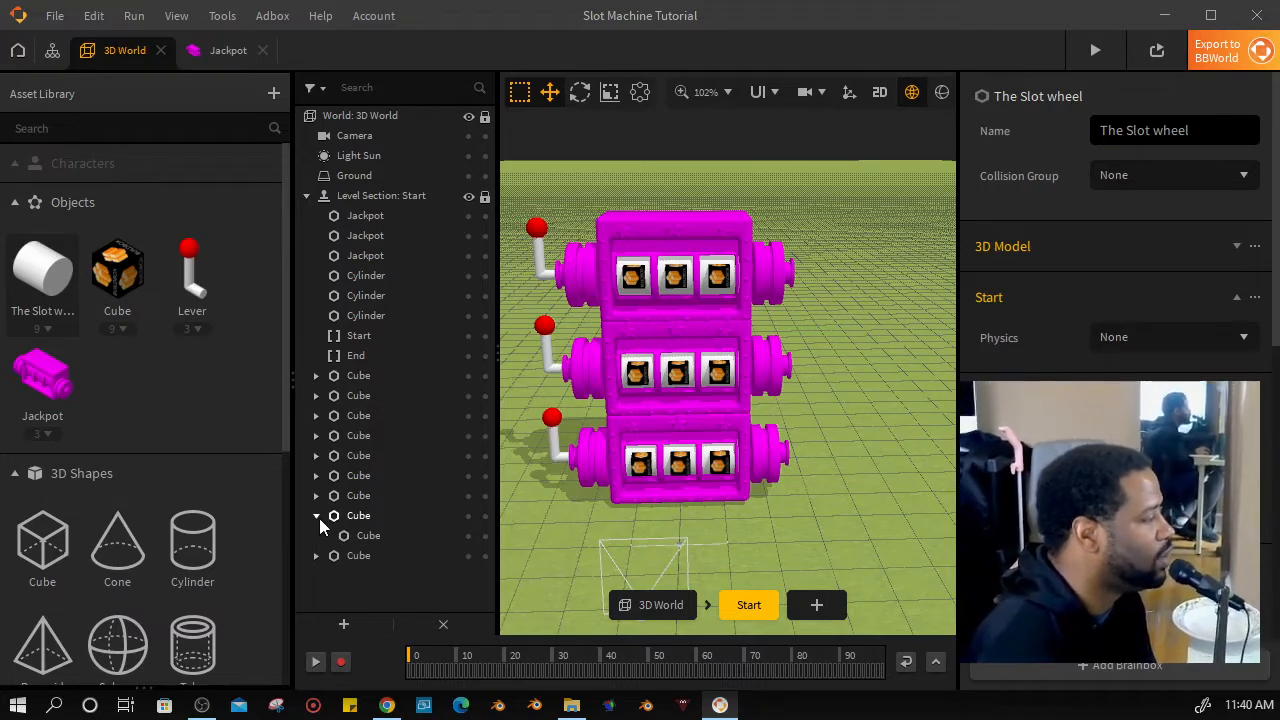
click(317, 517)
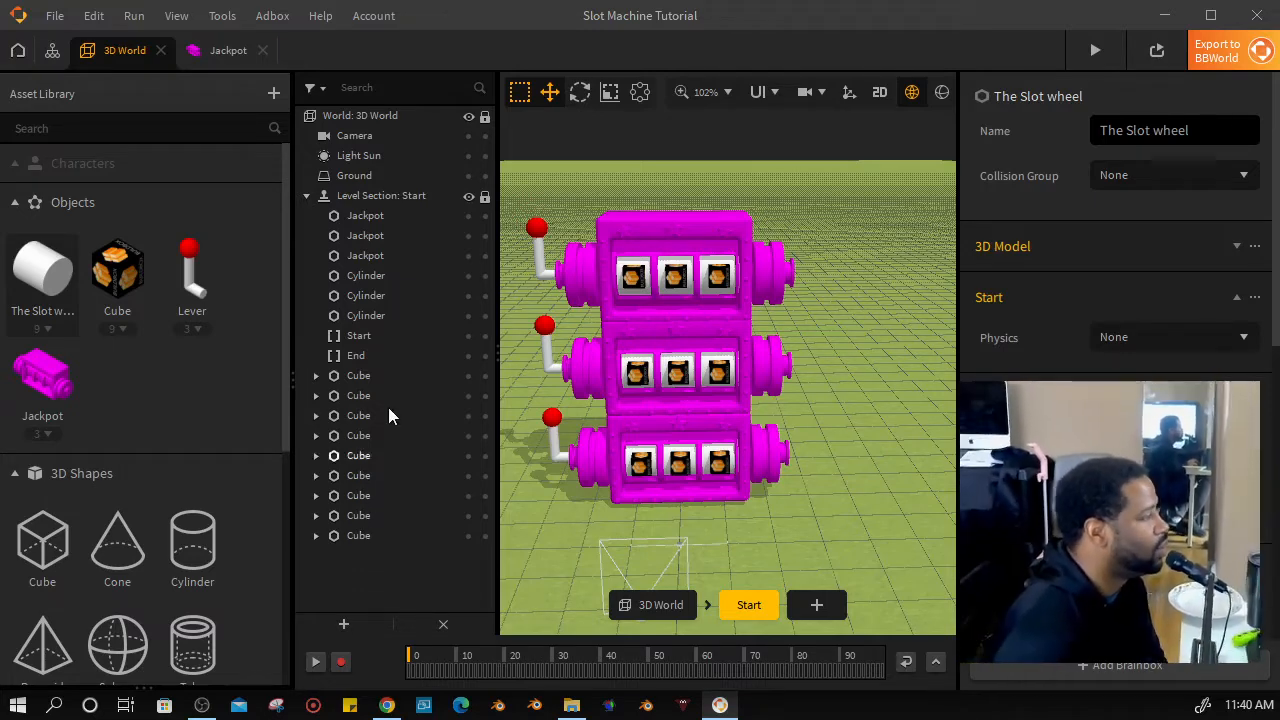
Try to move the first Cylinder to another place in the Start section's object list
click(379, 275)
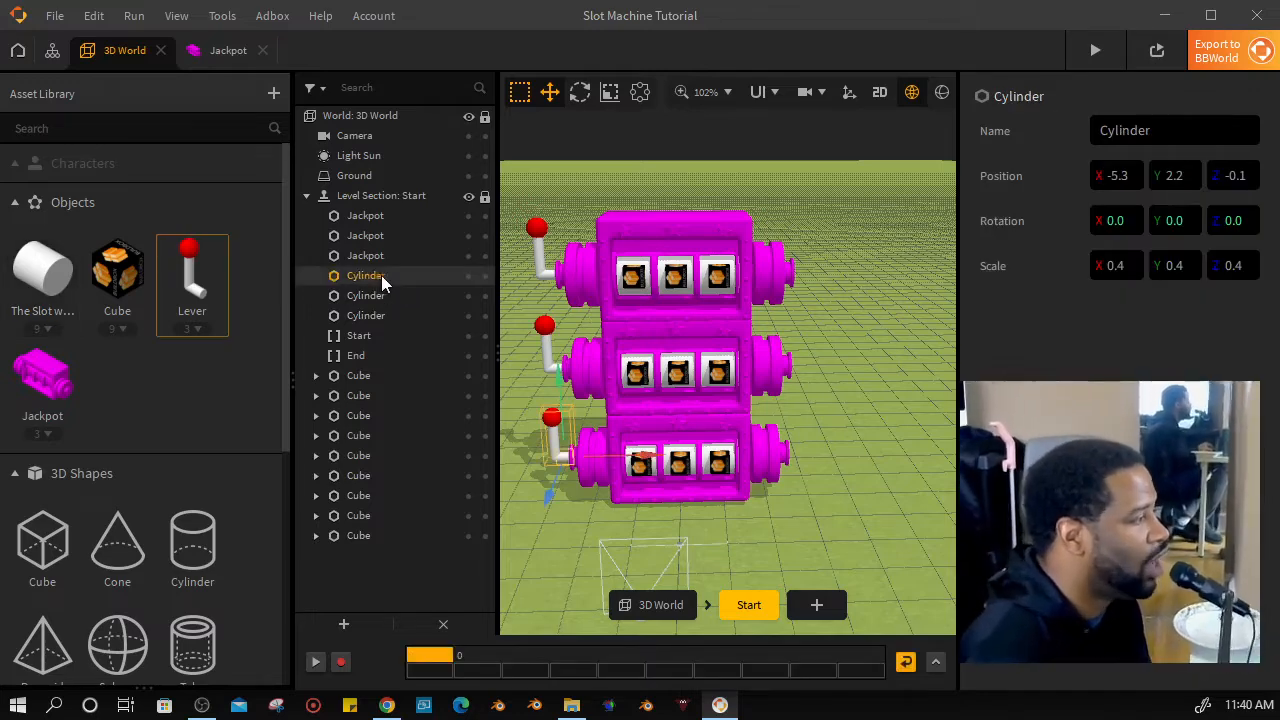
drag(381, 275, 409, 301)
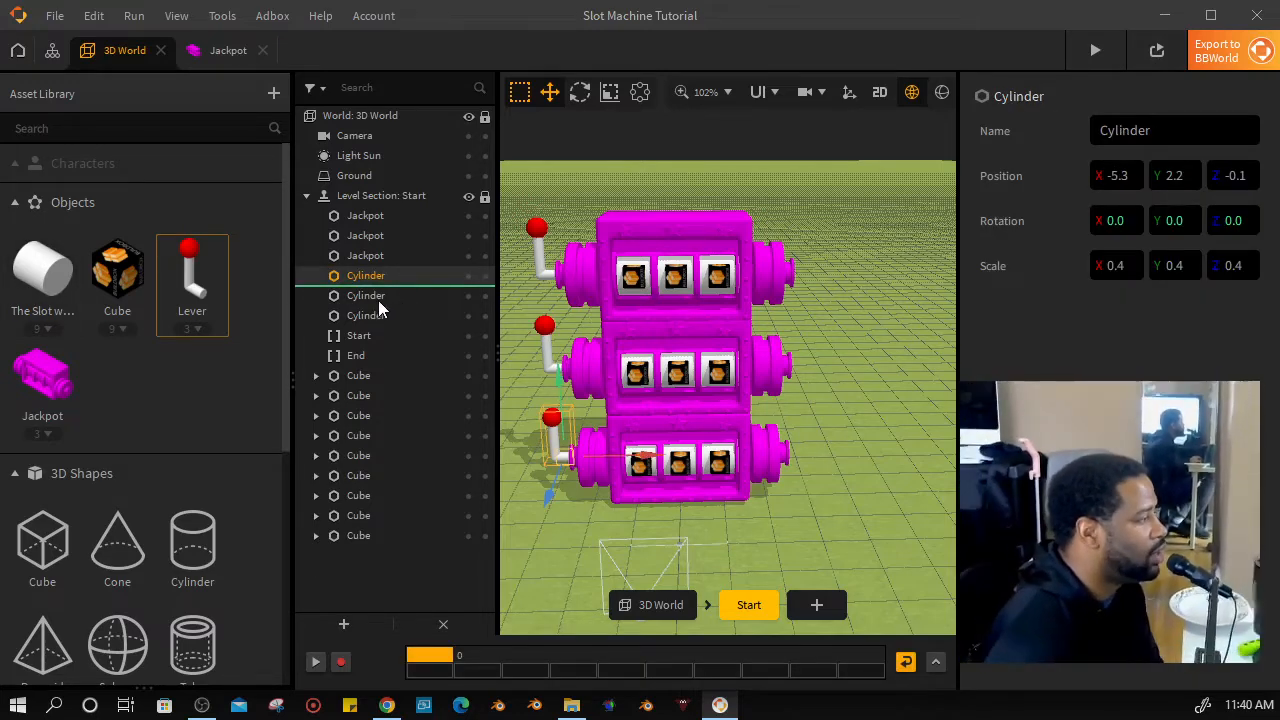
drag(379, 278, 383, 277)
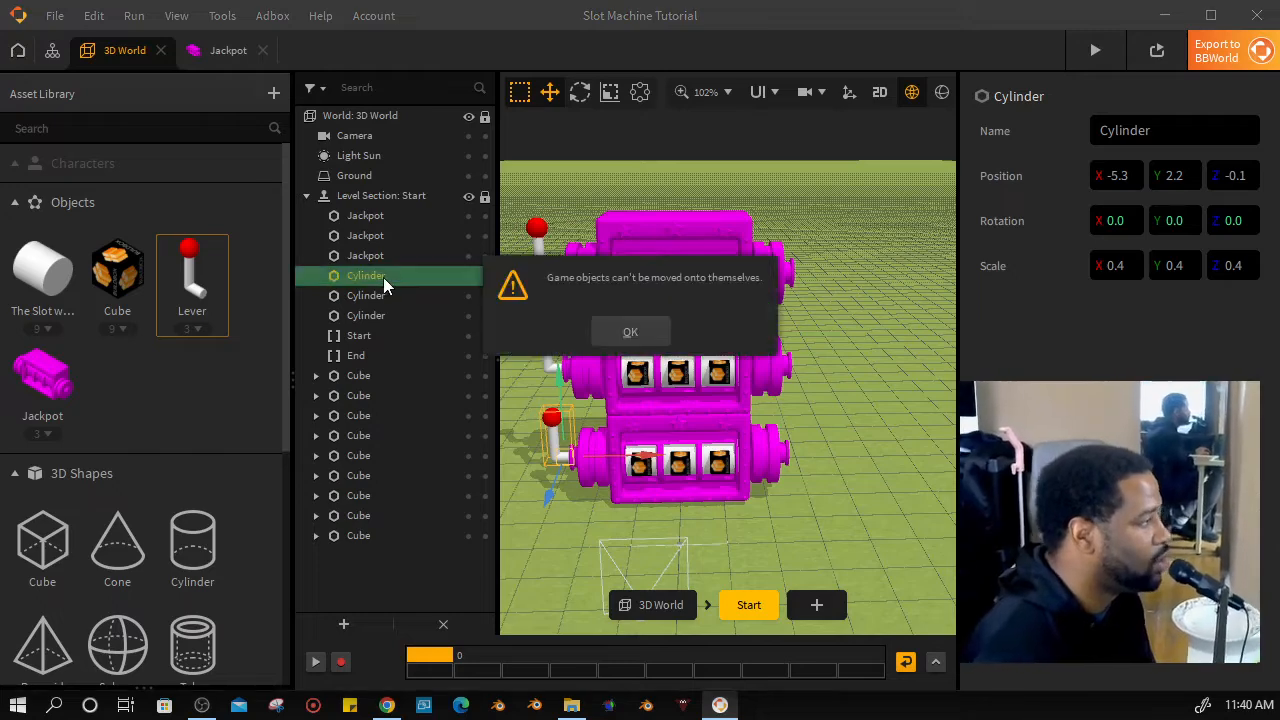
click(610, 330)
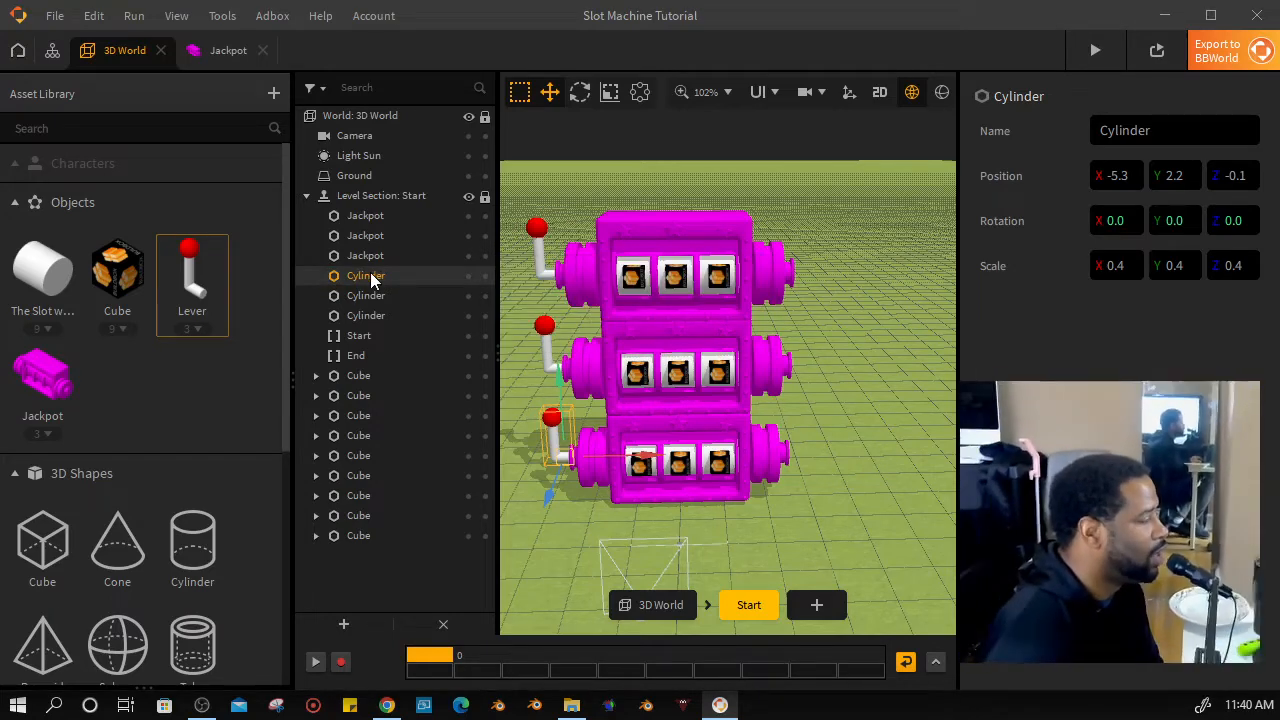
drag(371, 275, 379, 396)
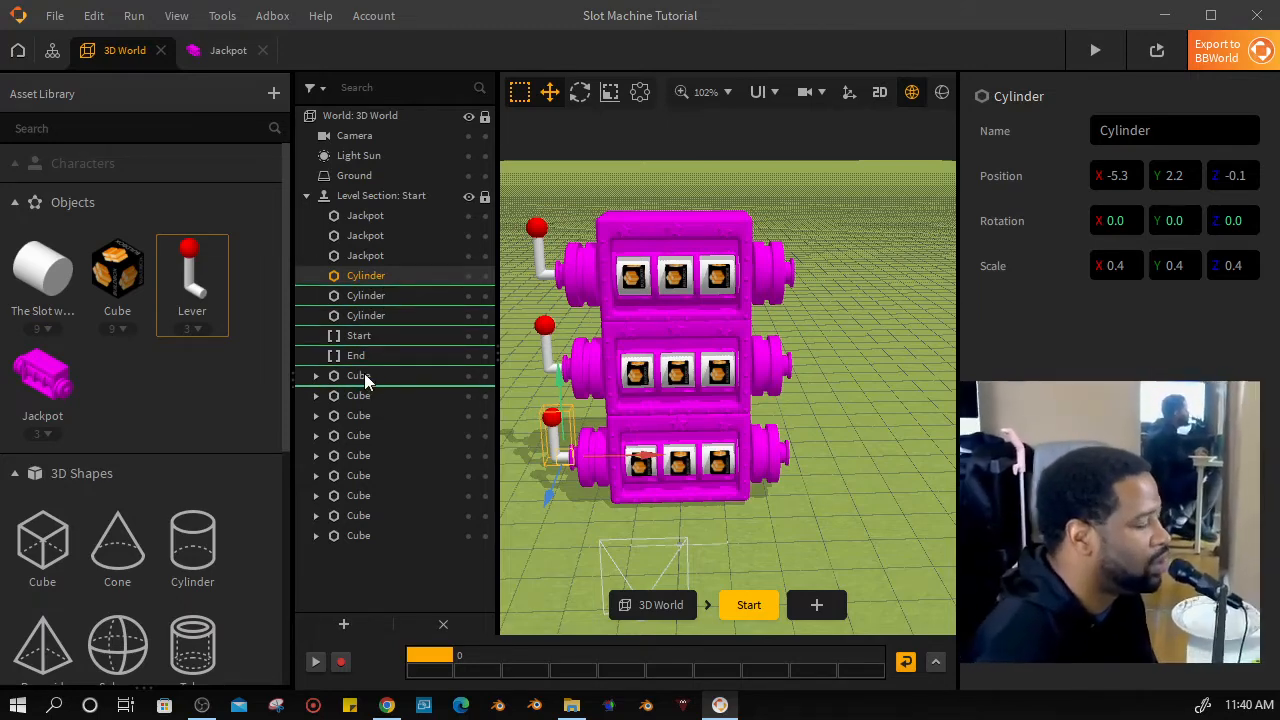
drag(364, 373, 383, 285)
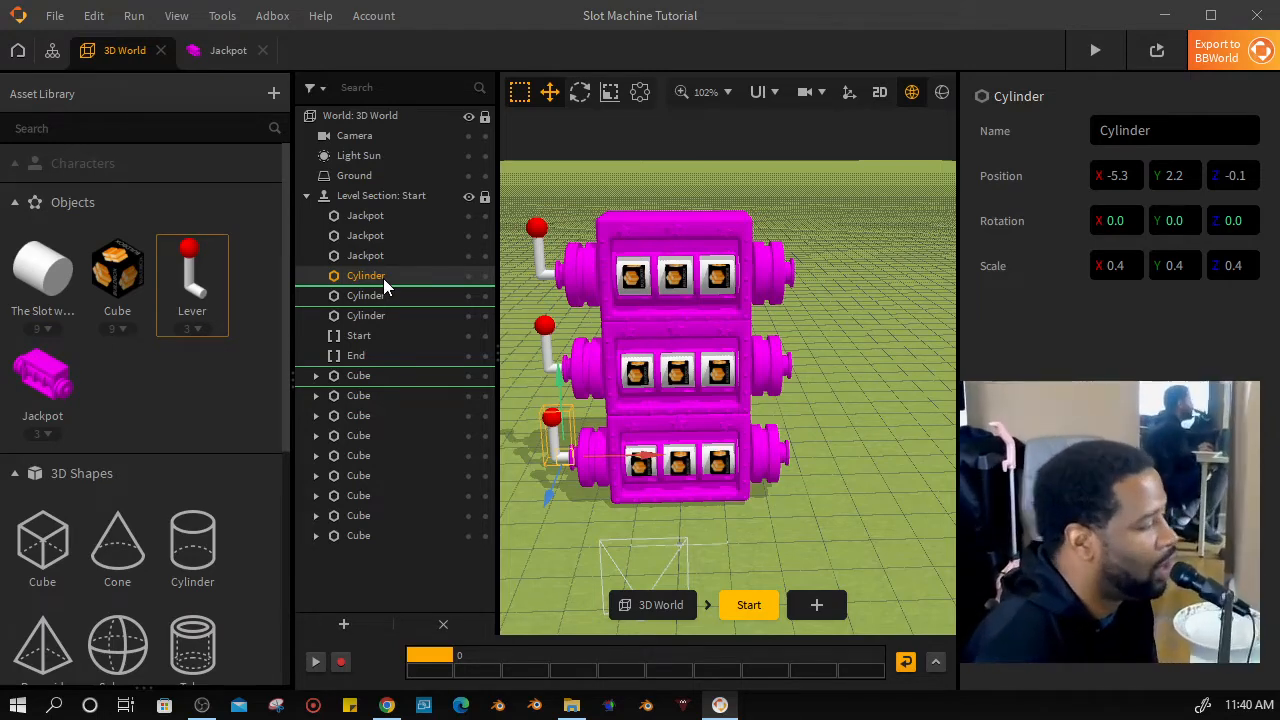
drag(383, 278, 383, 278)
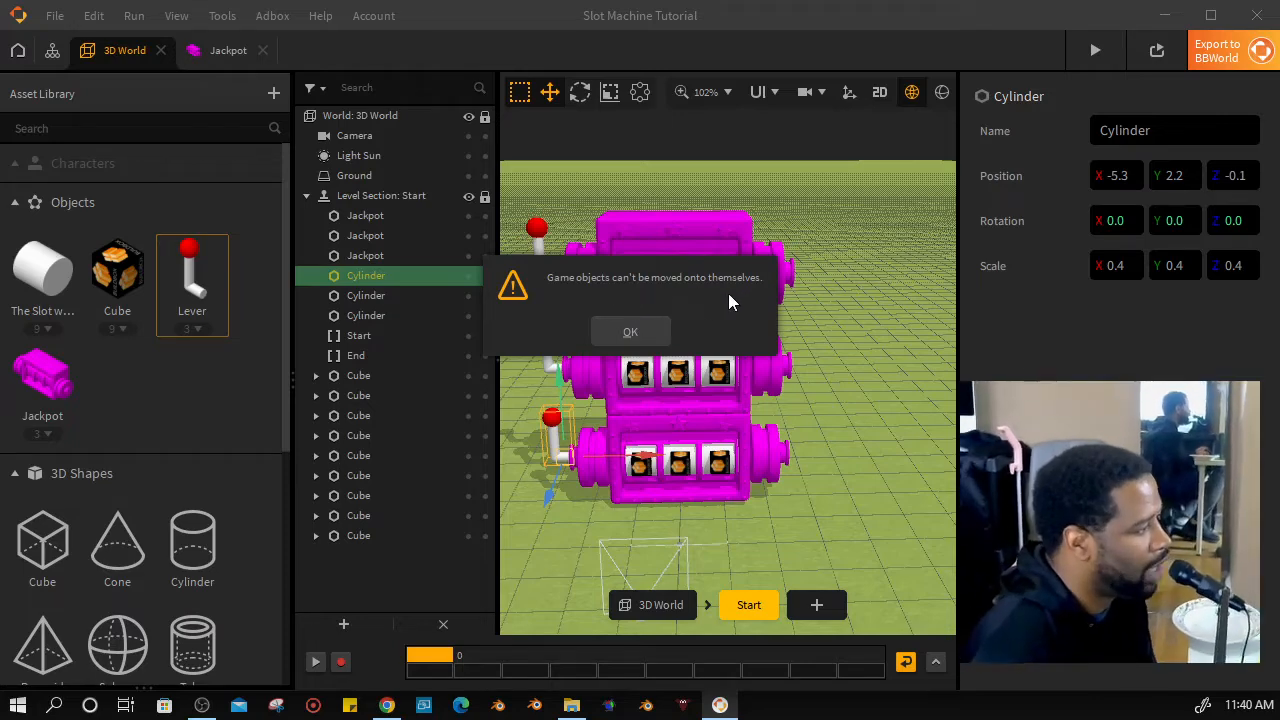
click(624, 330)
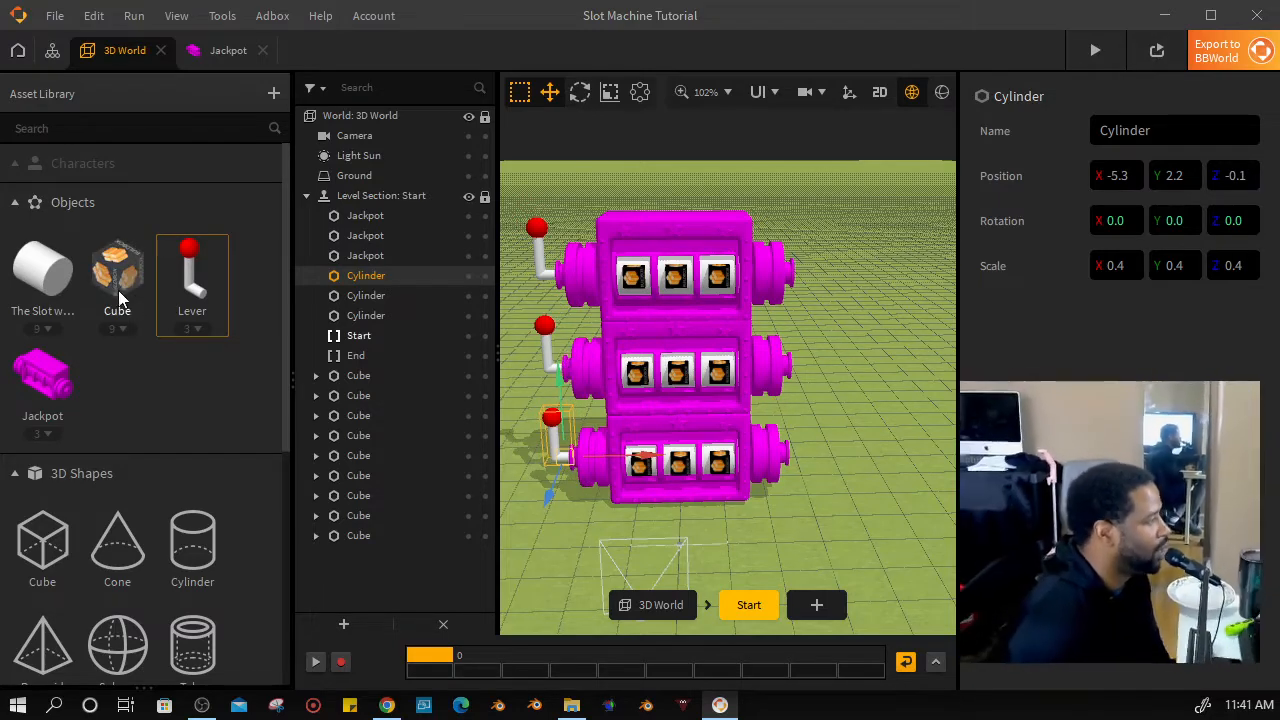
Open the Lever asset's node map and inspect the Is Touched node's settings and script
click(199, 312)
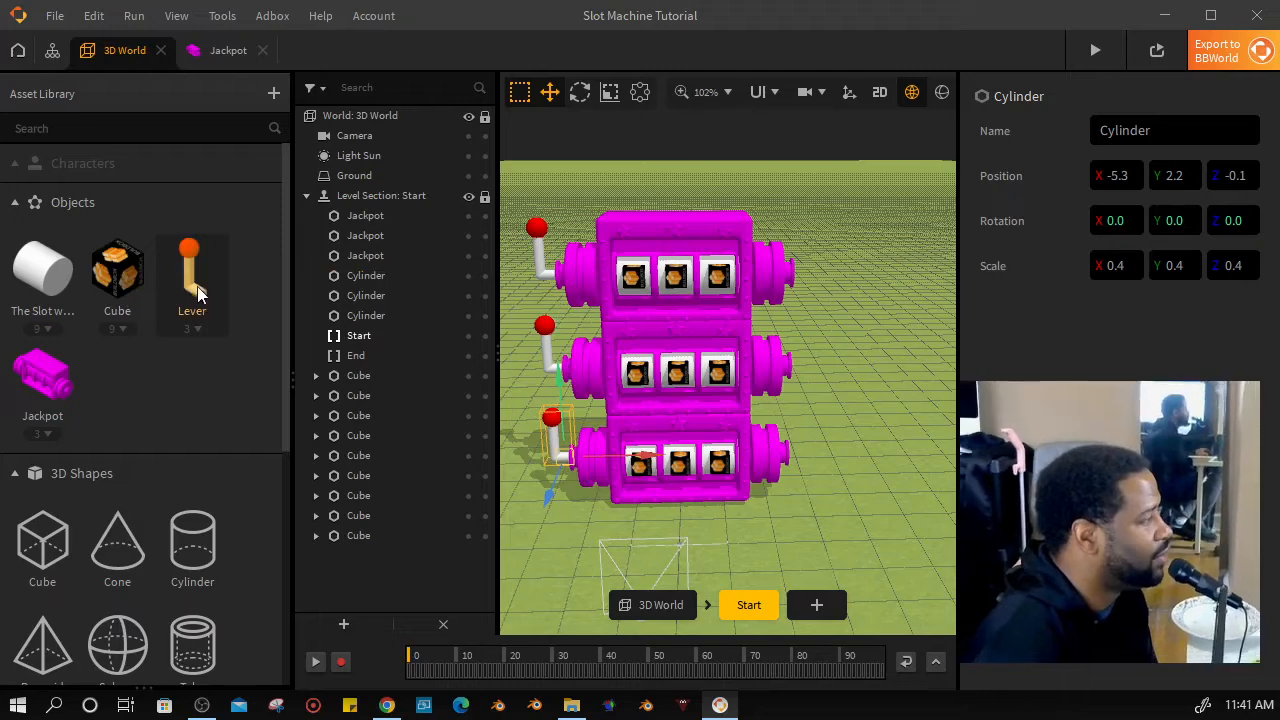
double_click(197, 284)
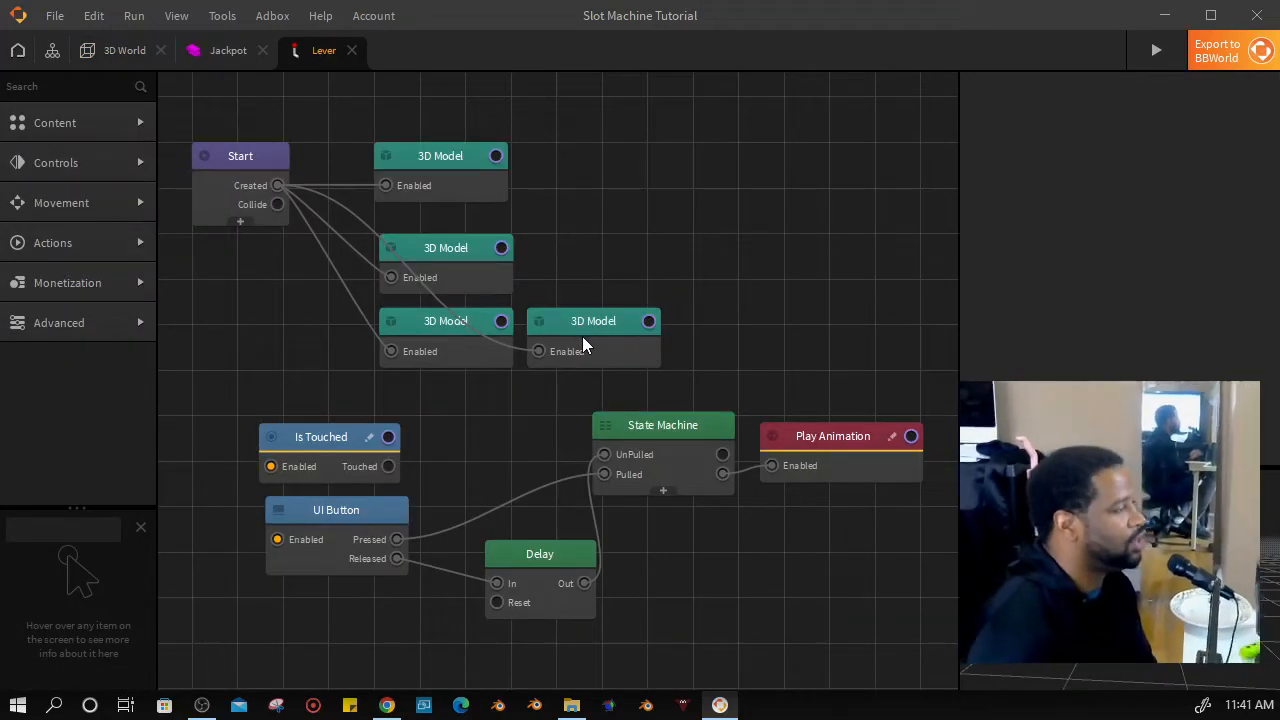
double_click(328, 453)
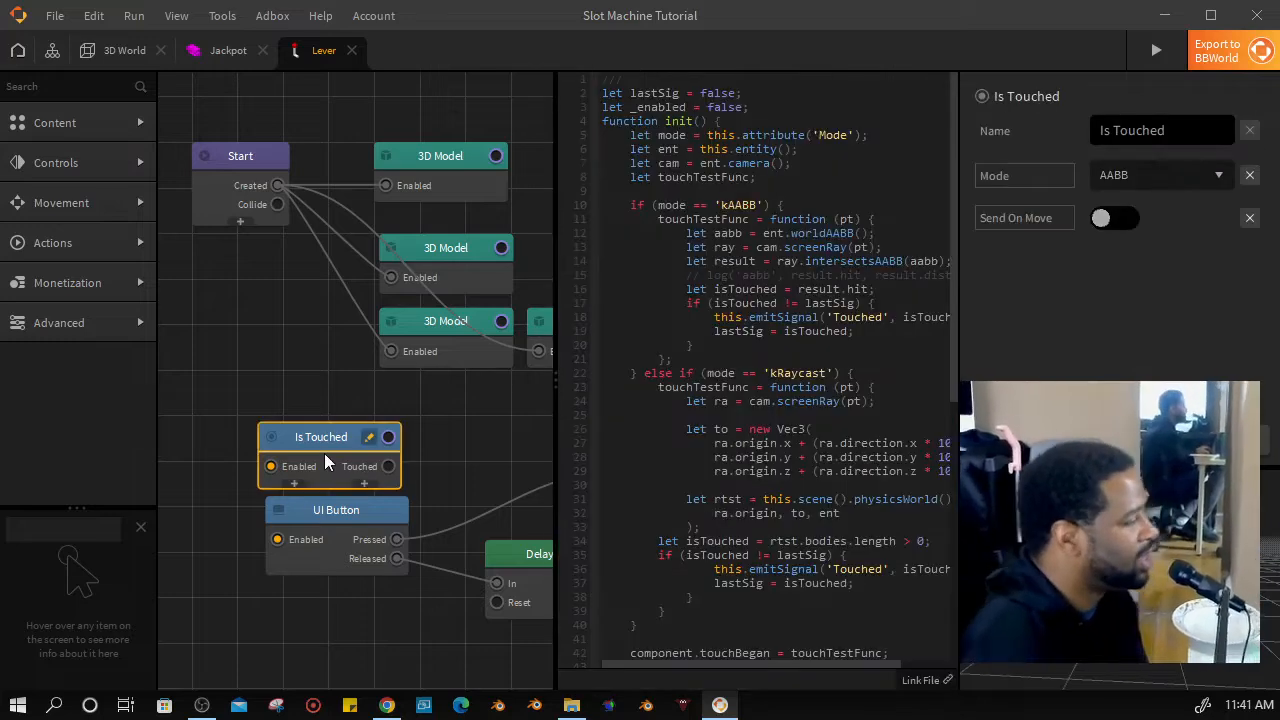
Inspect the UI Button node and review its available UI Buttons options, leaving Screen selected
click(381, 516)
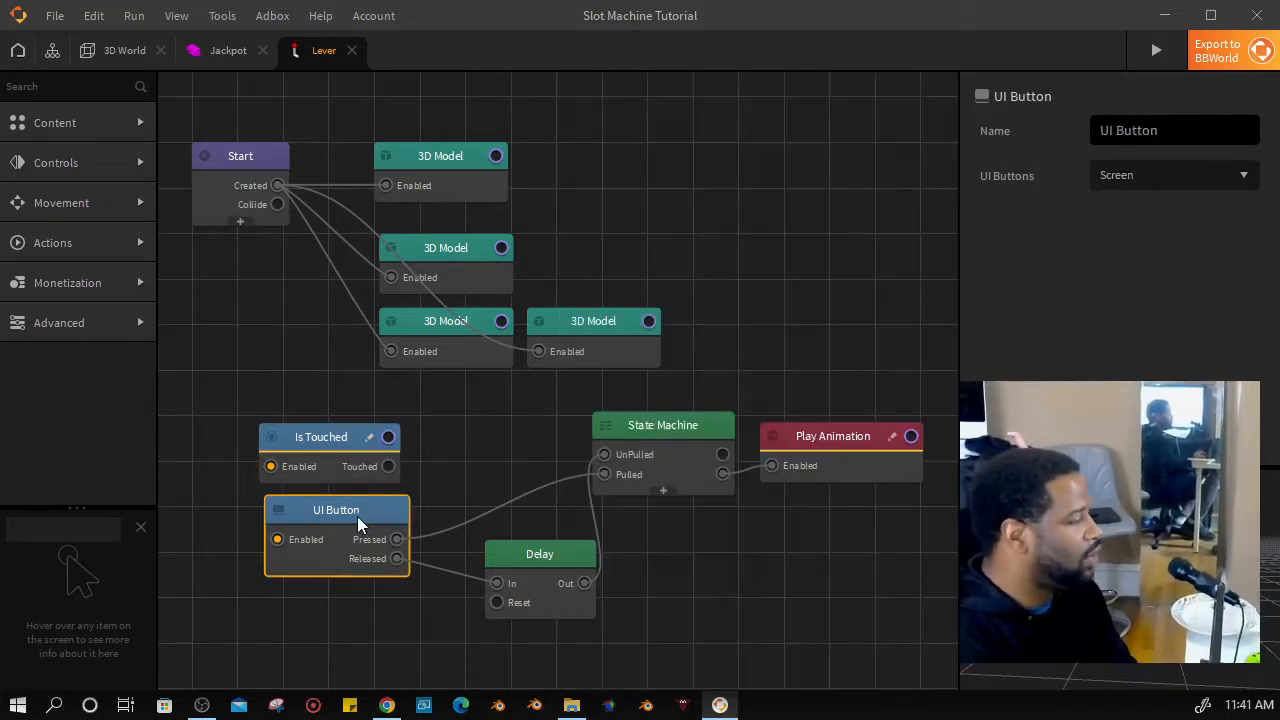
mouse_move(374, 513)
mouse_down()
mouse_move(330, 511)
mouse_move(371, 510)
mouse_up()
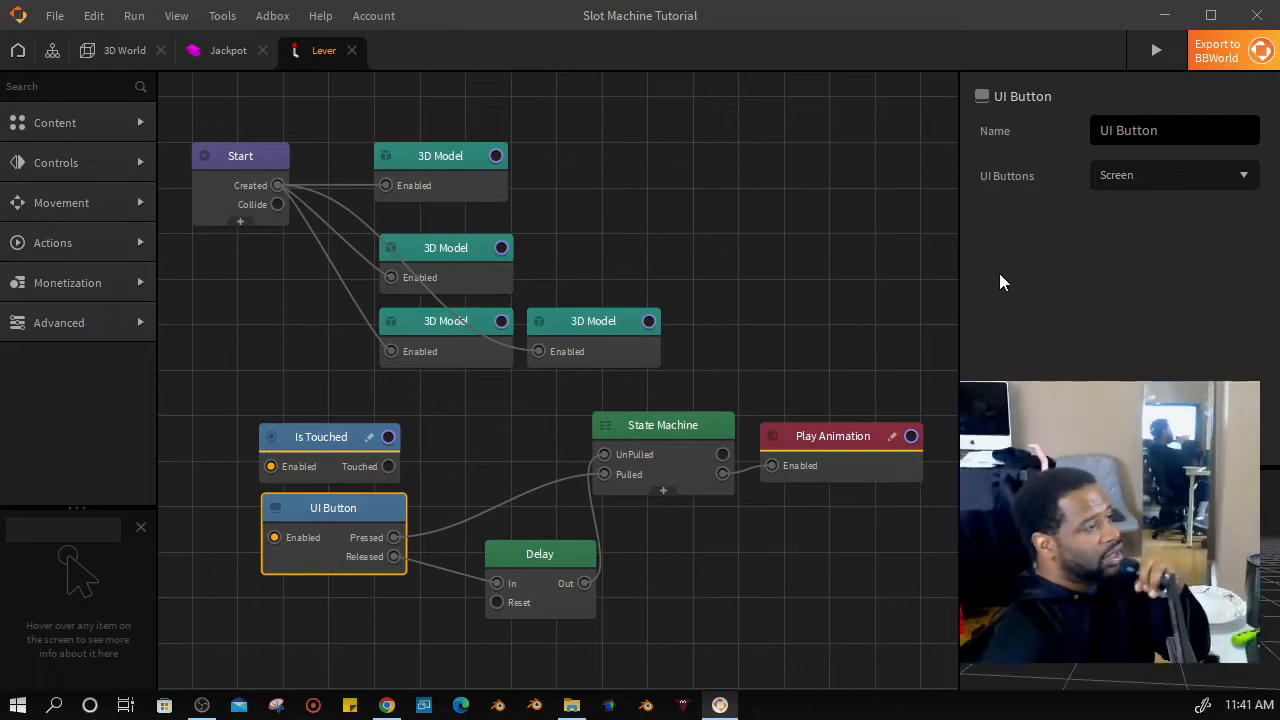
click(1181, 181)
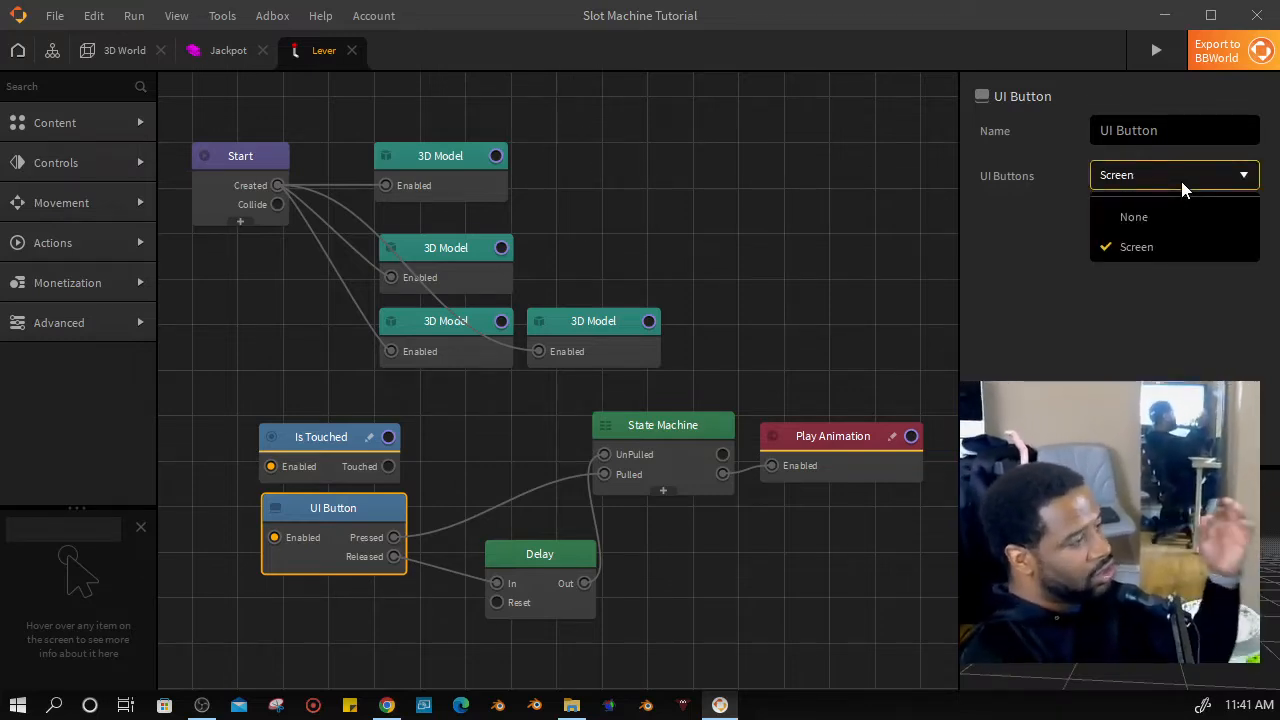
click(1180, 182)
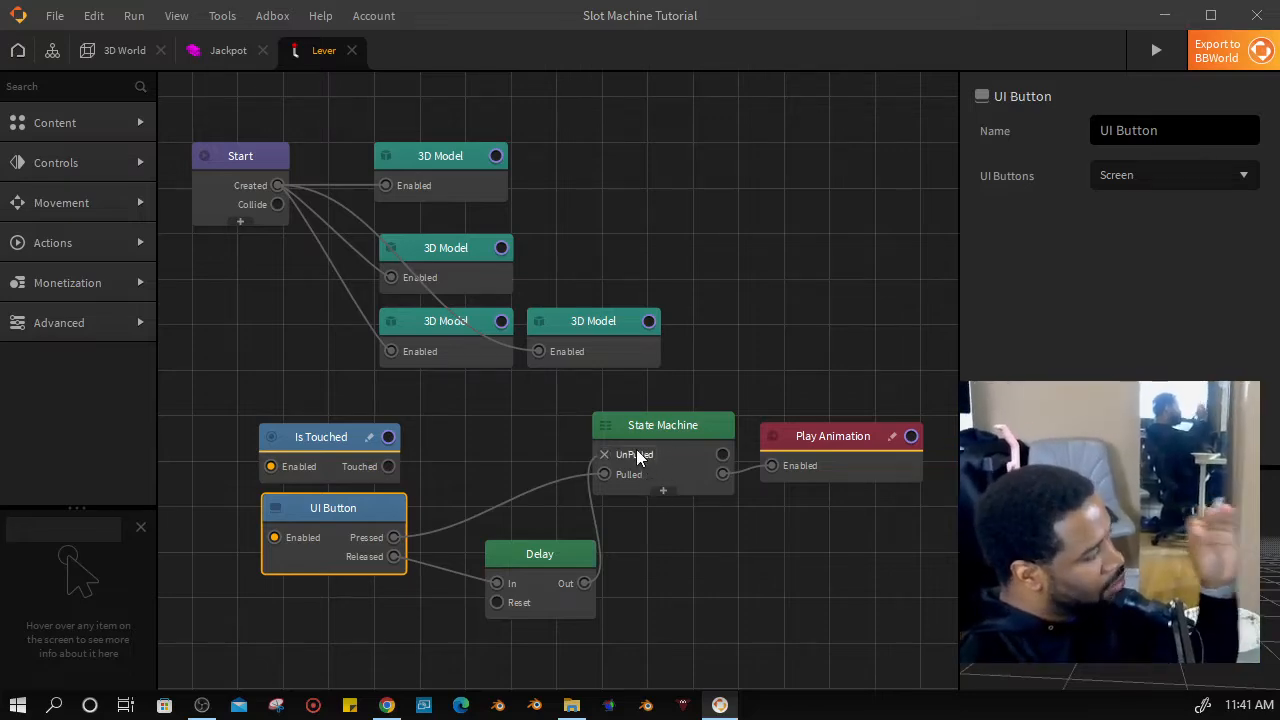
Examine the State Machine's UnPulled and Pulled inputs and how the Delay node and UI Button connect to them
scroll(637, 455, up, 8)
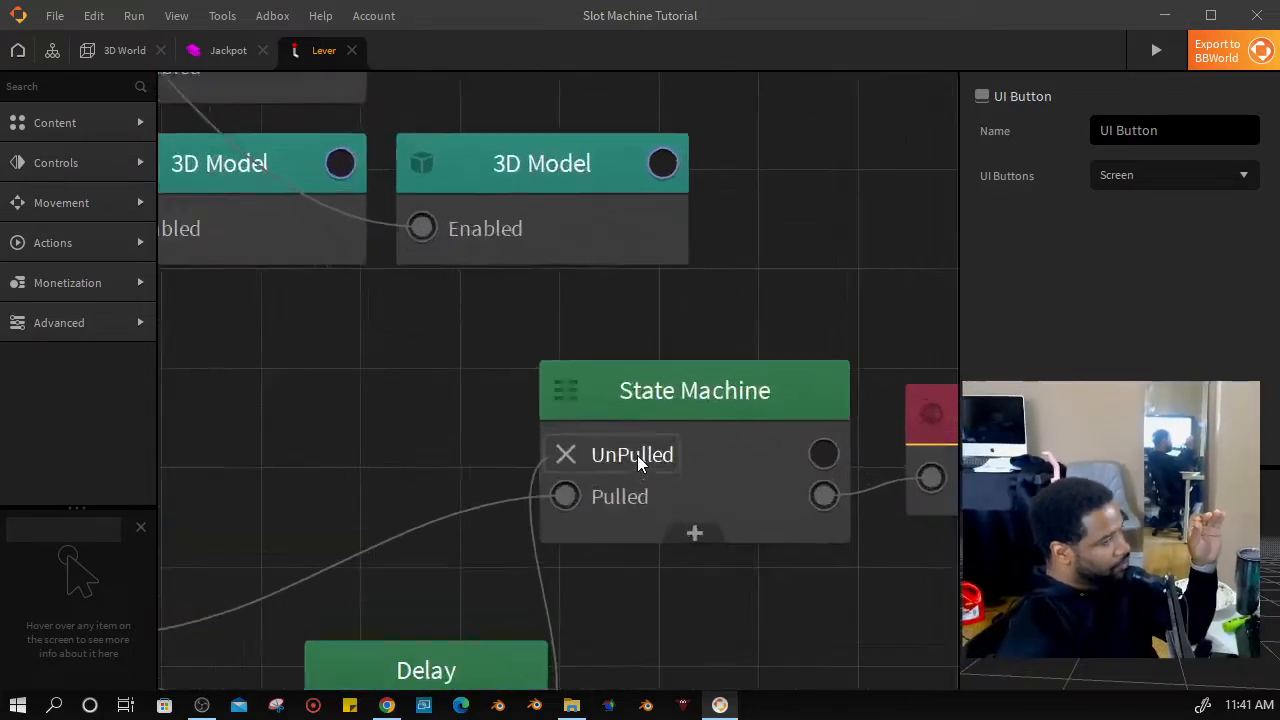
scroll(637, 455, down, 10)
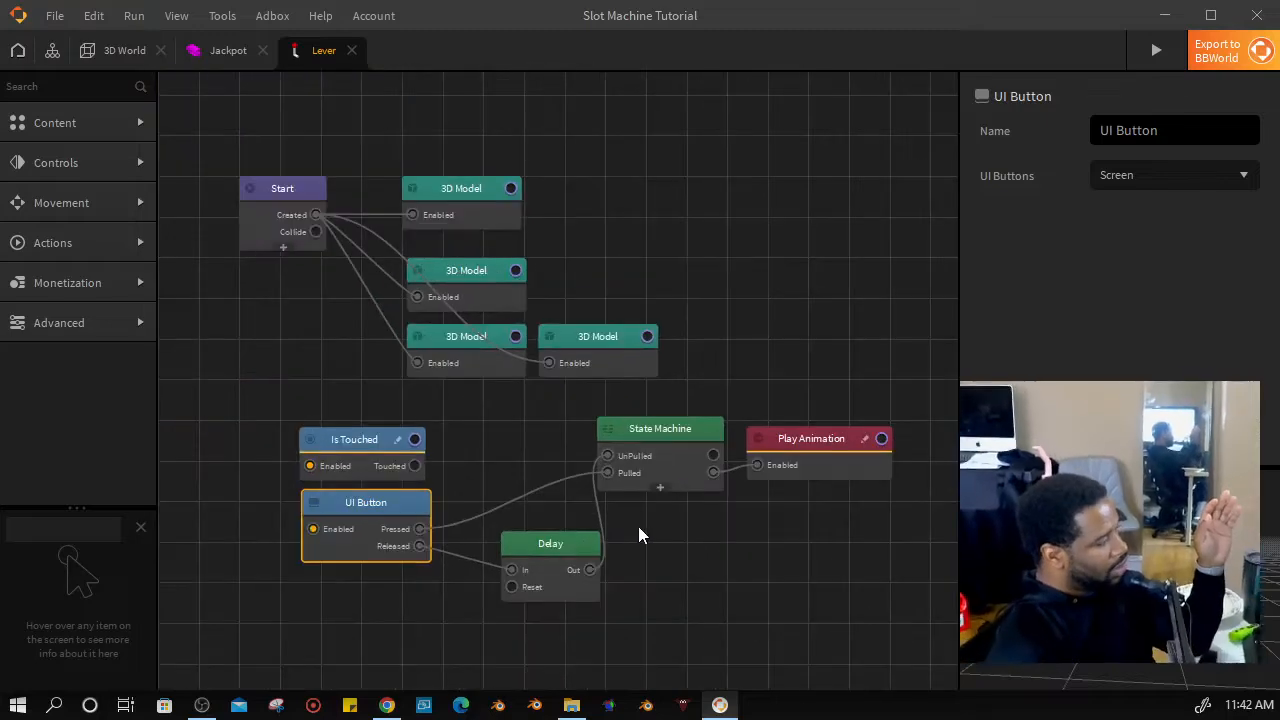
drag(638, 526, 660, 427)
scroll(578, 481, up, 10)
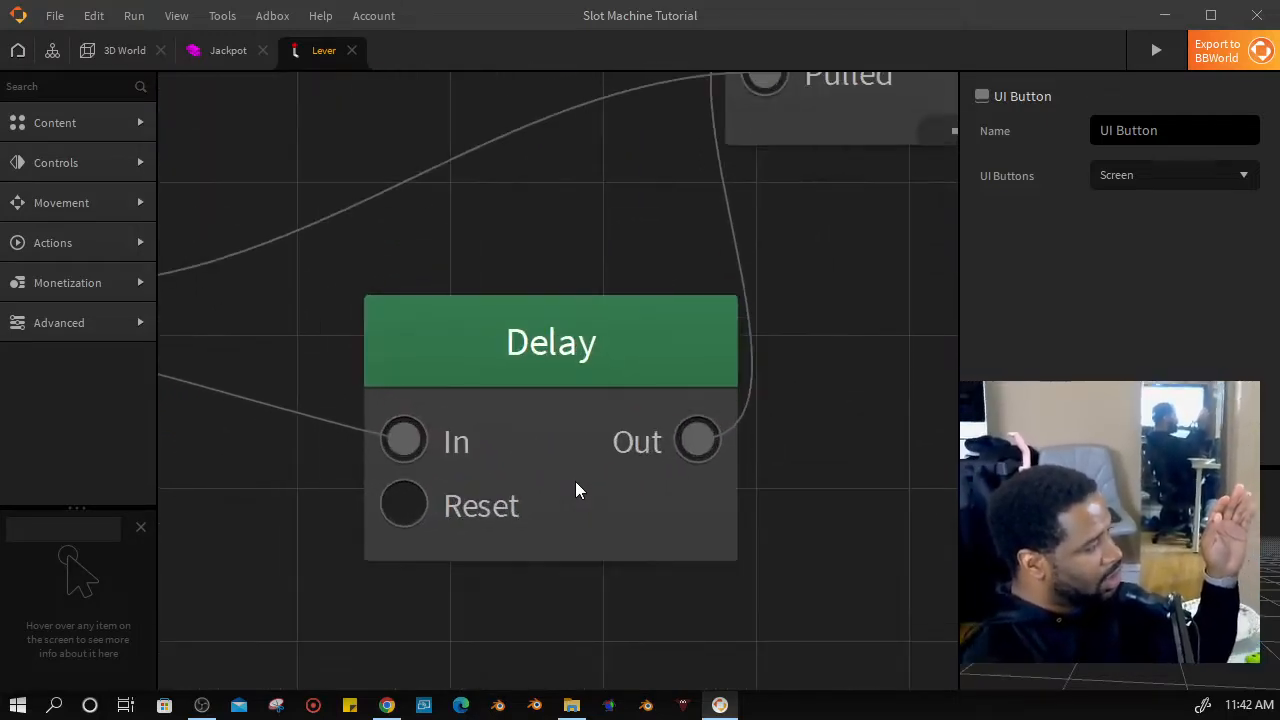
drag(603, 457, 488, 637)
mouse_move(742, 256)
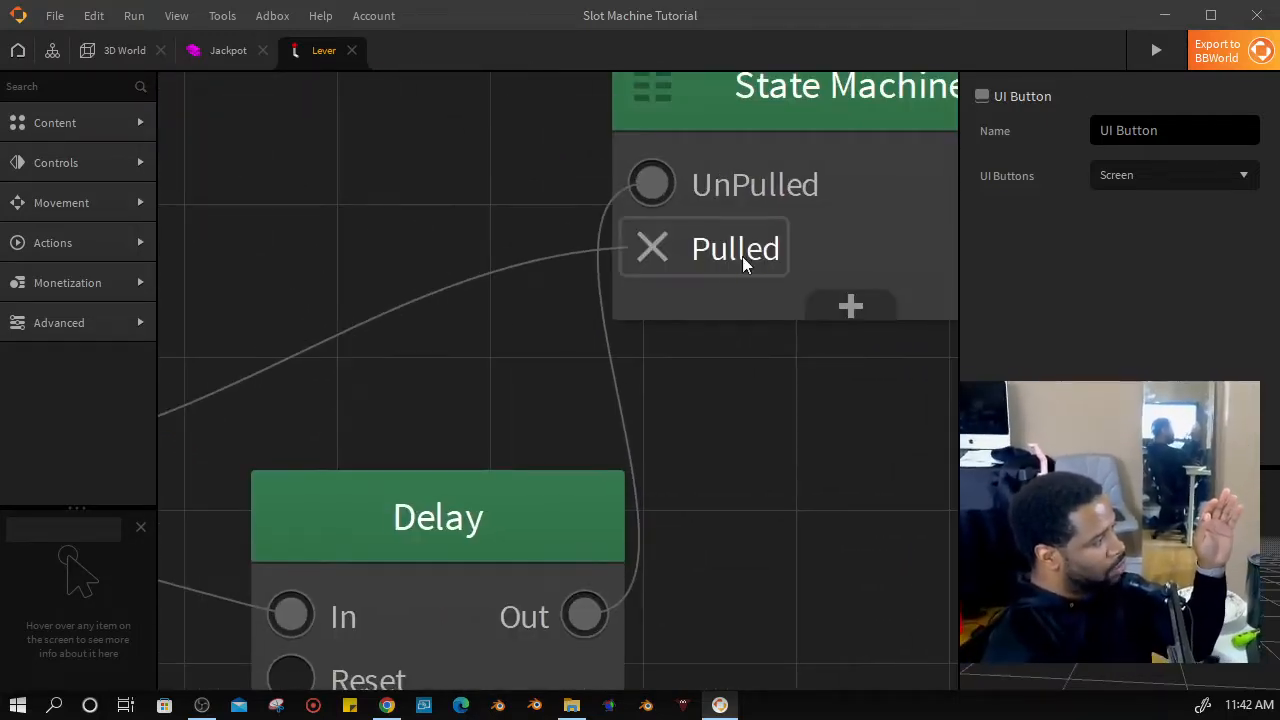
scroll(683, 415, down, 5)
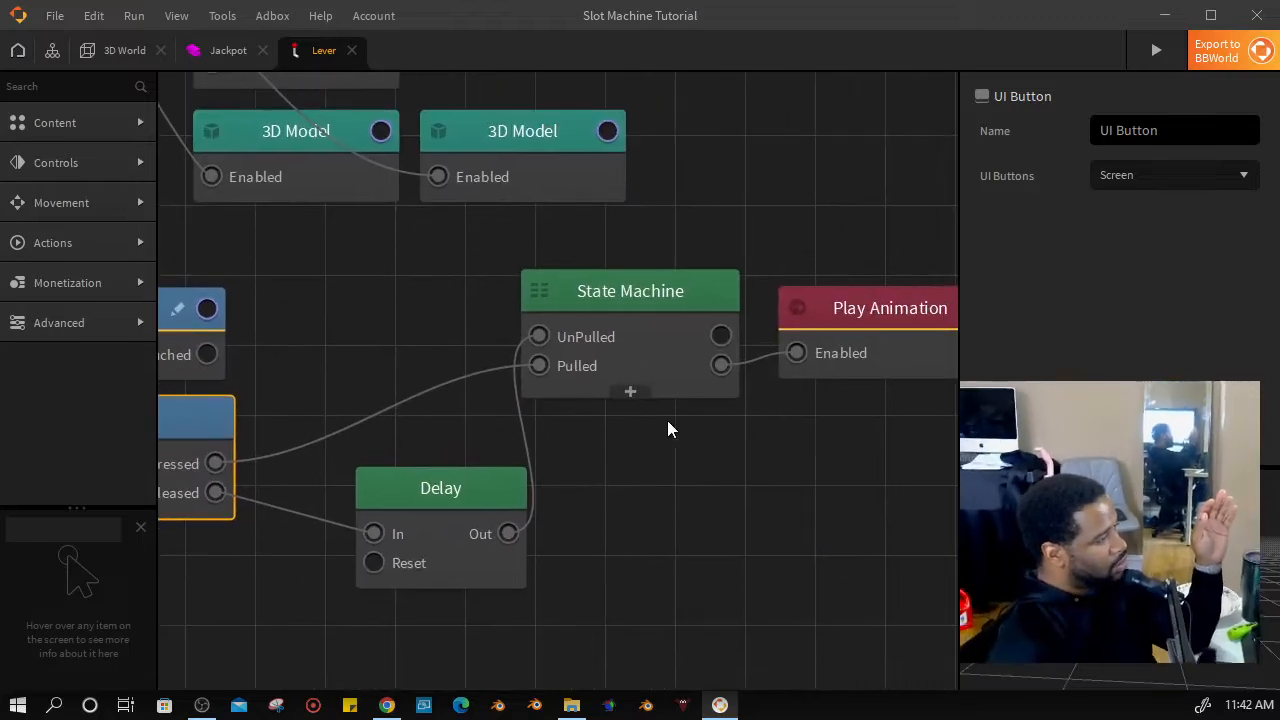
Shift the Play Animation node slightly down and review the path from the UI Button through the State Machine to it
drag(861, 308, 865, 322)
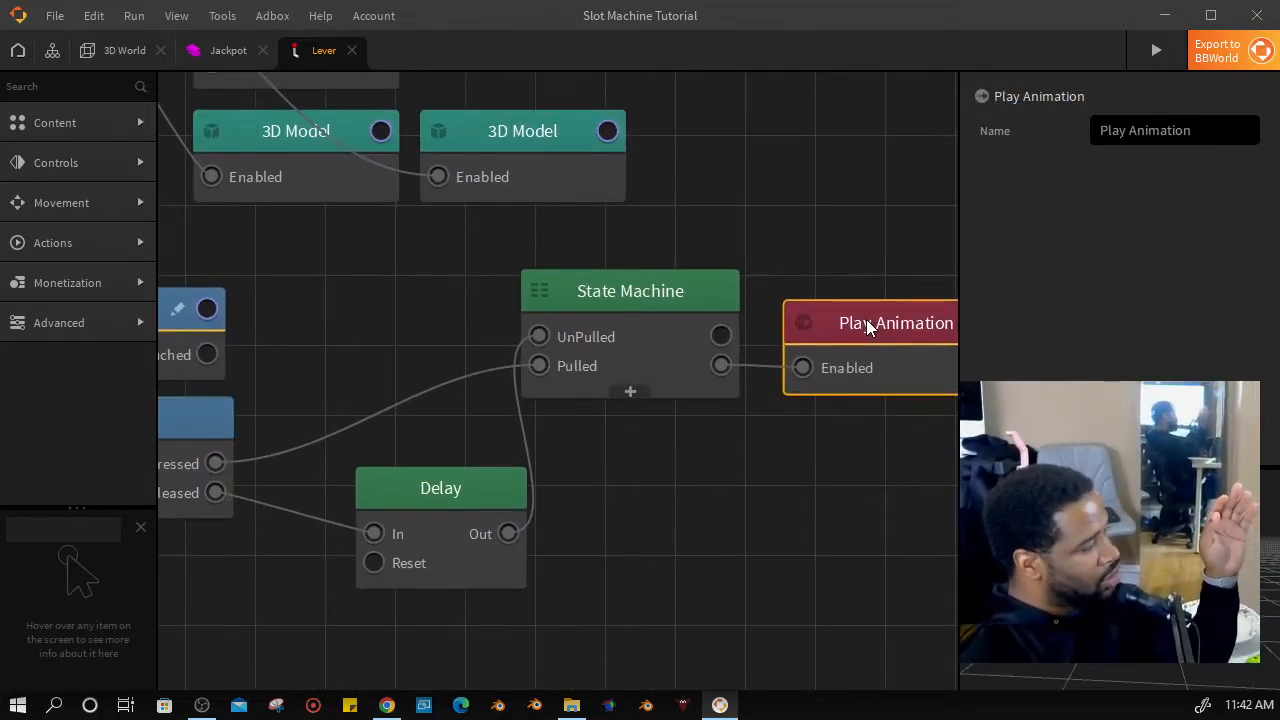
middle_drag(734, 457, 883, 459)
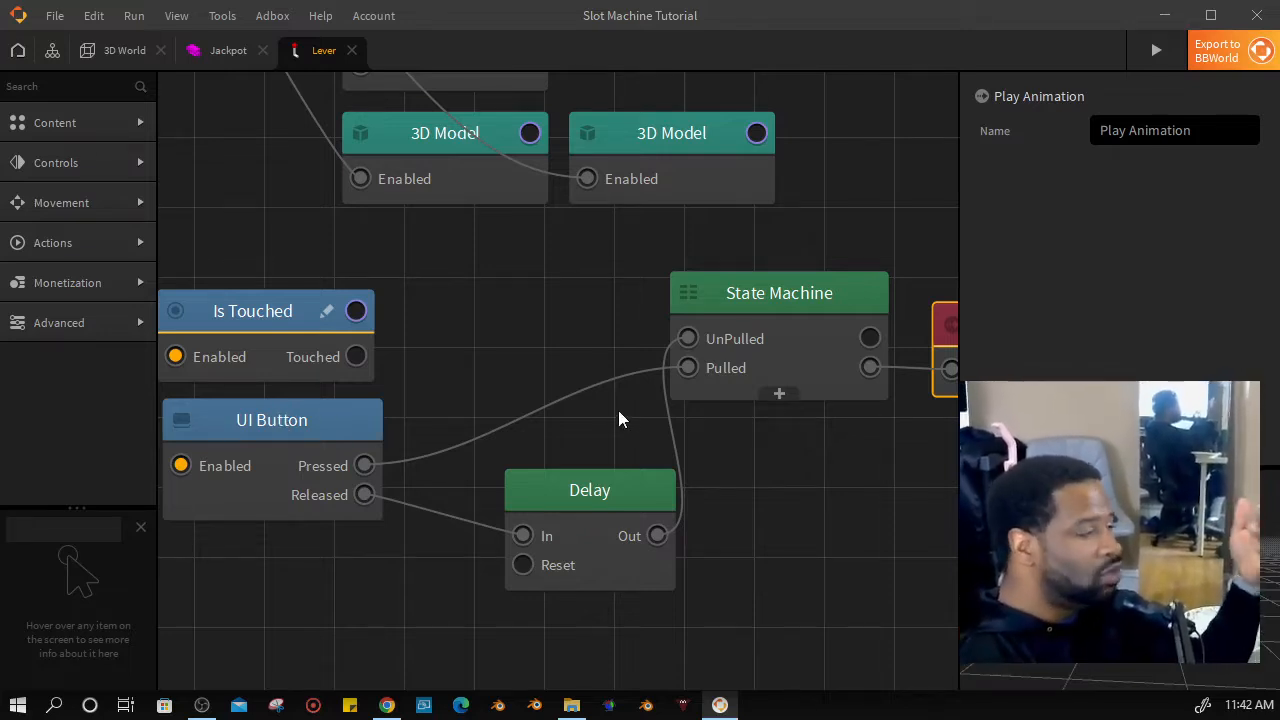
drag(780, 420, 476, 499)
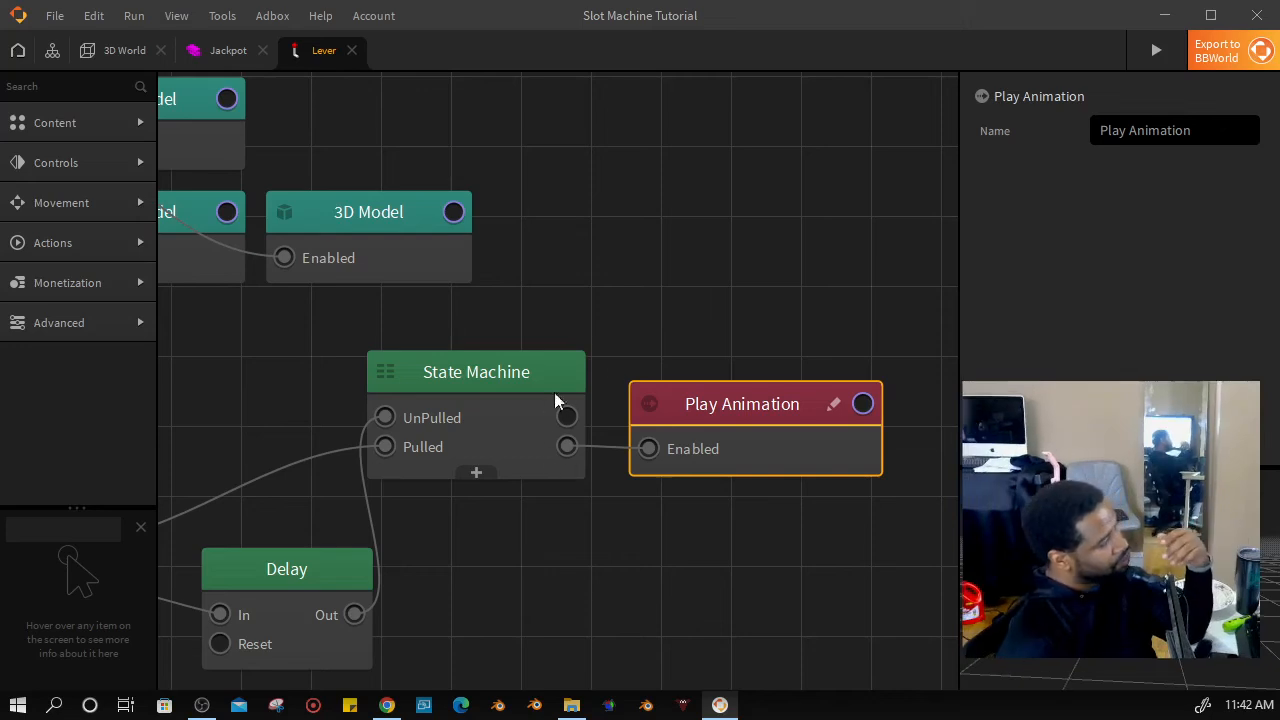
drag(549, 340, 714, 308)
scroll(614, 364, down, 3)
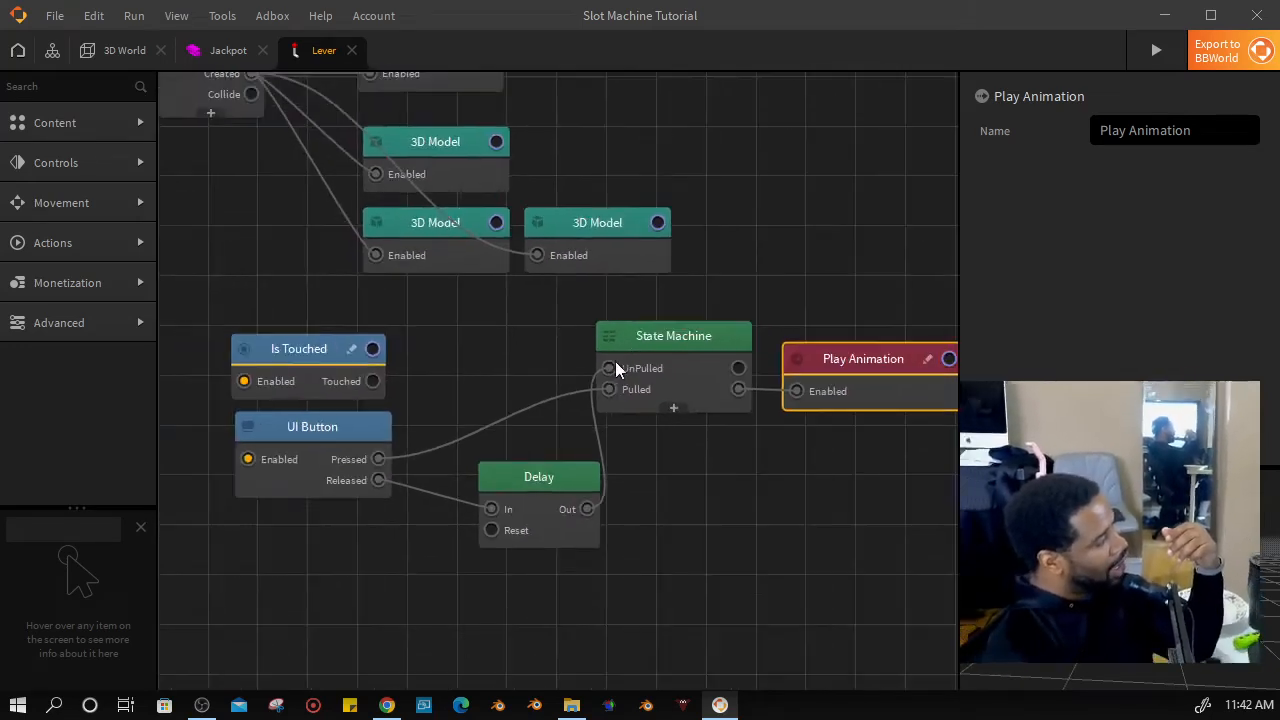
Inspect the settings of the Lever's four 3D Model nodes and close its node map
drag(591, 368, 597, 508)
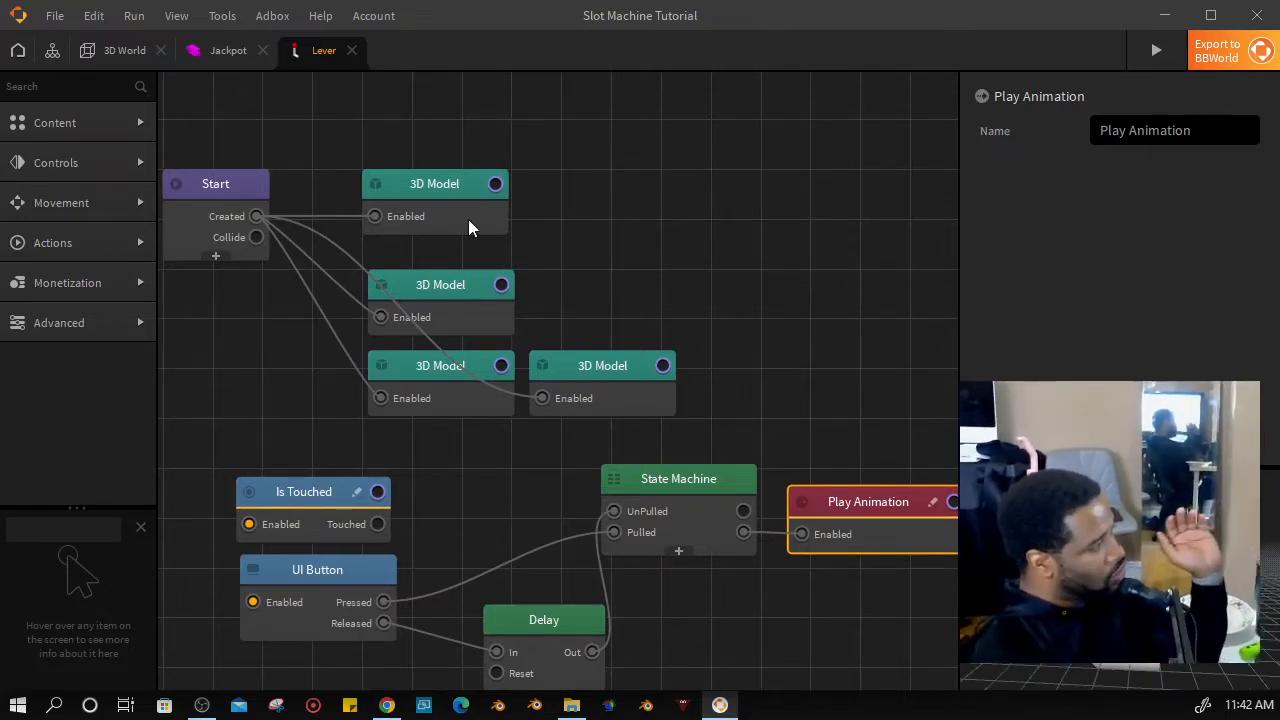
click(441, 218)
click(448, 297)
click(477, 392)
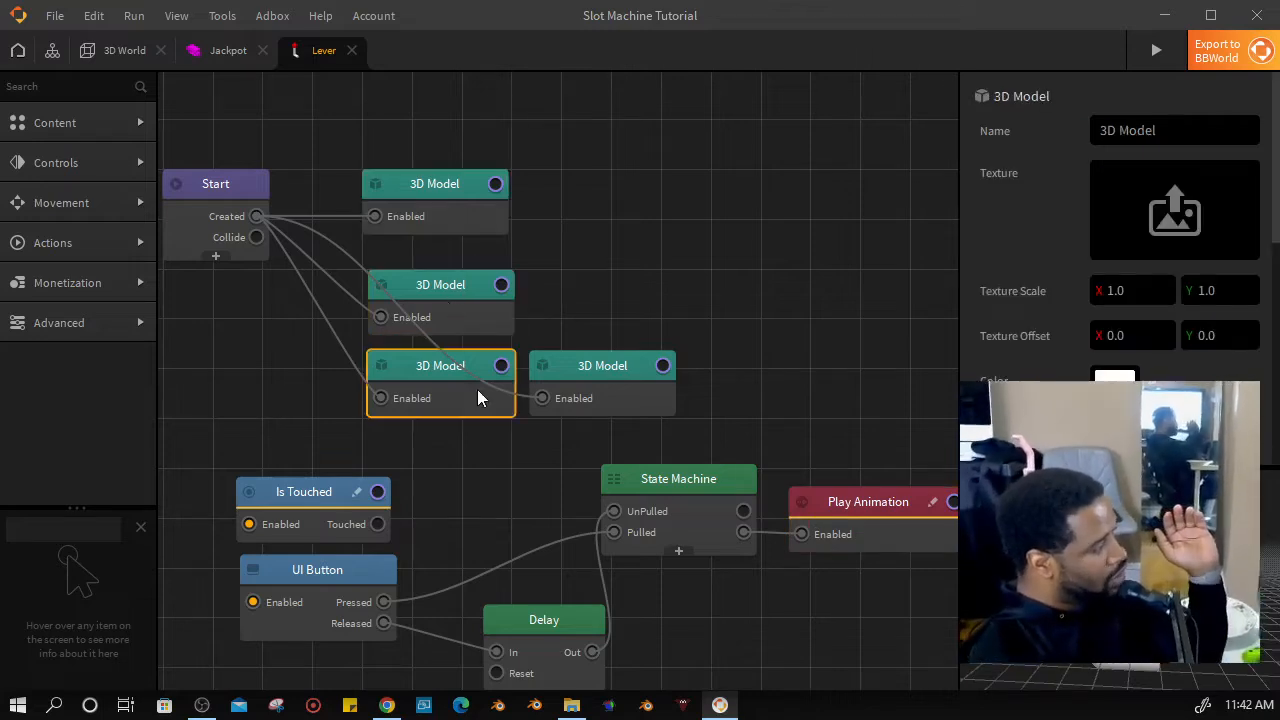
click(618, 372)
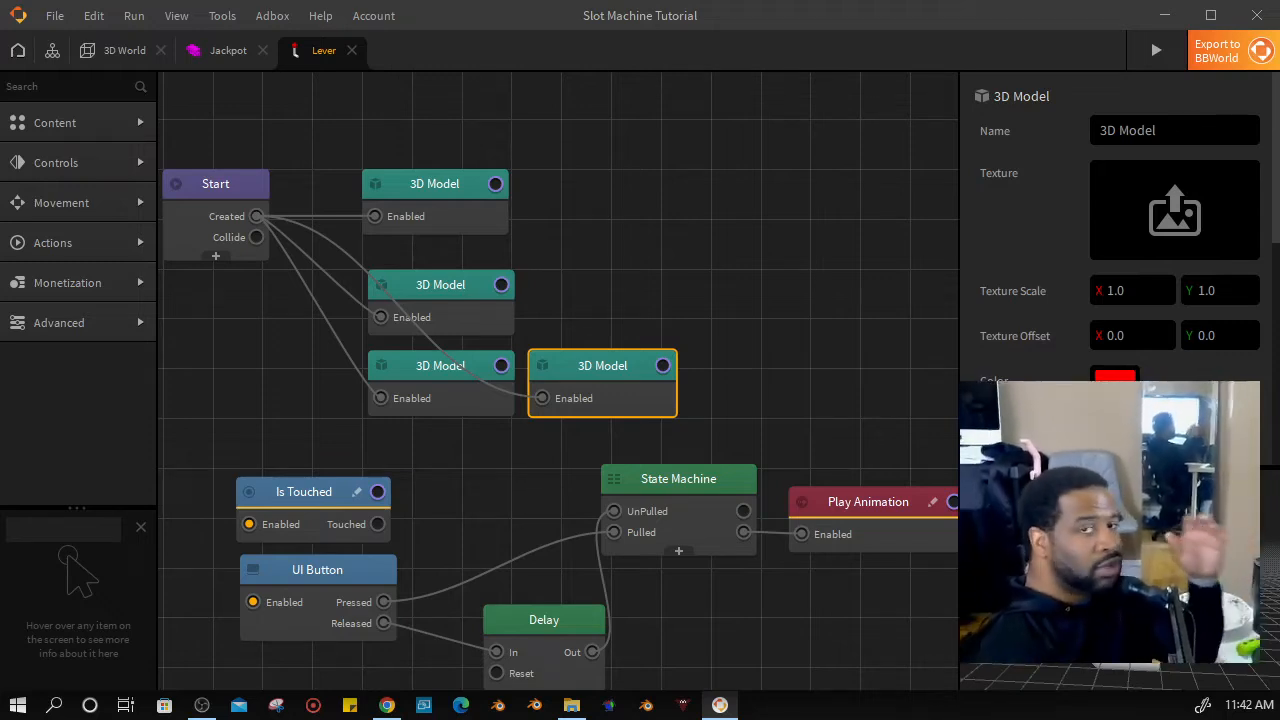
click(352, 50)
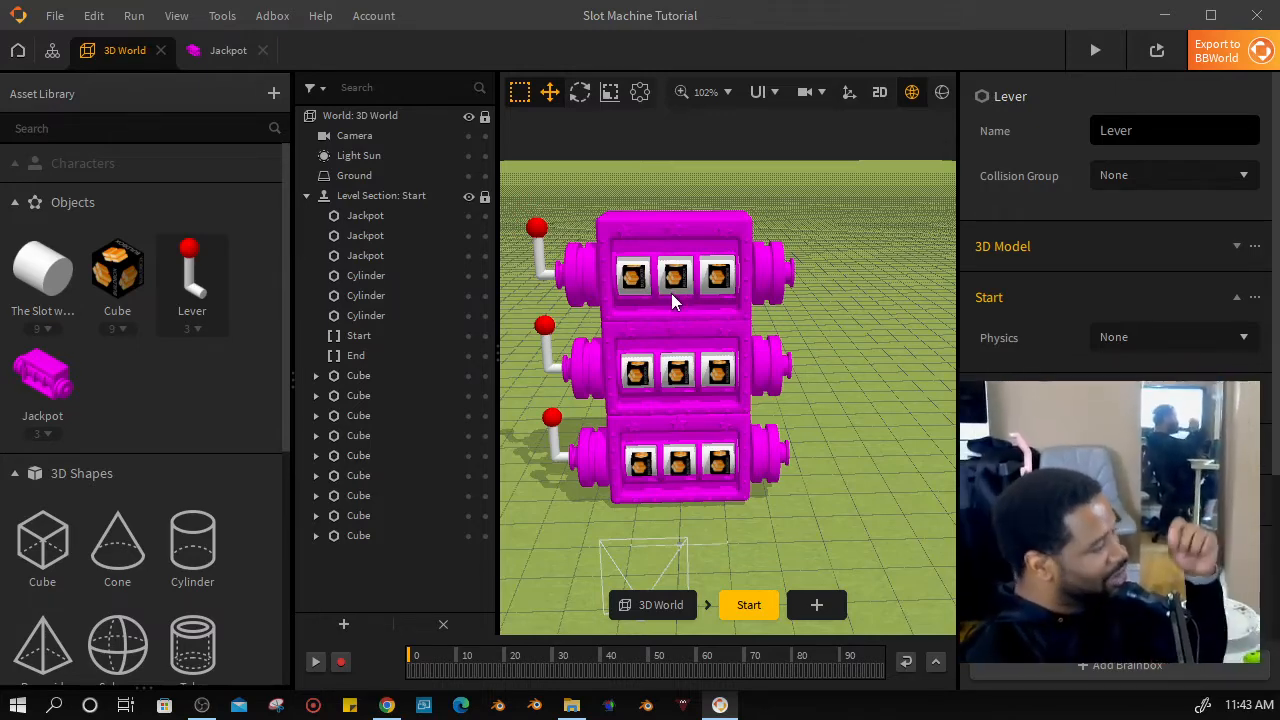
Collapse the Lever's Start settings and examine the stacked slot machines in the 3D World scene
click(1236, 298)
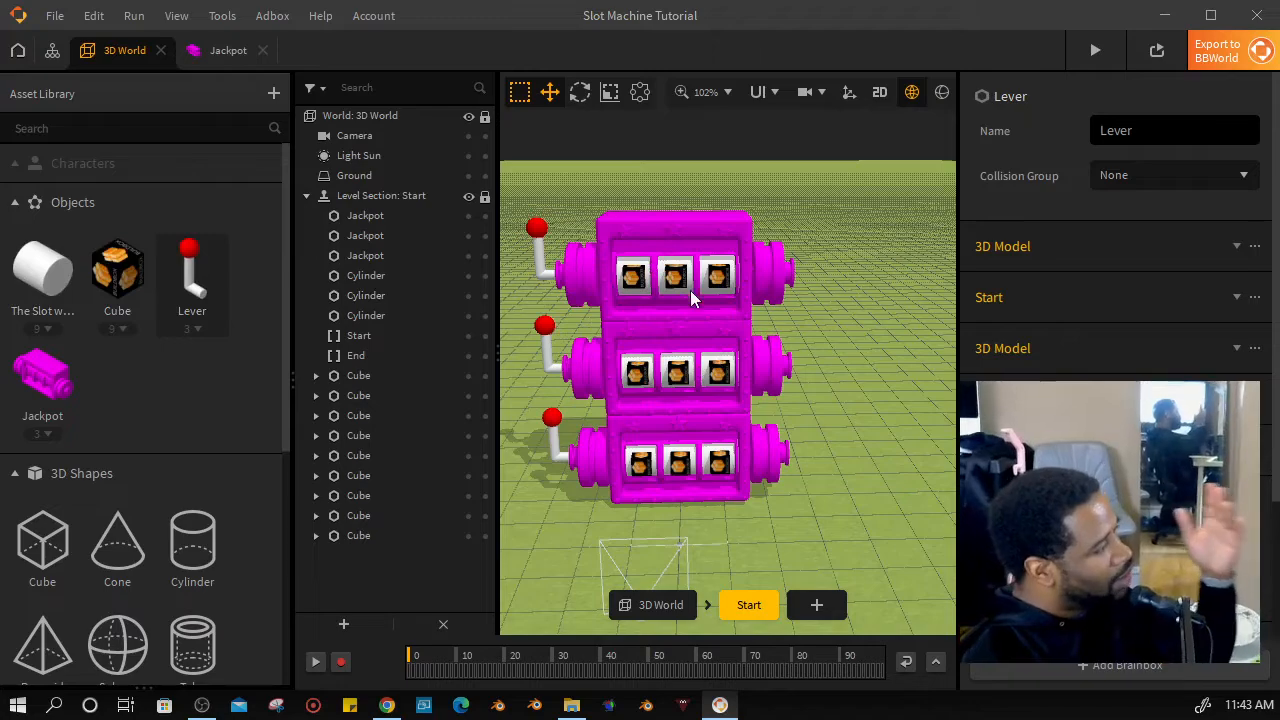
scroll(686, 300, up, 5)
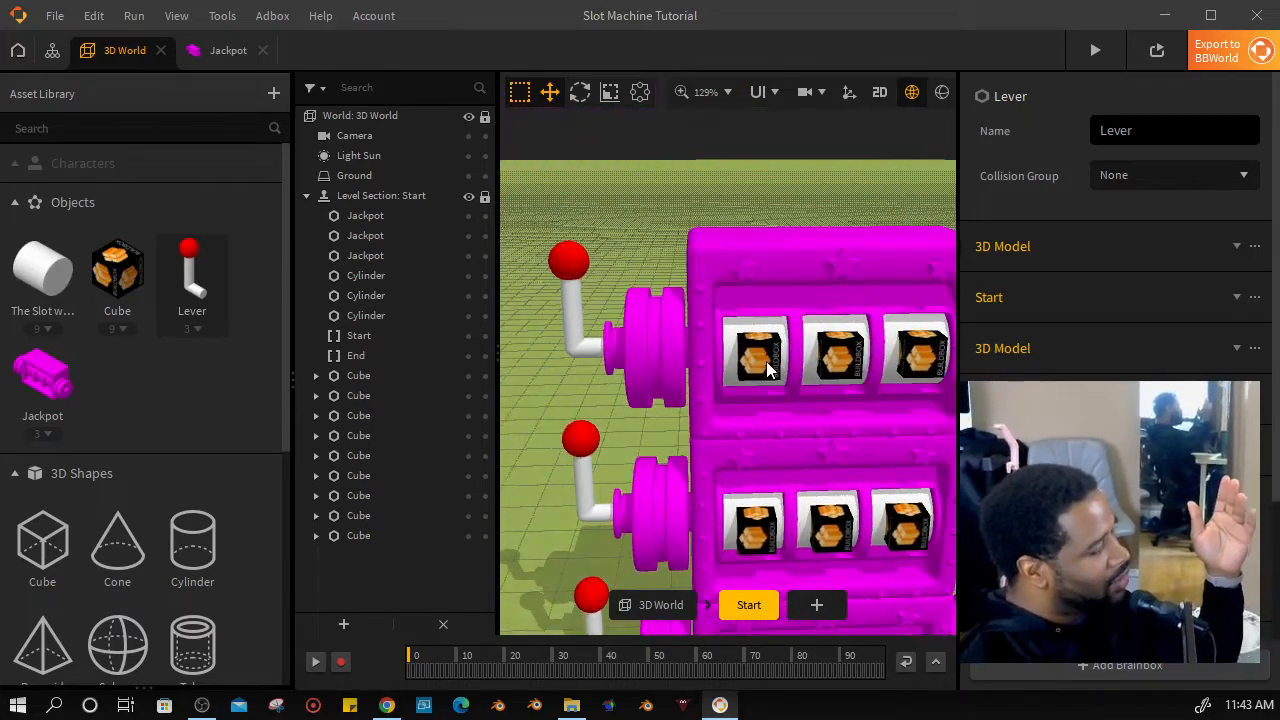
scroll(766, 368, down, 3)
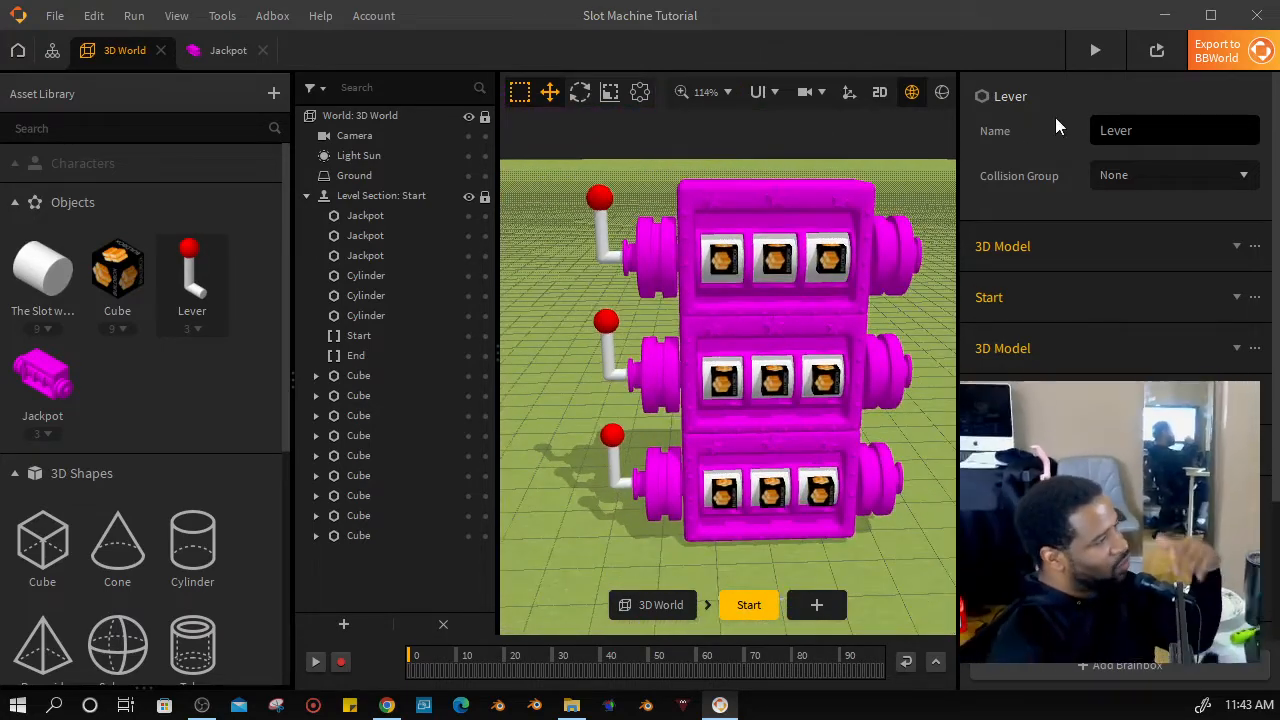
Preview the game, maximize the preview window, and pull the levers to spin the slot wheels
click(1093, 52)
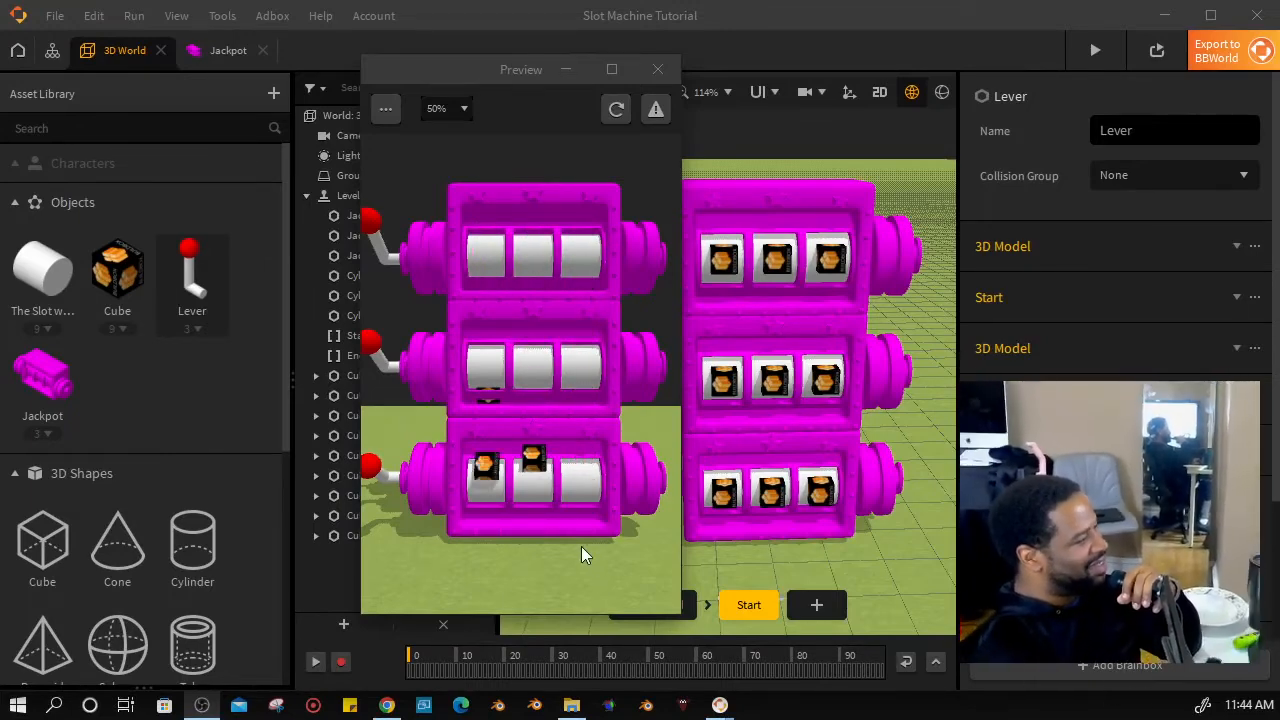
click(611, 69)
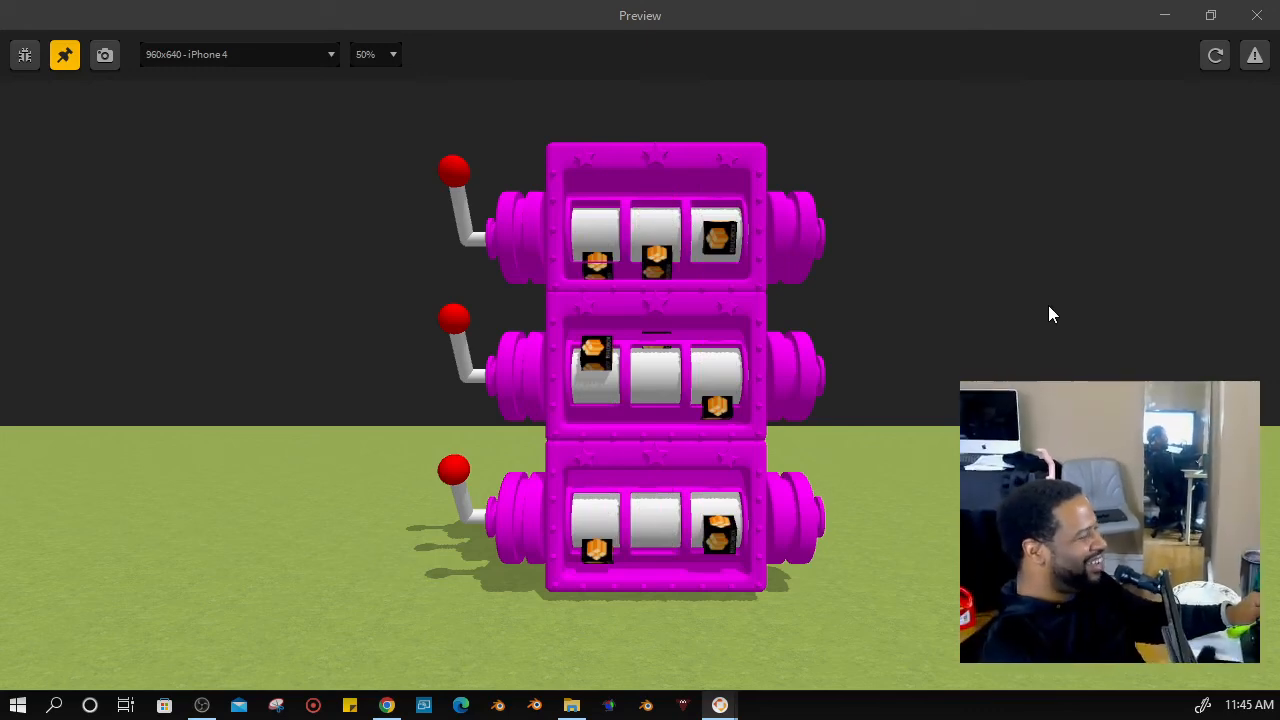
click(1048, 300)
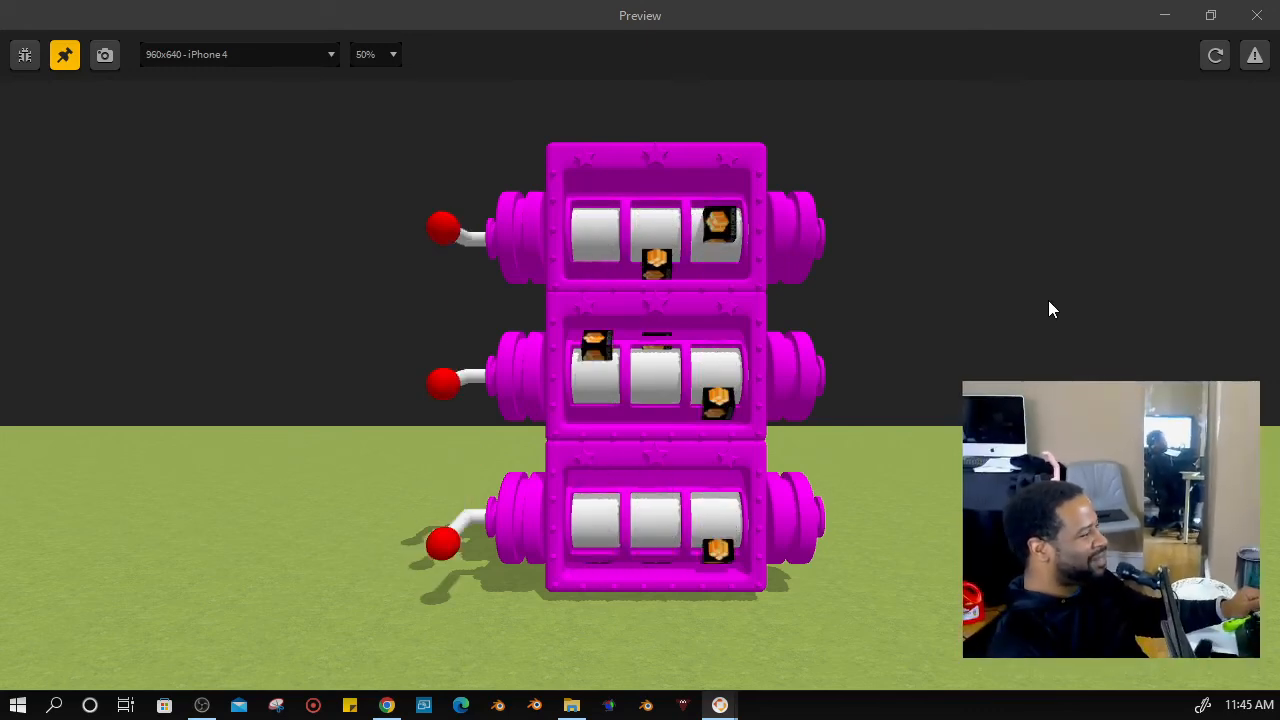